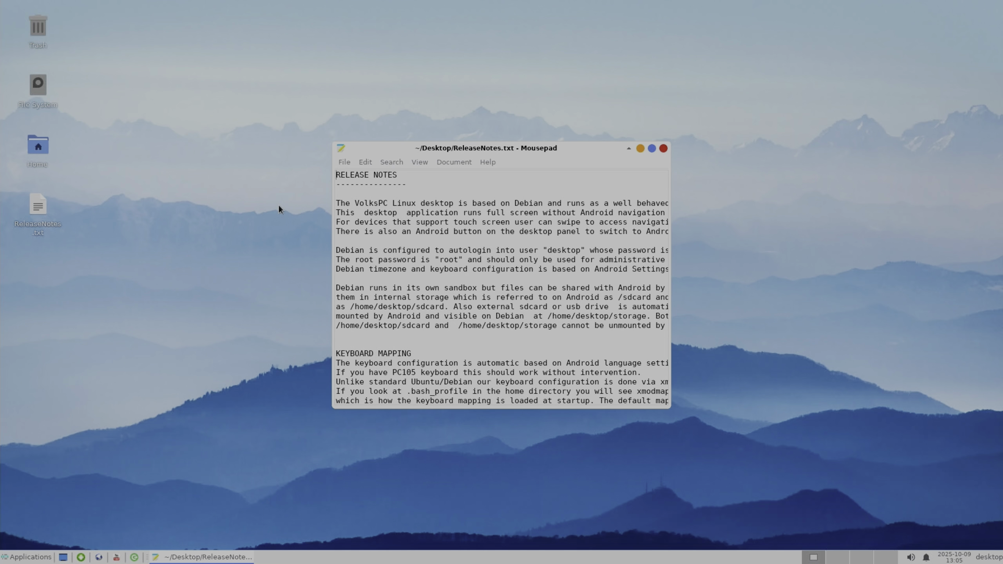
Maximise the release notes, minimise them to reveal the desktop, and switch to Android's home screen and back to the Linux desktop.
left_click(652, 149)
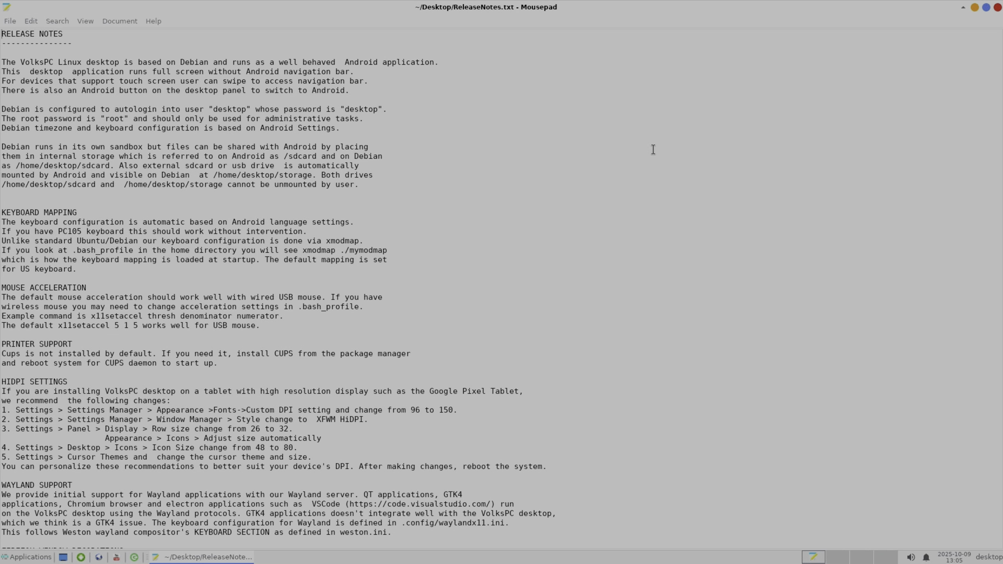
left_click(63, 557)
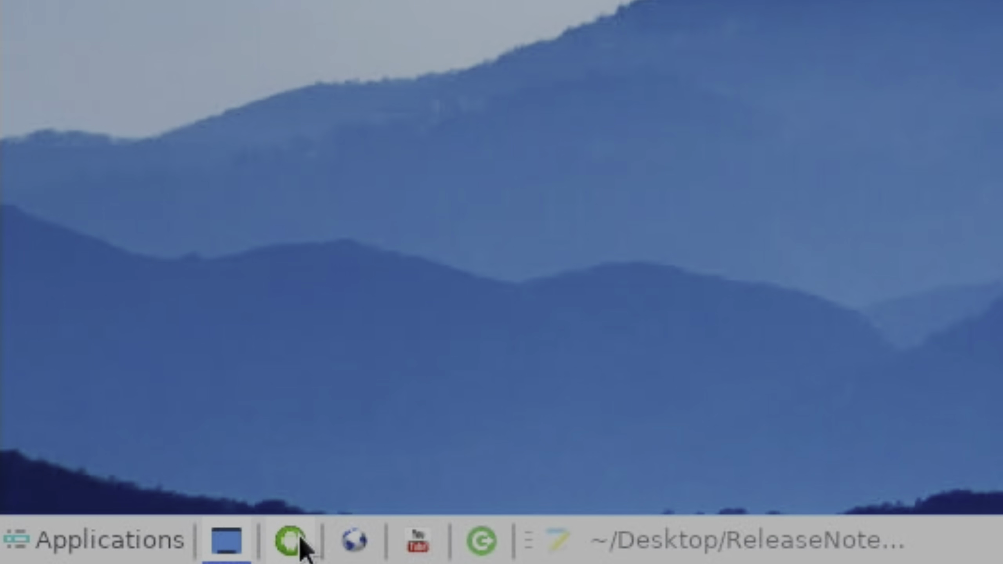
left_click(301, 540)
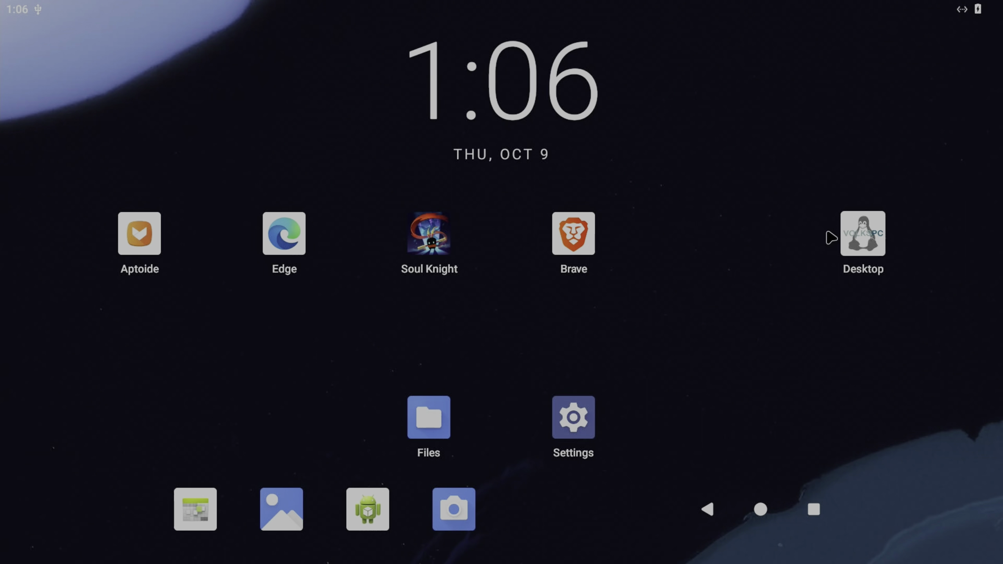
left_click(853, 235)
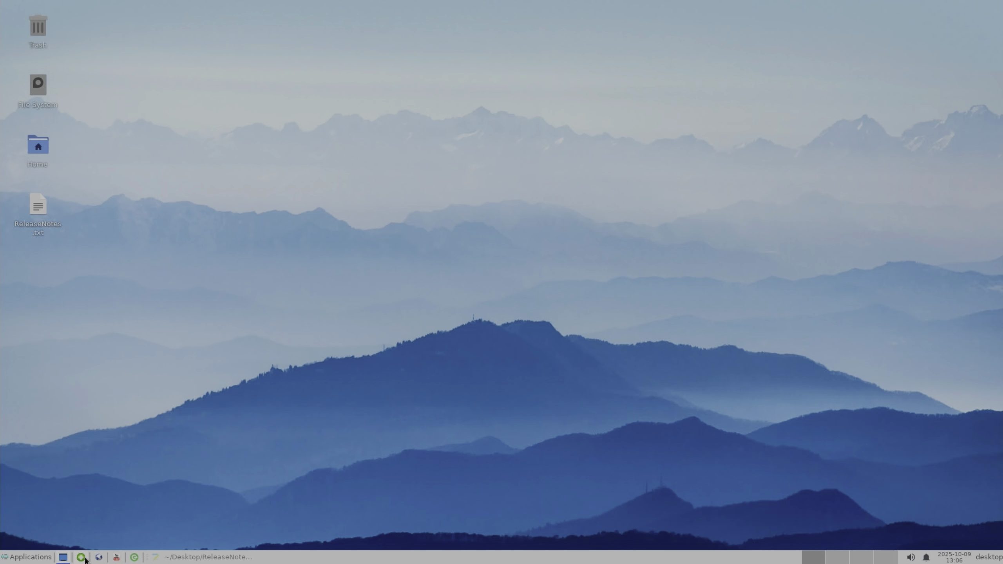
Restore the release notes, read through their sections from keyboard mapping to the demo version, and close the document.
left_click(173, 557)
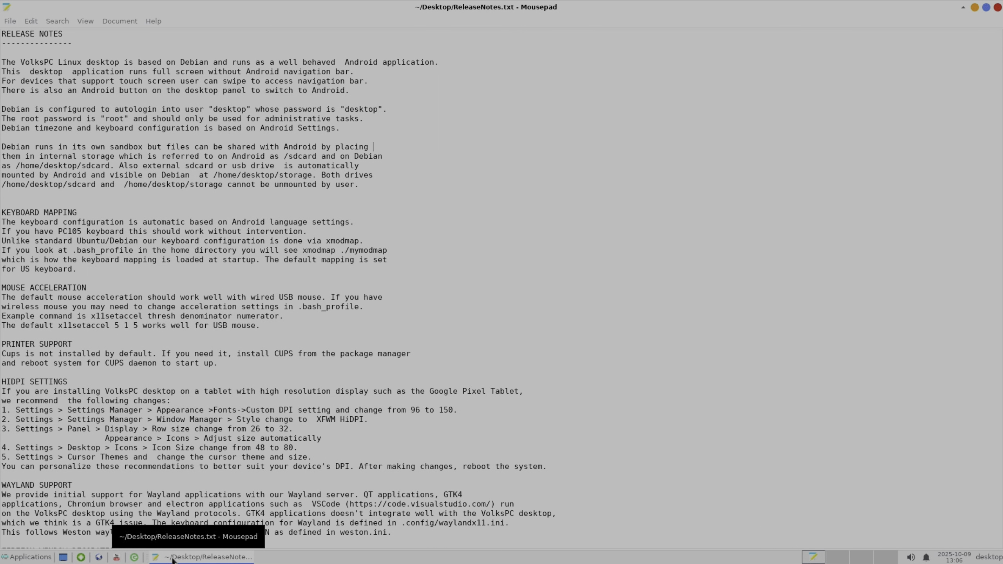
scroll(343, 471, "down", 4)
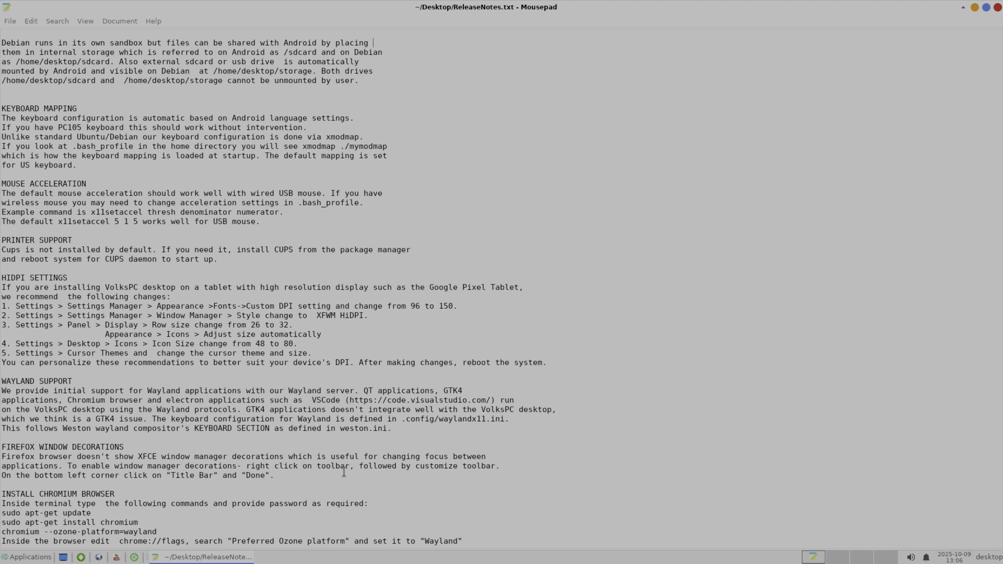
scroll(344, 470, "down", 2)
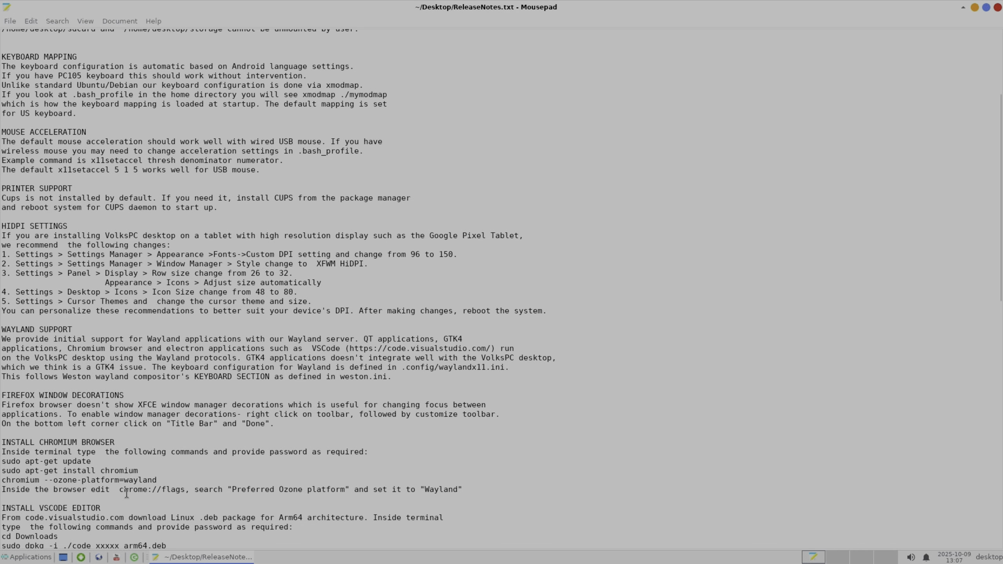
scroll(126, 492, "down", 9)
scroll(127, 493, "down", 2)
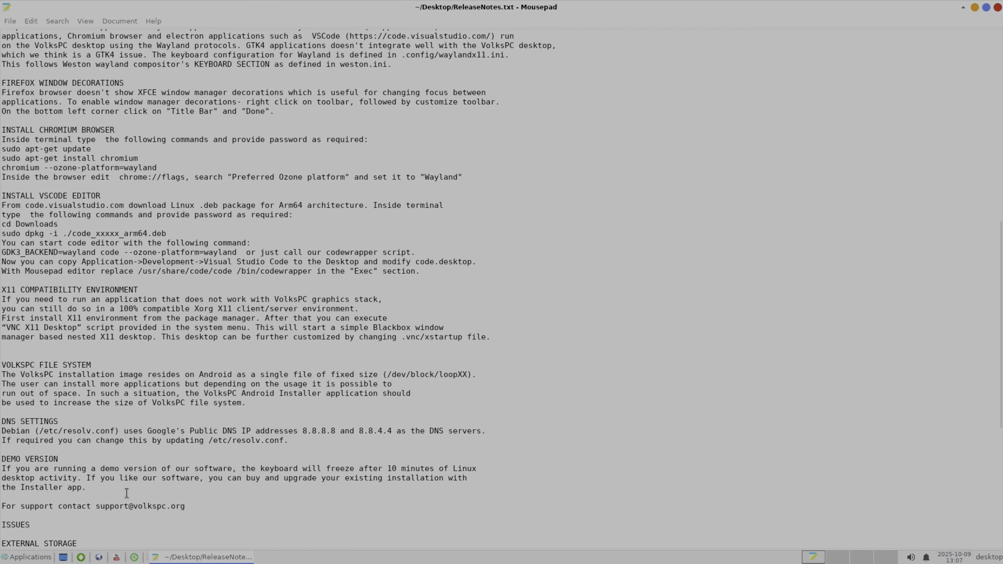
scroll(127, 492, "up", 6)
left_click(997, 7)
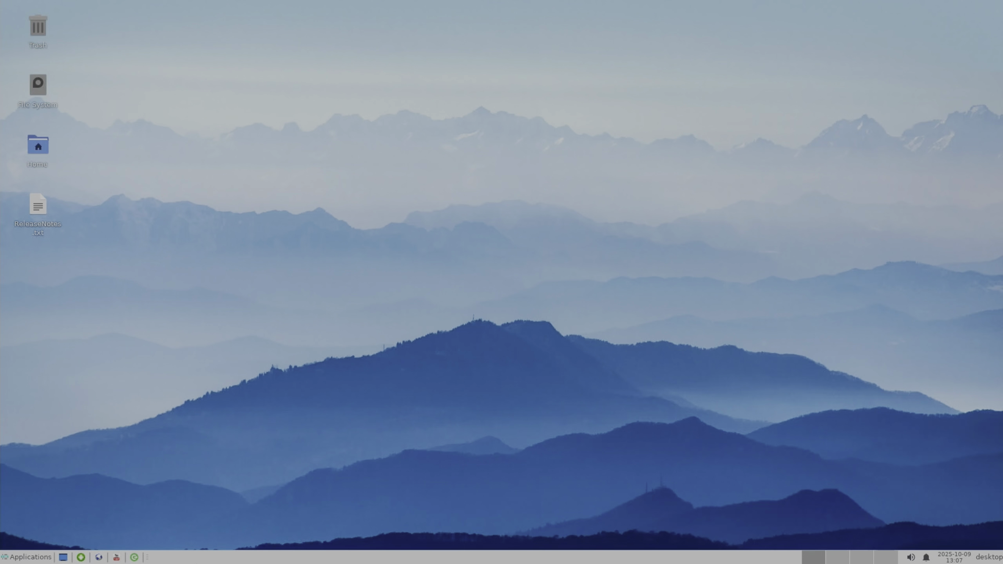
Open a terminal, place it mid-screen, and try running neofetch and fastfetch.
key("ctrl+alt+t")
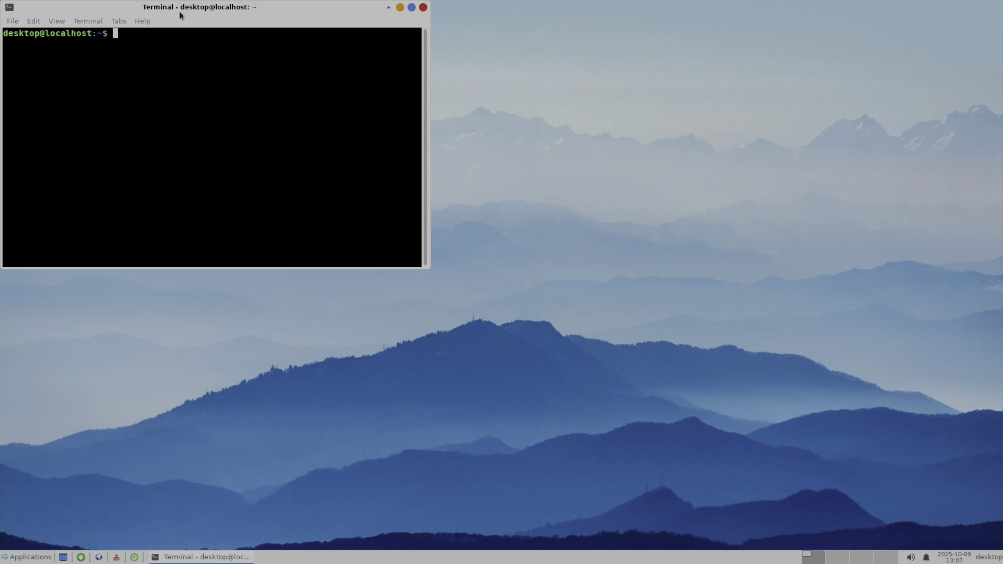
left_click_drag(224, 7, 471, 215)
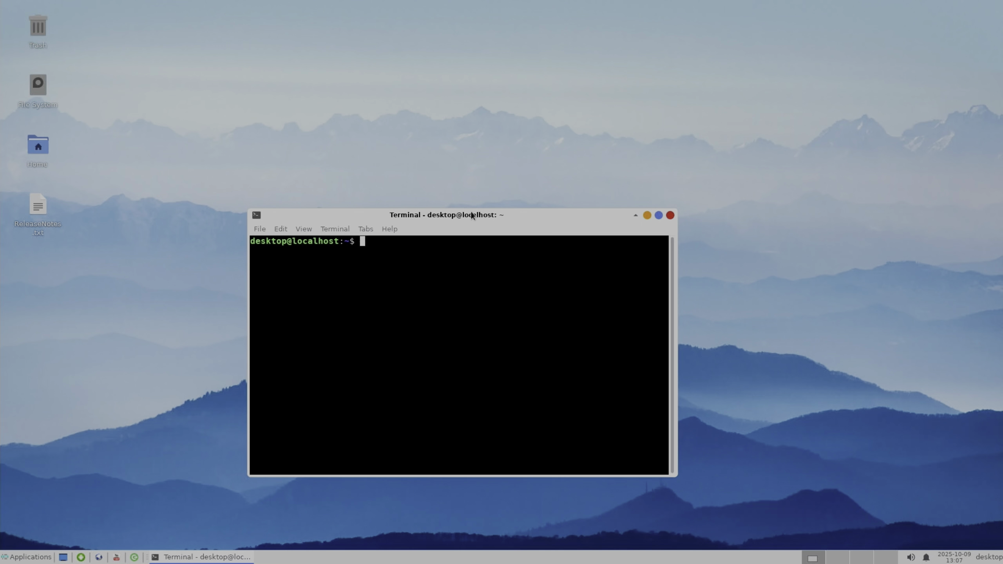
type("neofetch")
key("Return")
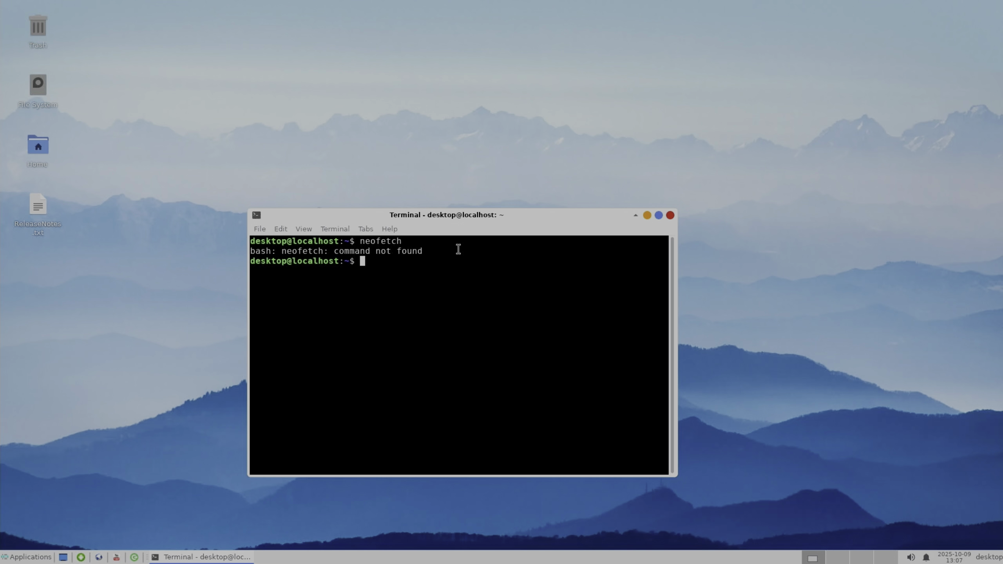
type("fastfetch")
key("Return")
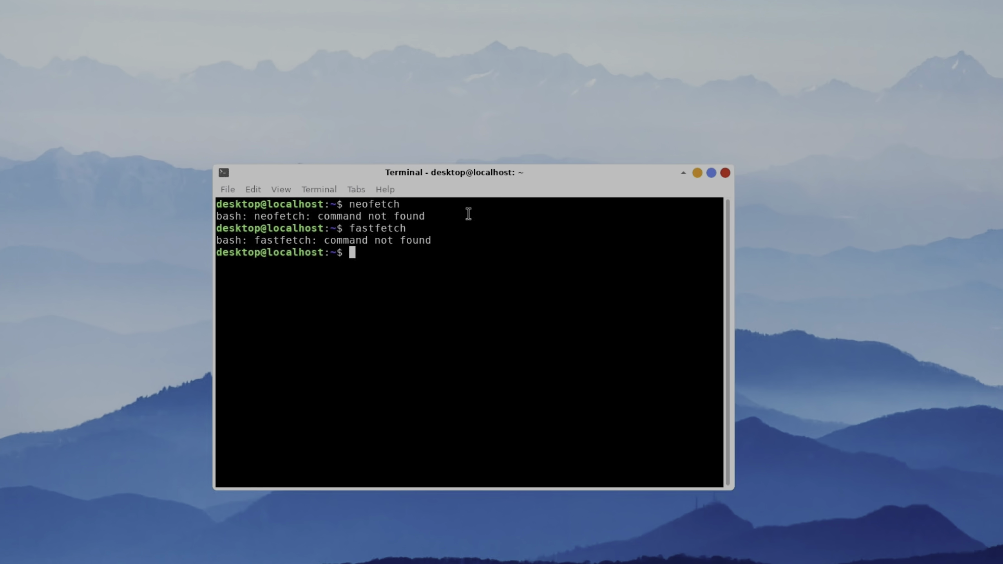
Install the fastfetch package with sudo apt install fastfetch, entering the sudo password and accepting the installation.
type("sudo apt ")
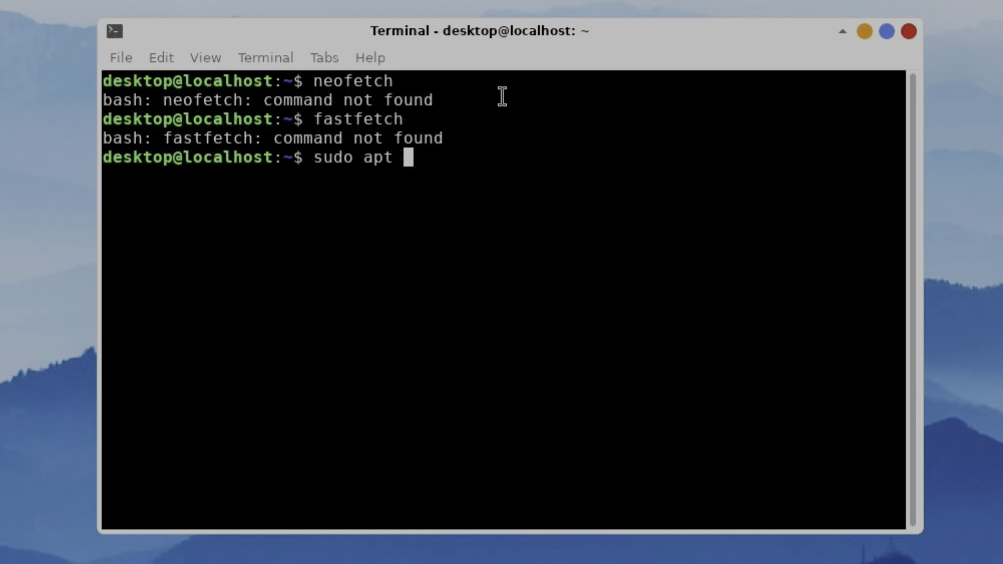
type("install ")
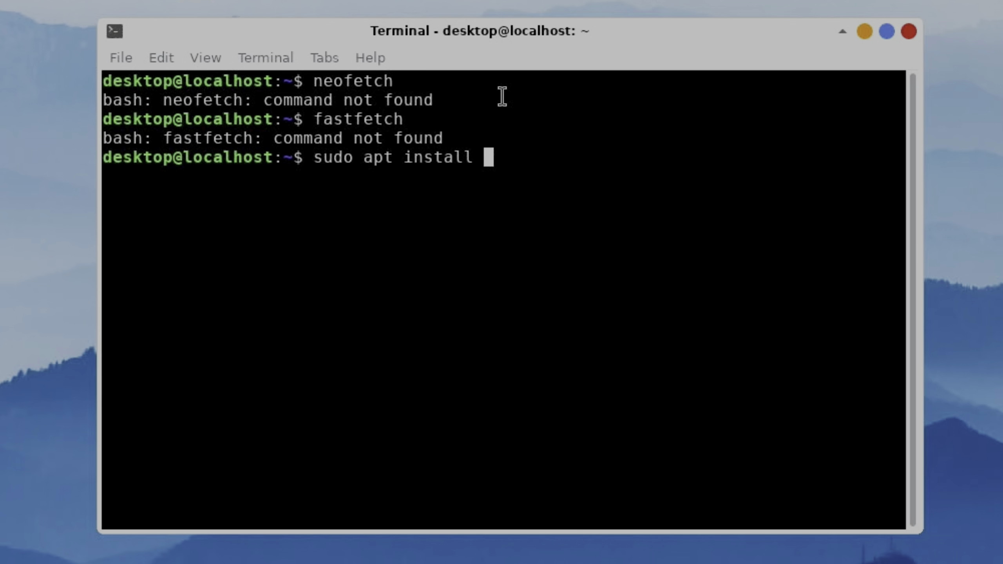
type("fastfe")
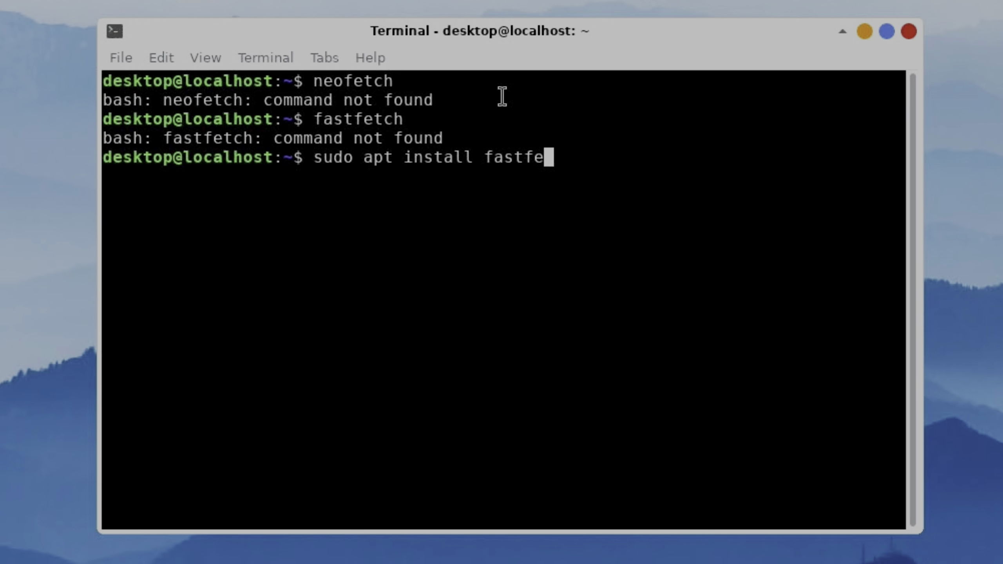
type("tch")
key("Return")
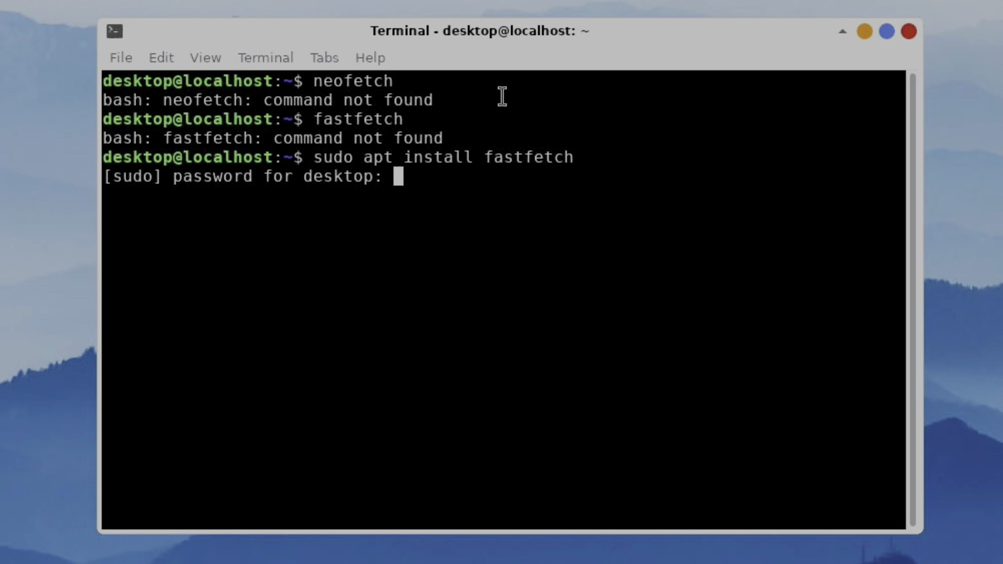
key("Return")
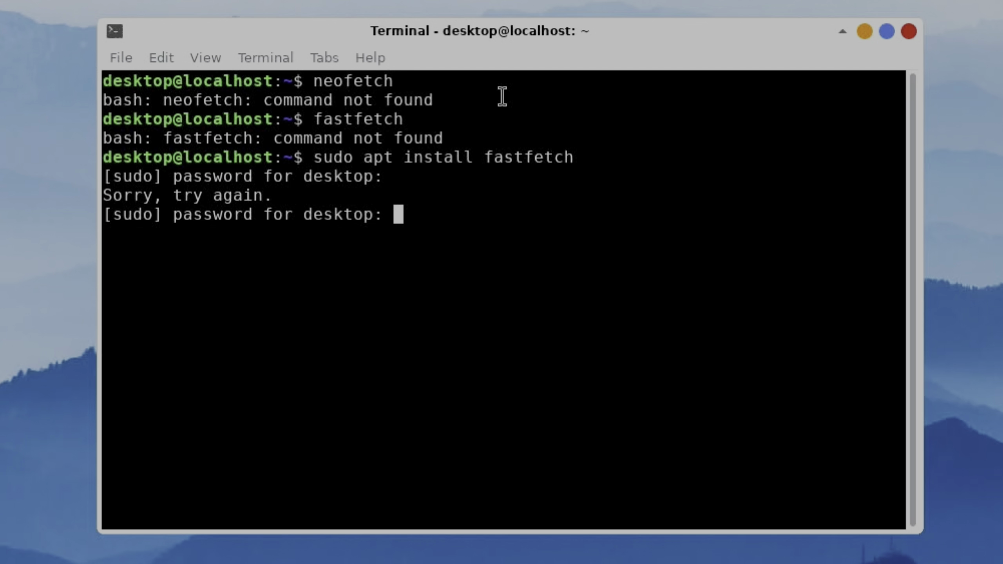
key("Return")
type("y")
key("Return")
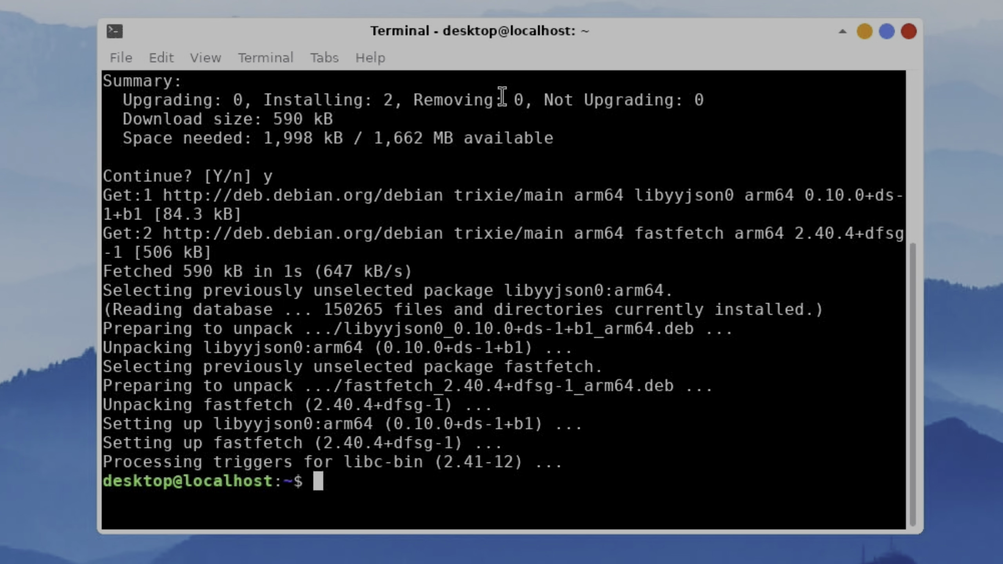
Run fastfetch and maximise the terminal to view the full system information.
key("Up")
key("Up")
key("Return")
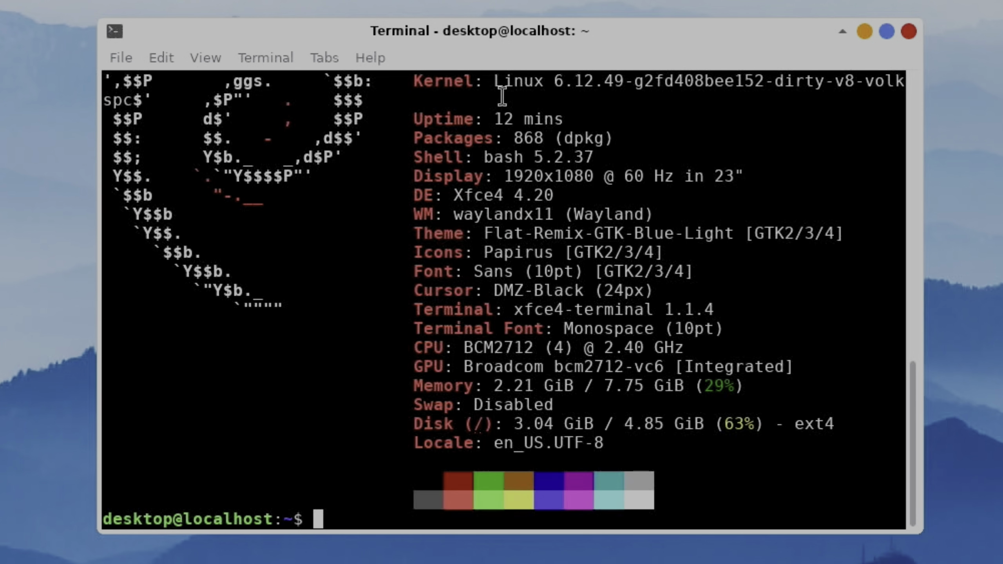
left_click_drag(502, 96, 937, 70)
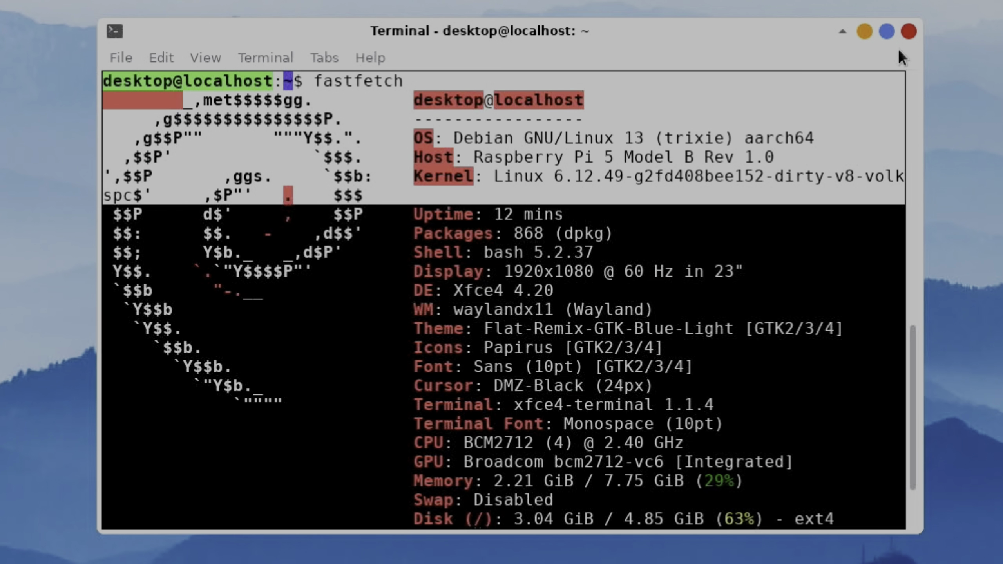
left_click(889, 34)
left_click(370, 133)
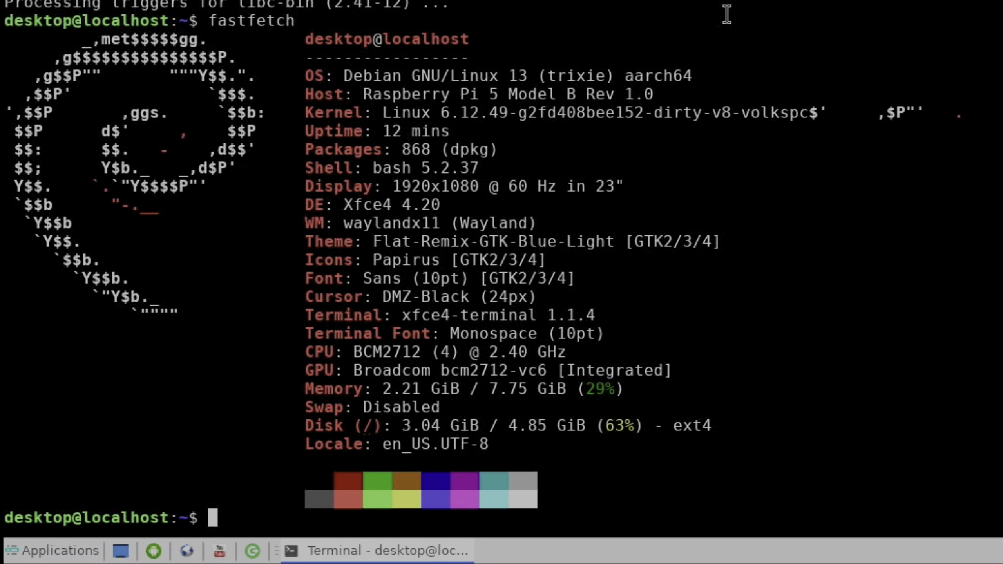
Refresh the package lists with sudo apt update.
type("sudo apt")
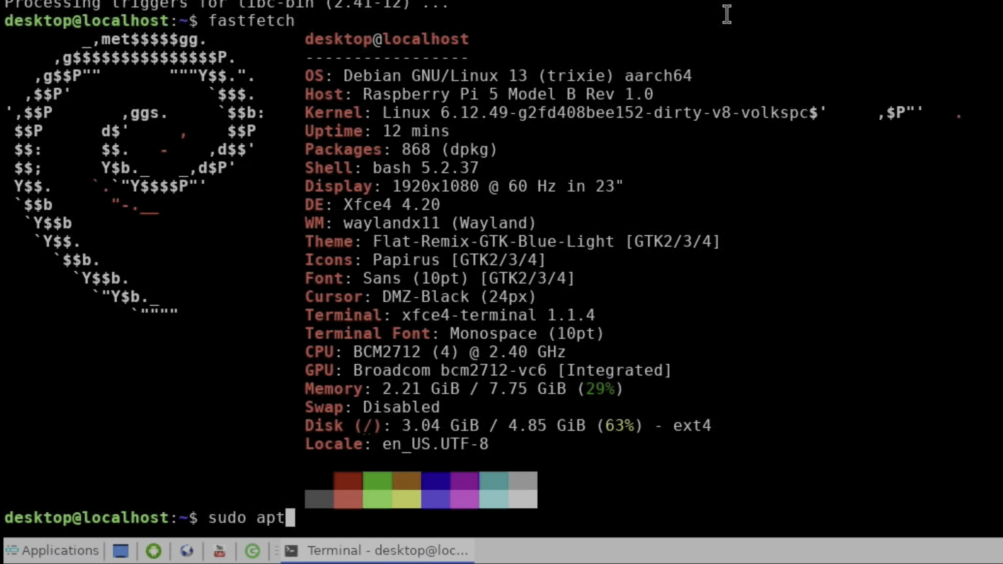
type(" update")
key("Return")
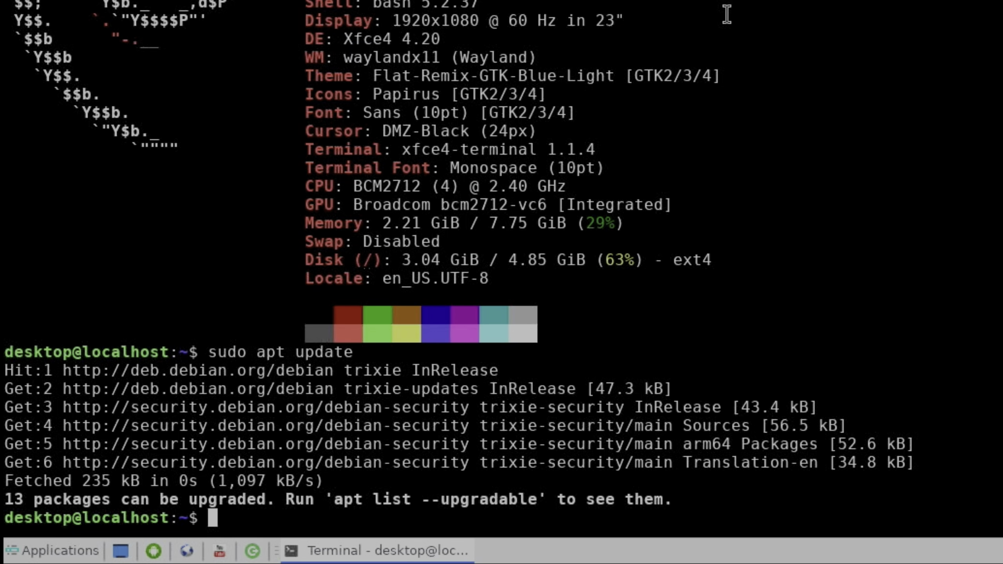
Upgrade the installed packages with sudo apt upgrade and confirm the operation with y.
key("Up")
key("BackSpace")
key("BackSpace")
key("BackSpace")
key("BackSpace")
type("g")
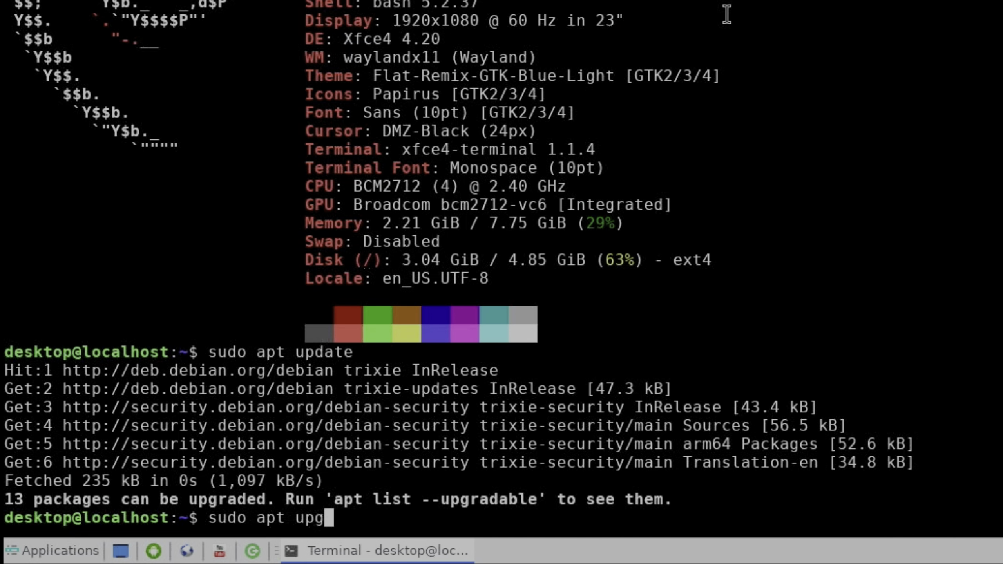
type("rade")
key("Return")
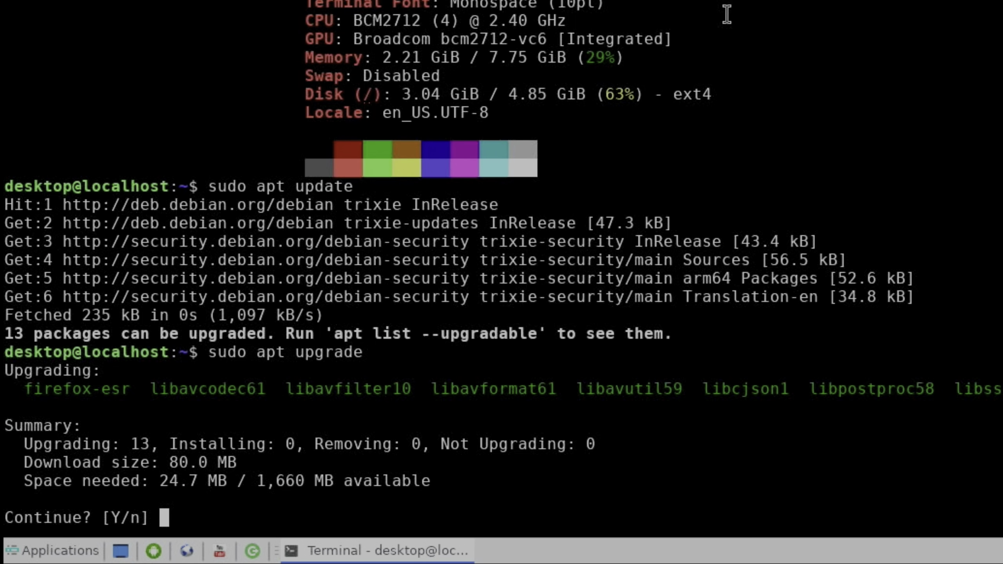
type("y")
key("Return")
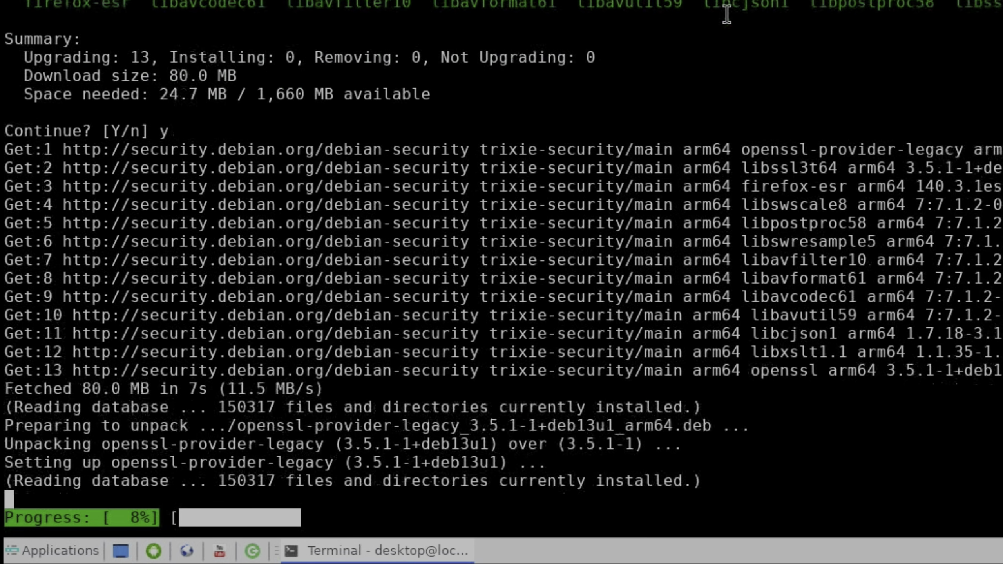
Install the xmoto game with sudo apt install xmoto and confirm the installation with y.
scroll(726, 11, "up", 9)
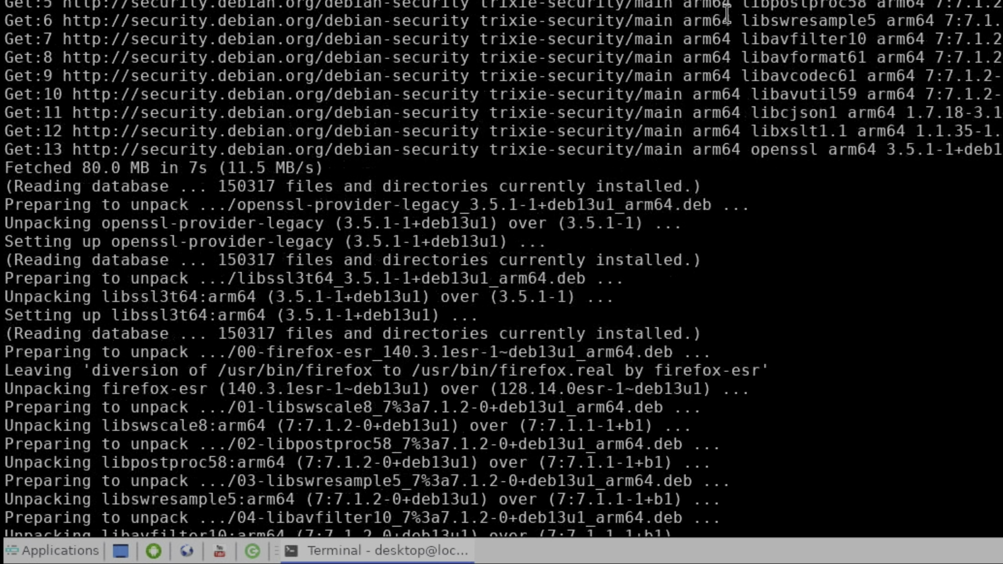
scroll(726, 12, "up", 15)
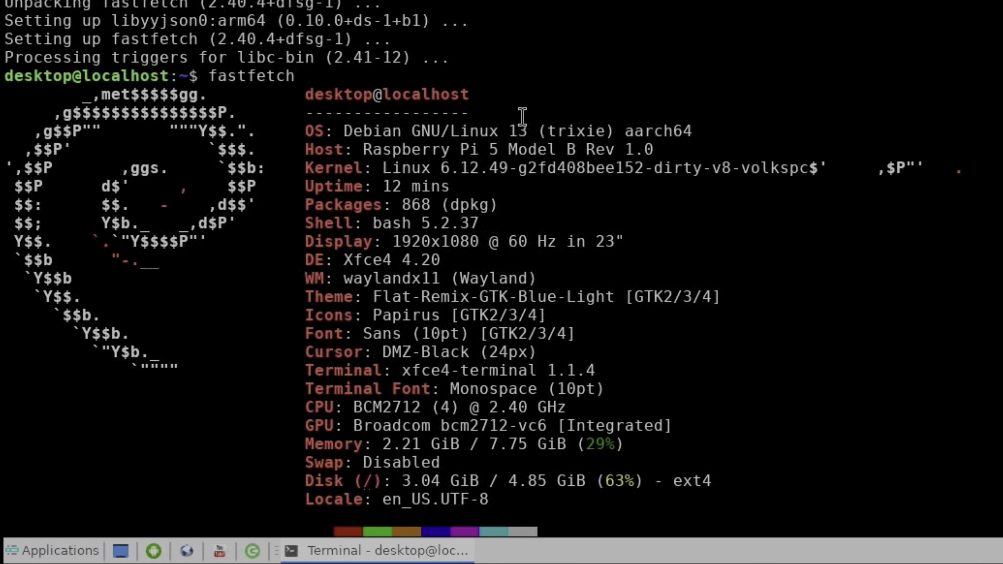
scroll(539, 120, "down", 20)
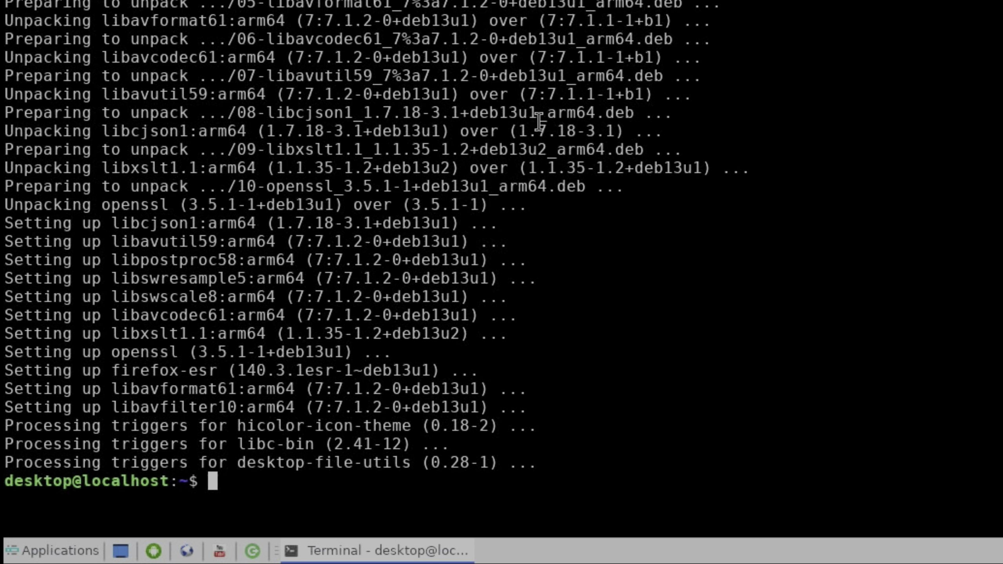
type("sudo ")
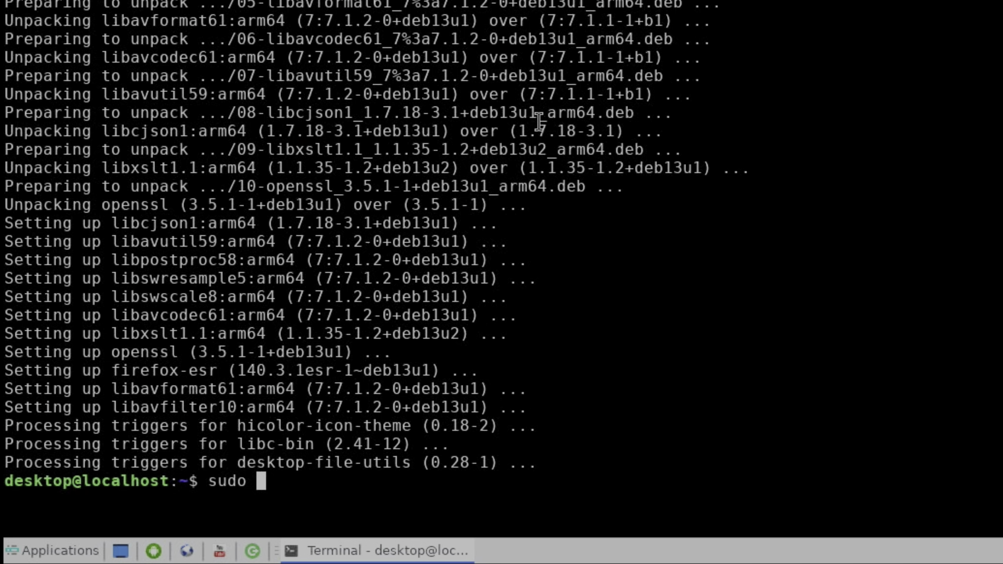
type("apt ins")
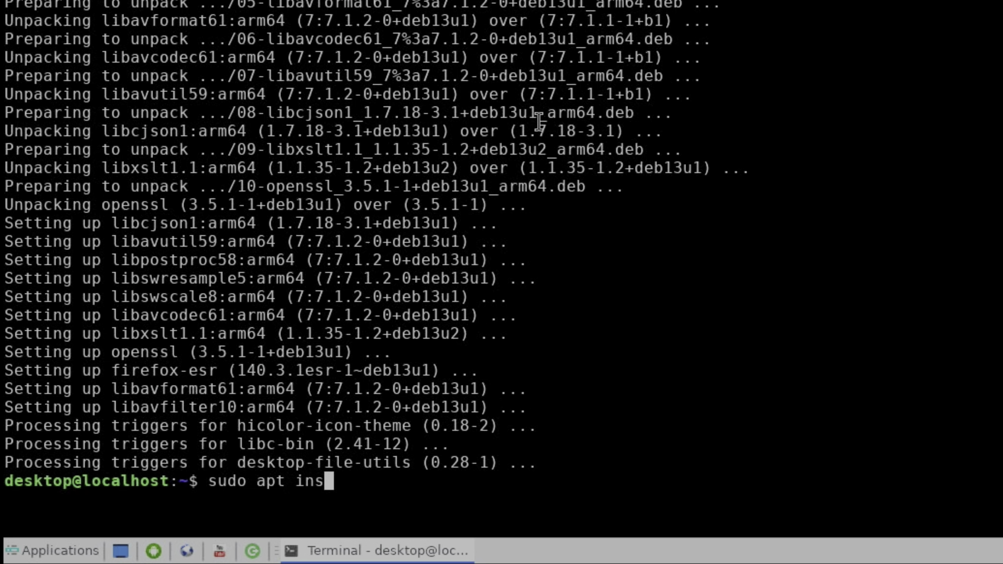
type("tall xm")
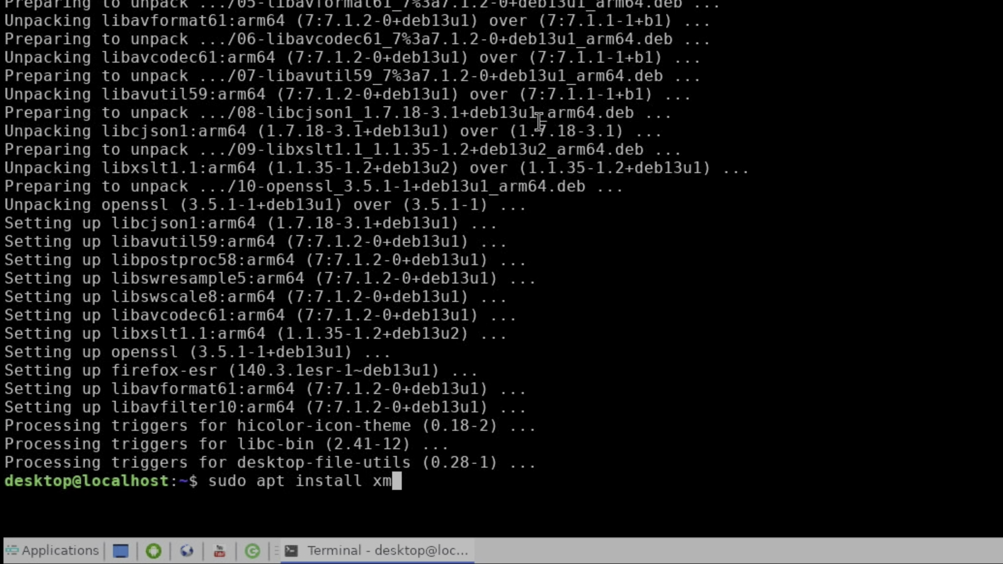
type("oto")
key("Return")
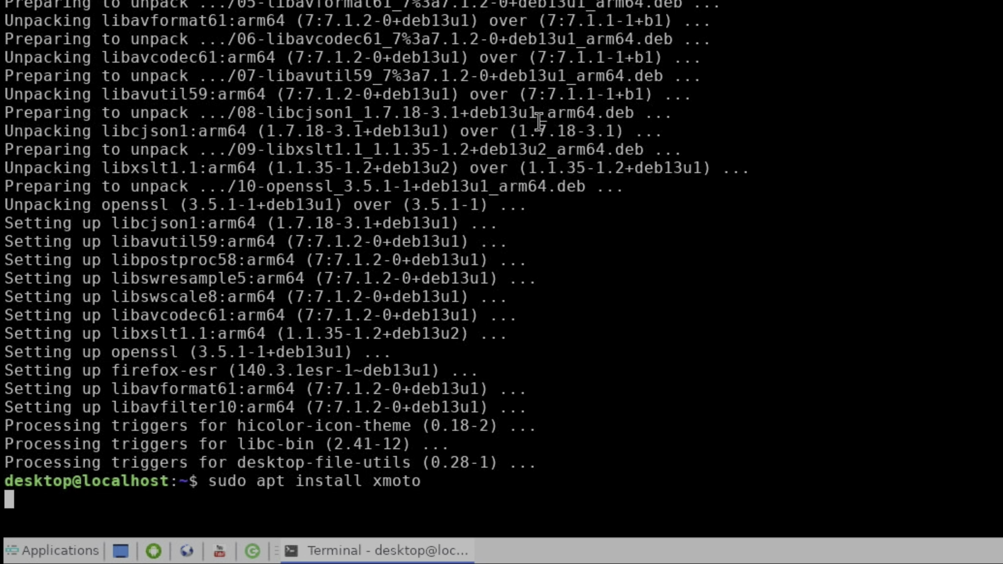
type("y")
key("Return")
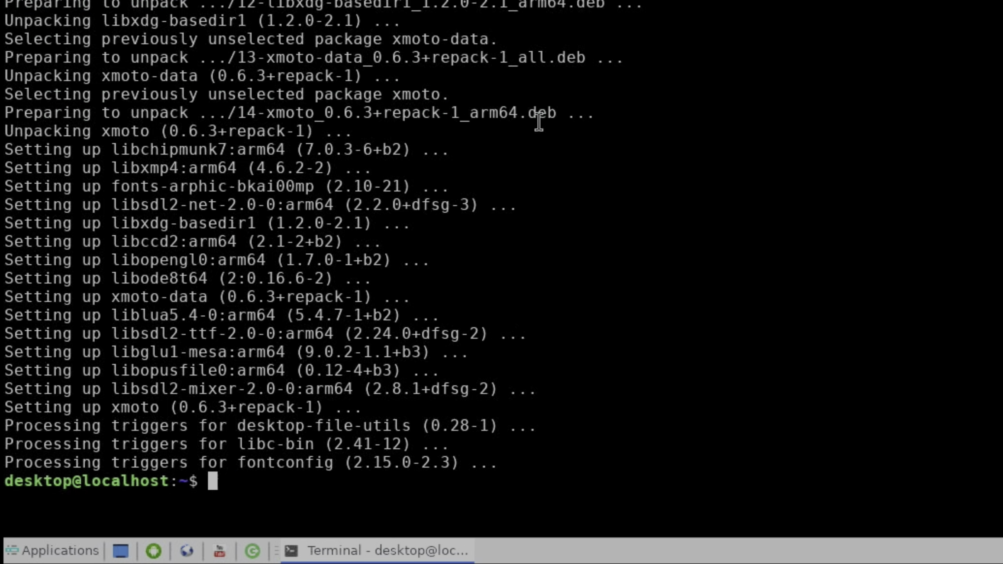
Try to launch the xmoto game from the terminal with the xmoto command.
type("xmoto")
key("Return")
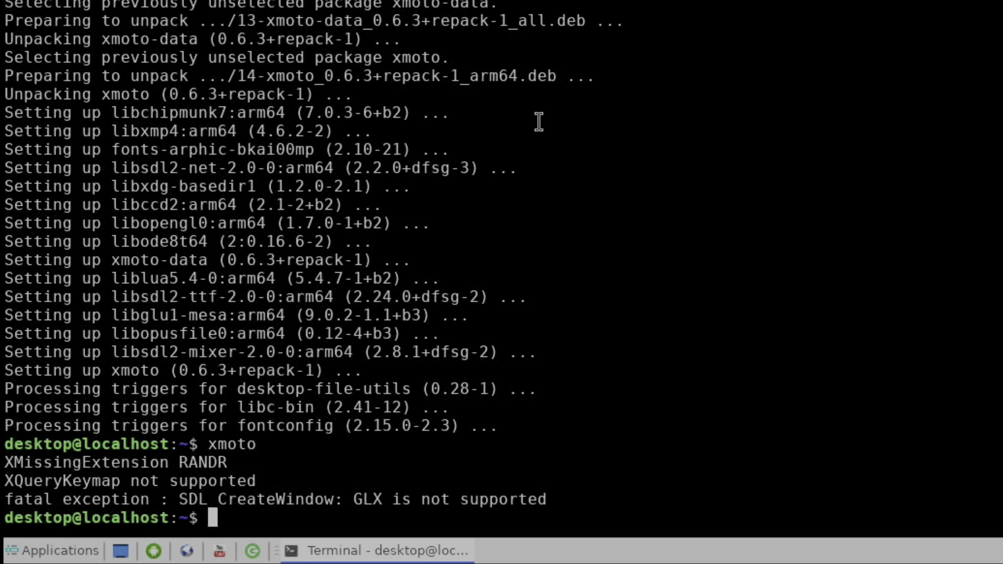
Install the freedoom game with sudo apt install freedoom and confirm the installation with y.
key("Up")
key("Up")
key("Return")
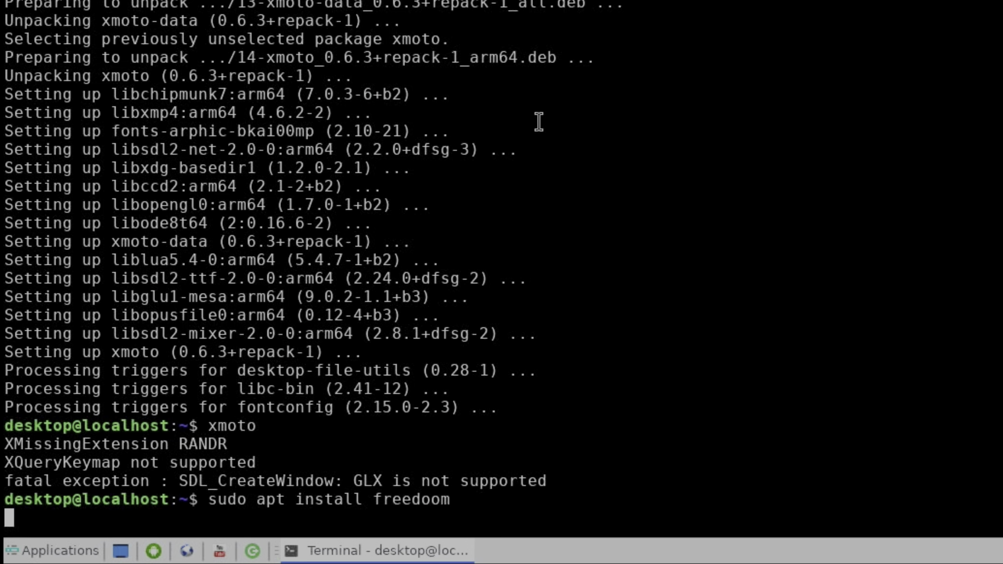
type("y")
key("Return")
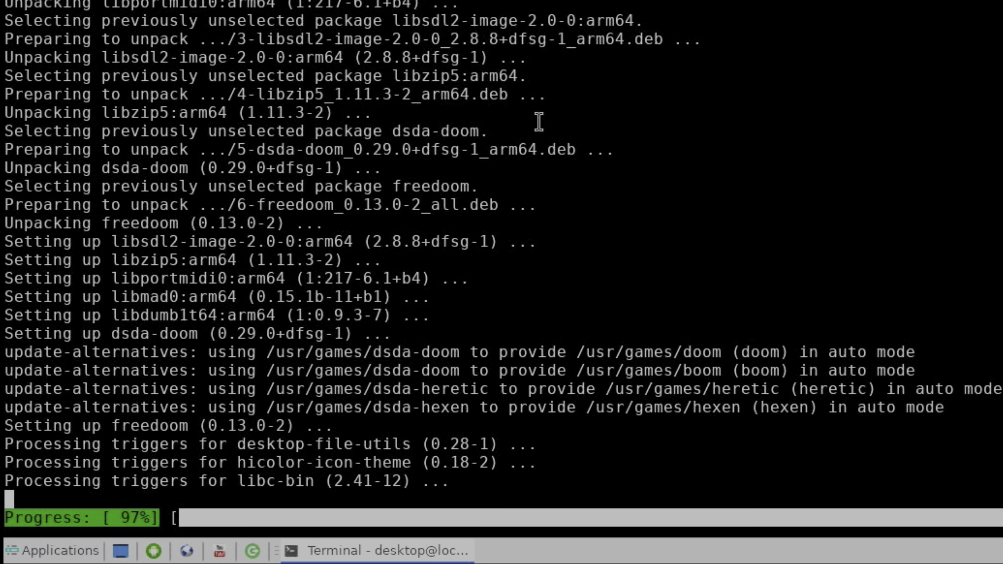
Try to start the game with the freedoom command, and close the terminal.
type("freedoom")
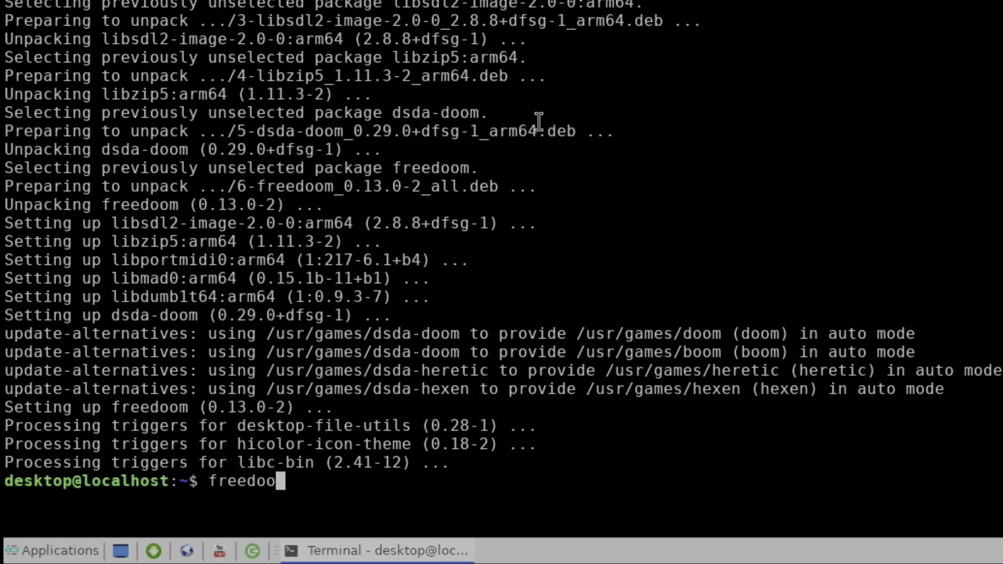
key("Return")
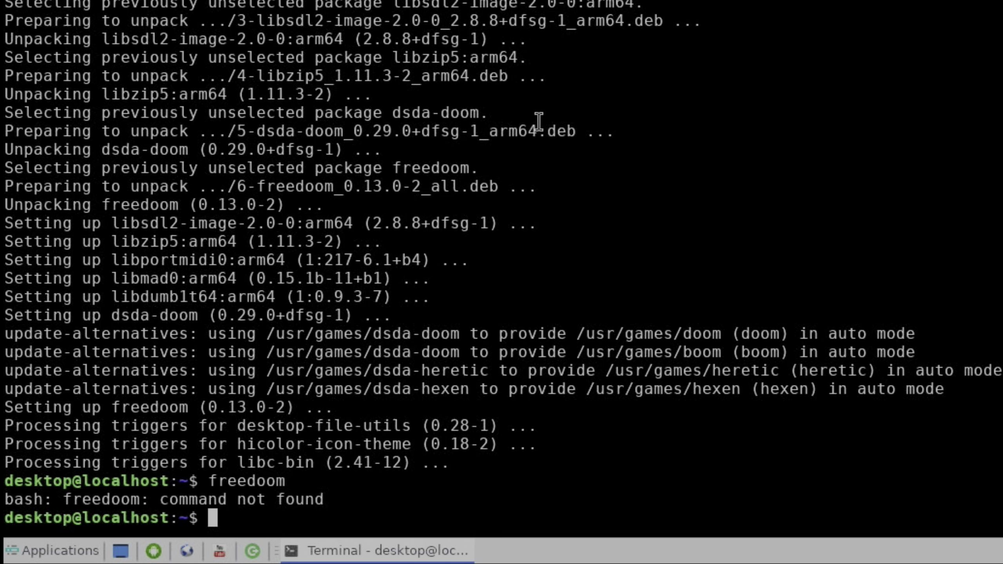
left_click_drag(538, 131, 514, 2)
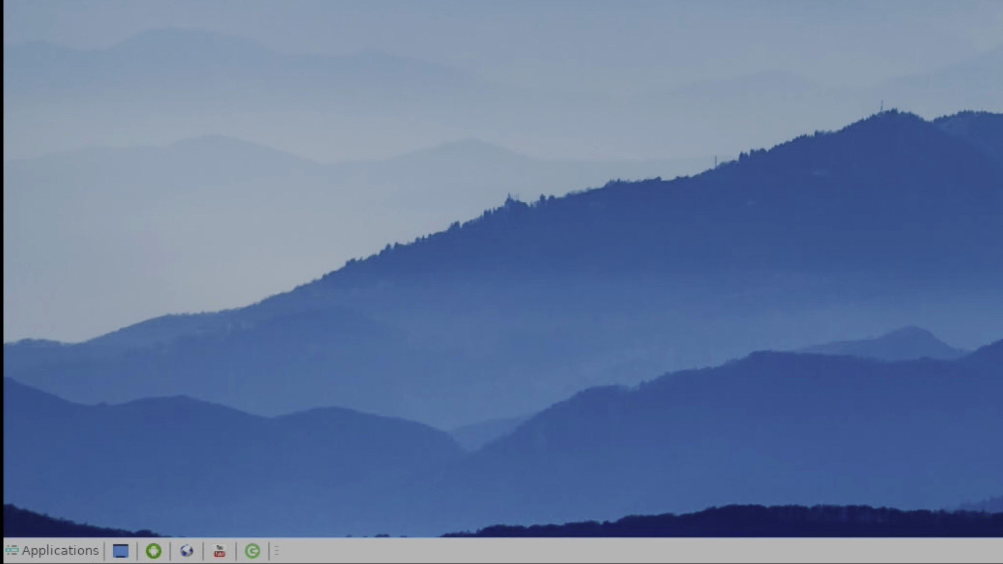
Launch Freedoom 1 from the installed games.
left_click(76, 557)
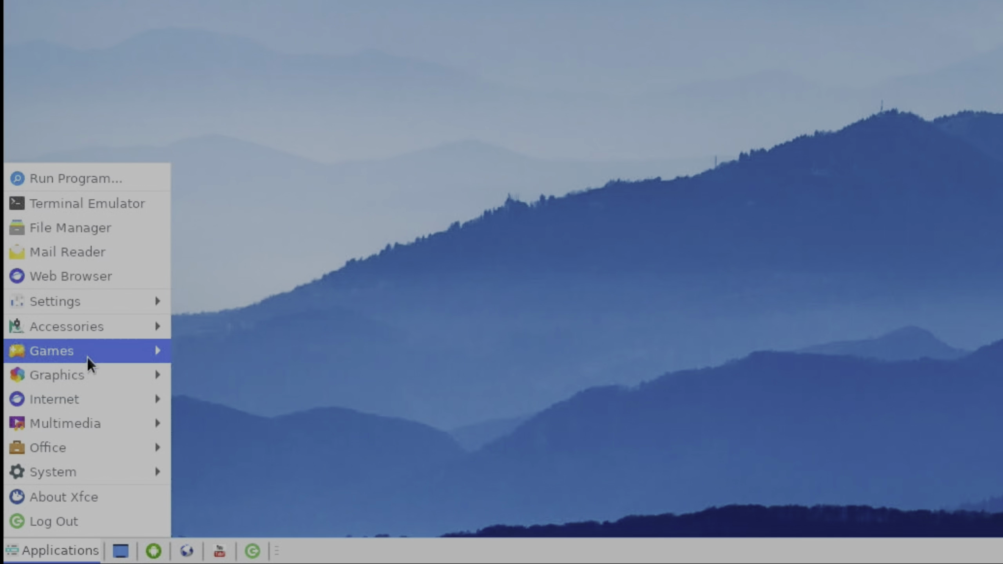
mouse_move(88, 353)
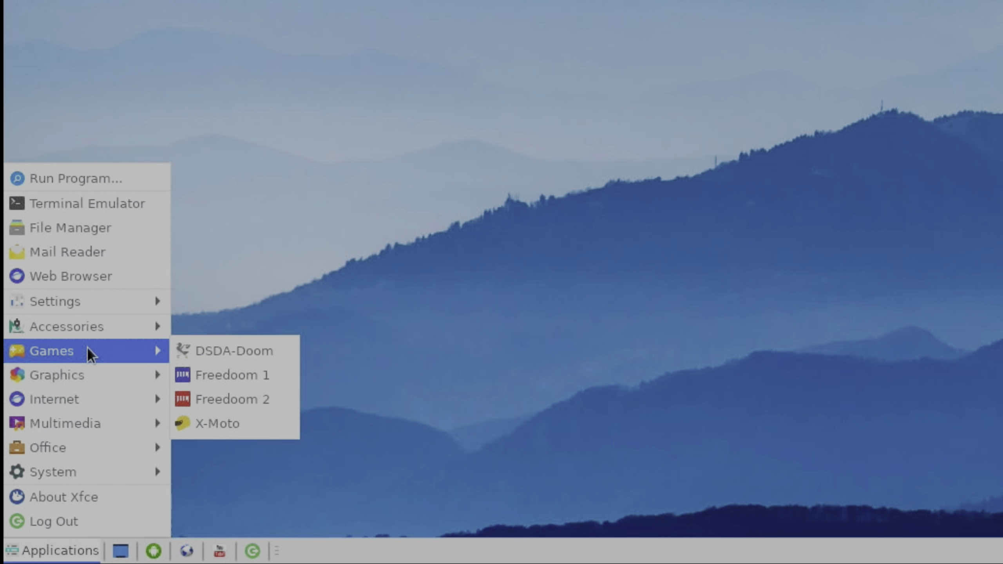
left_click(220, 367)
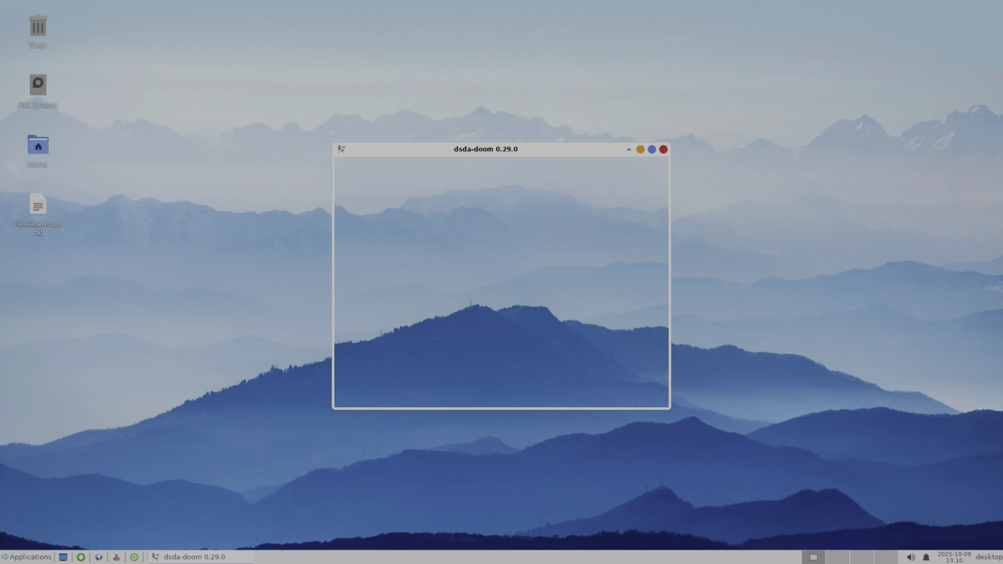
Lower both the speaker volume and the microphone level to roughly a third of their range.
left_click(908, 557)
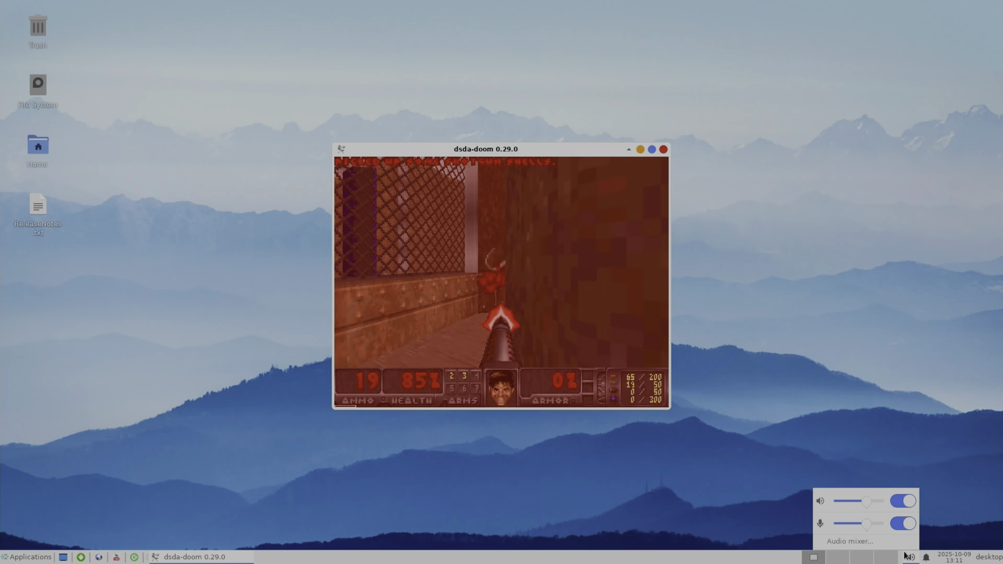
left_click(849, 501)
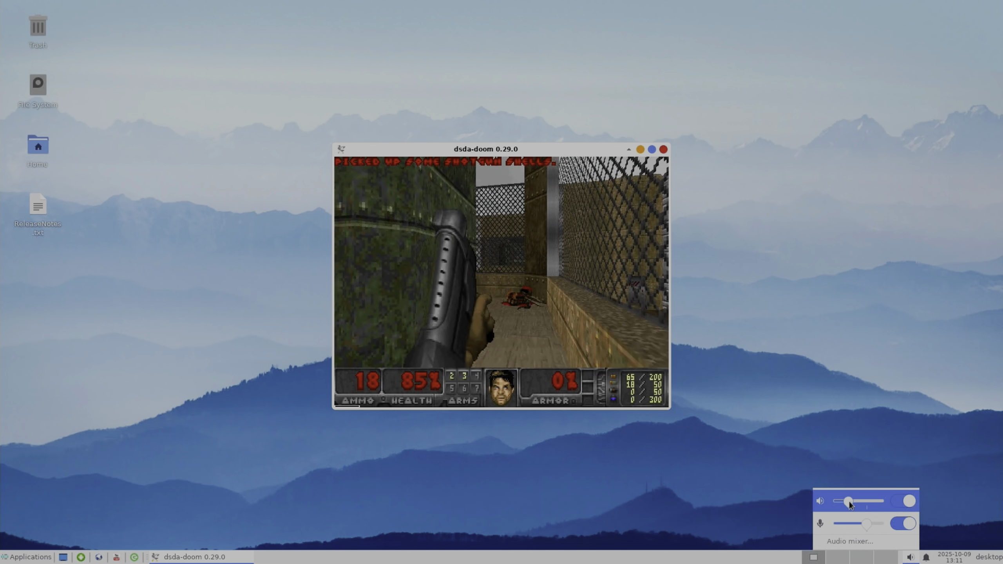
left_click(849, 524)
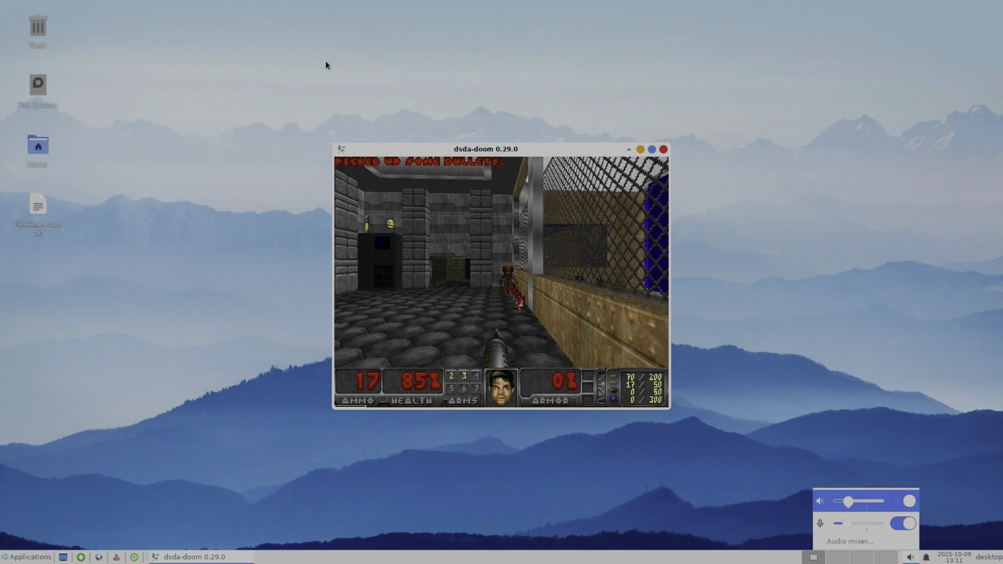
Maximise the game window and start a new game in the Outpost Outbreak episode.
left_click(543, 282)
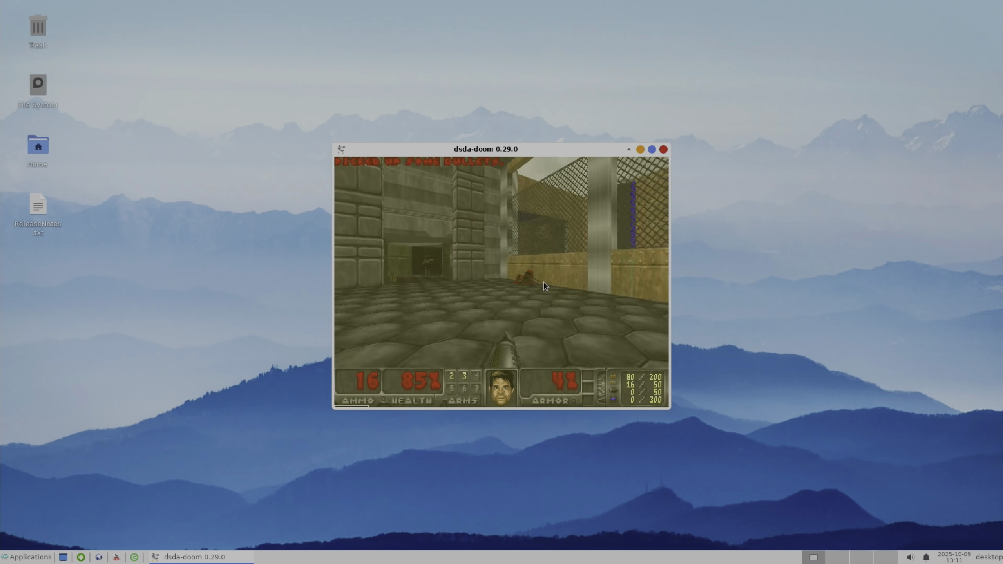
left_click(544, 282)
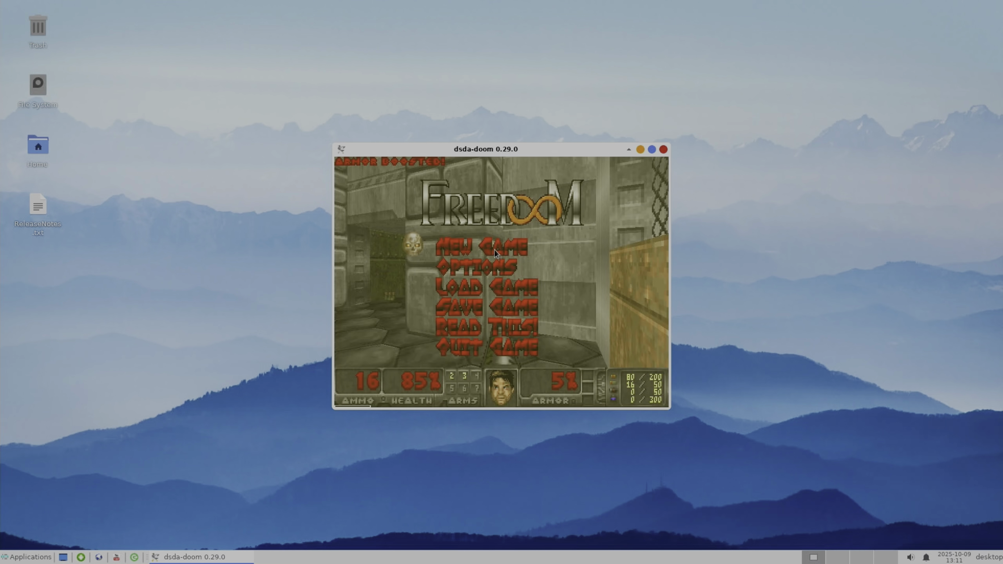
left_click(652, 149)
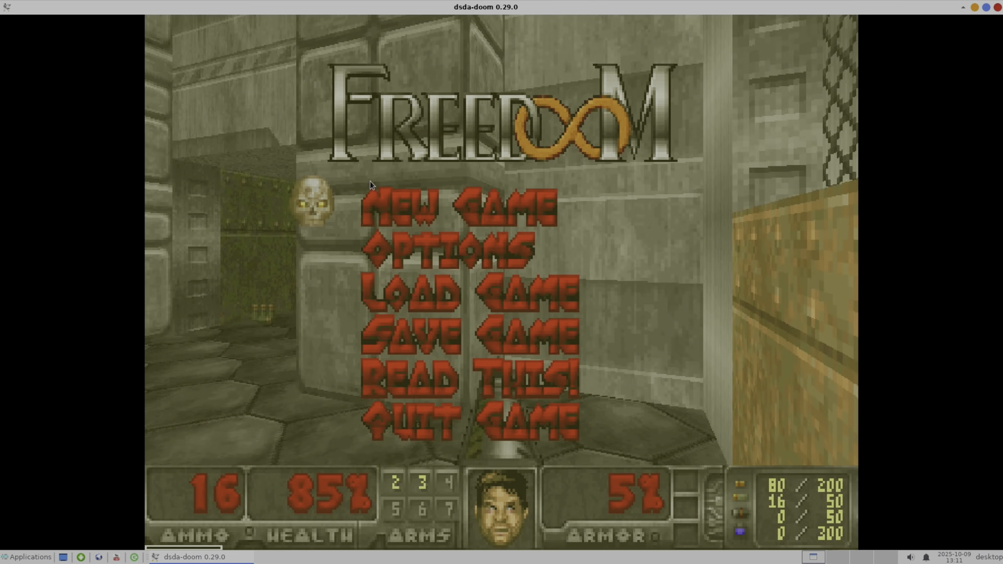
left_click(381, 194)
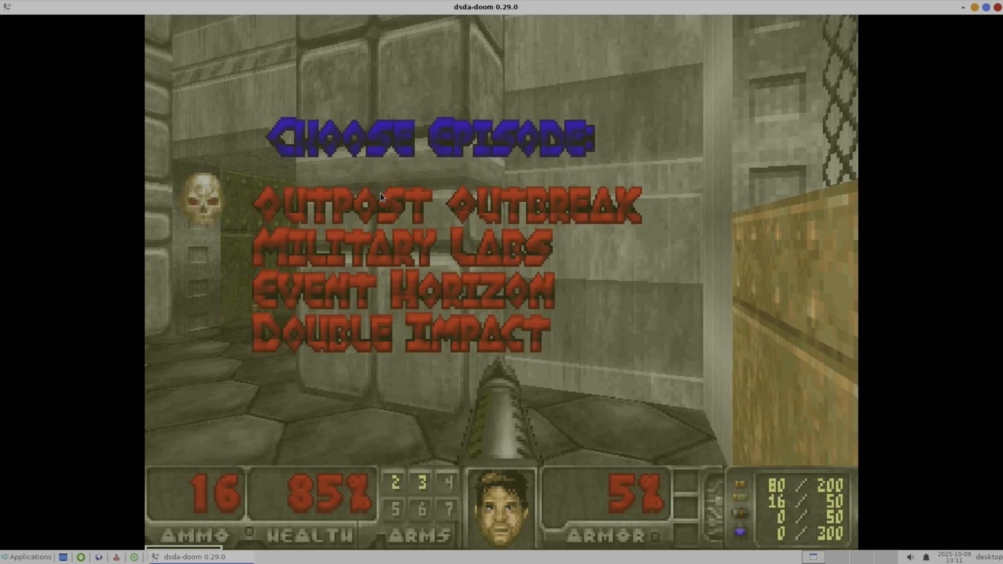
left_click(381, 193)
left_click(380, 193)
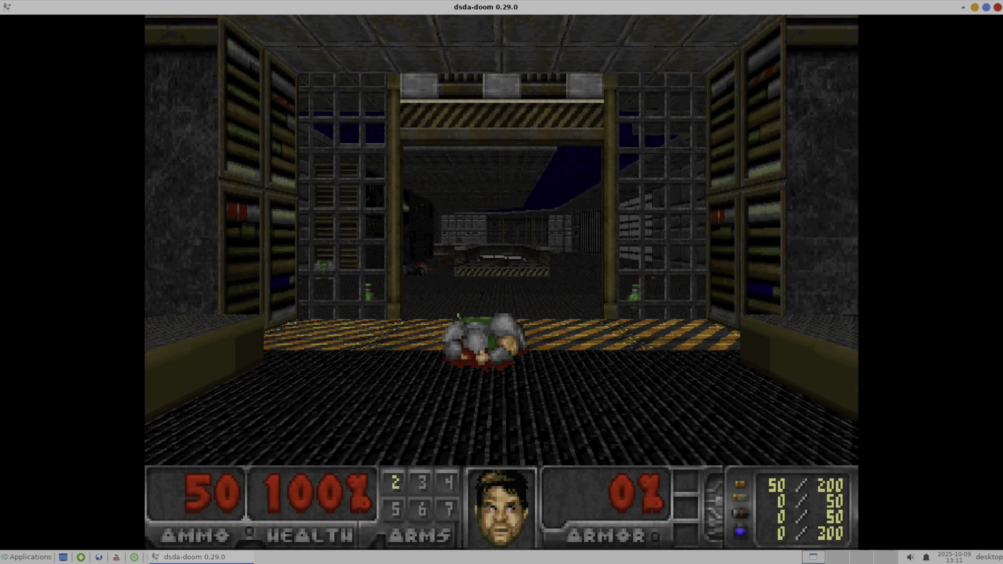
Play the level by moving through the control room into the corridor and shooting the enemies there.
key("Up")
key("Left")
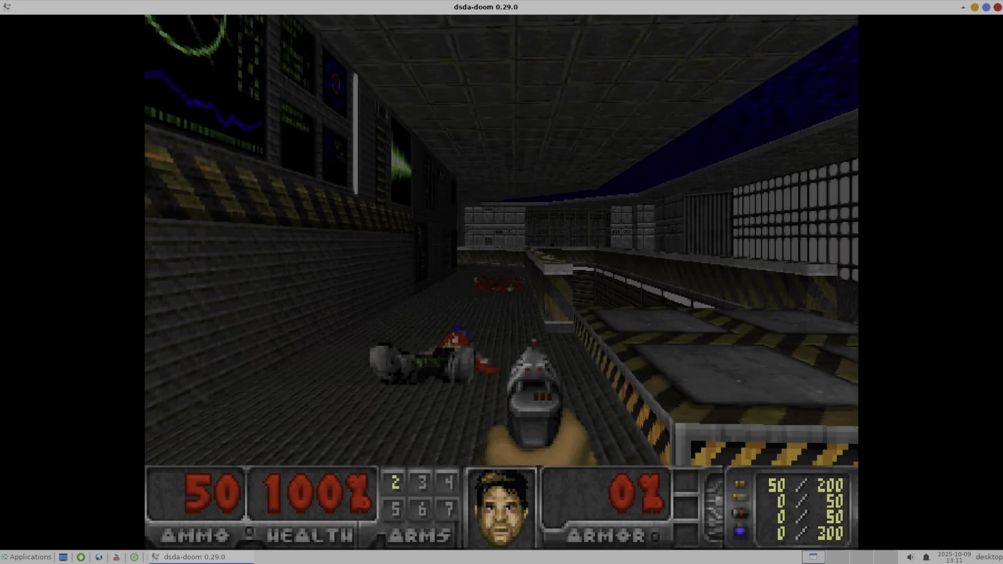
key("Left")
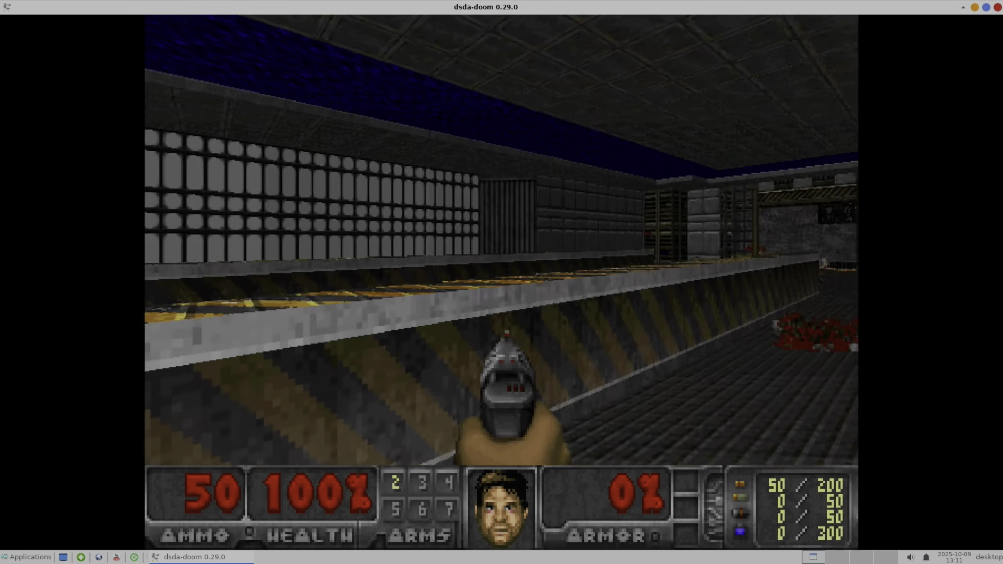
key("Up")
key("ctrl")
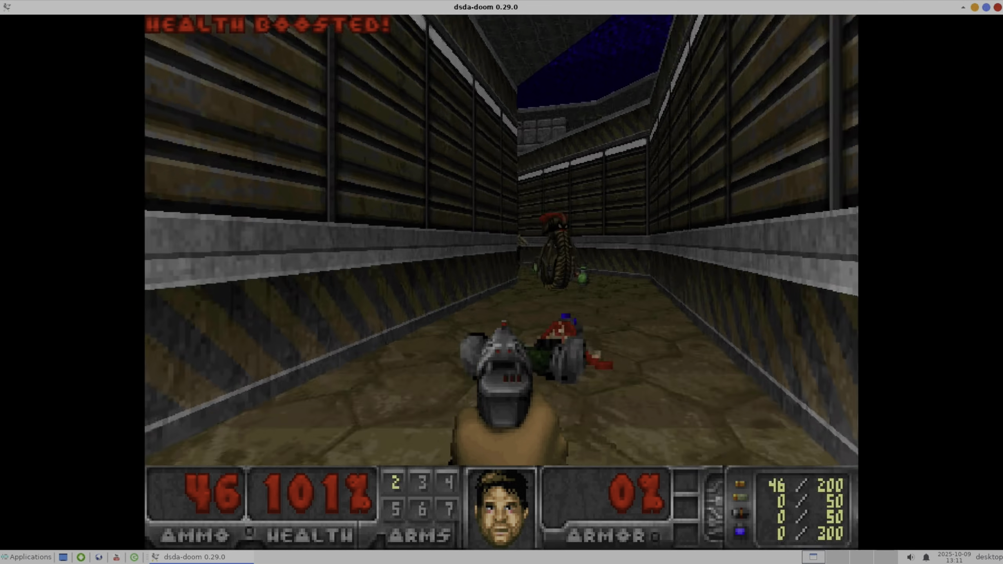
key("ctrl")
key("Left")
key("Right")
key("ctrl")
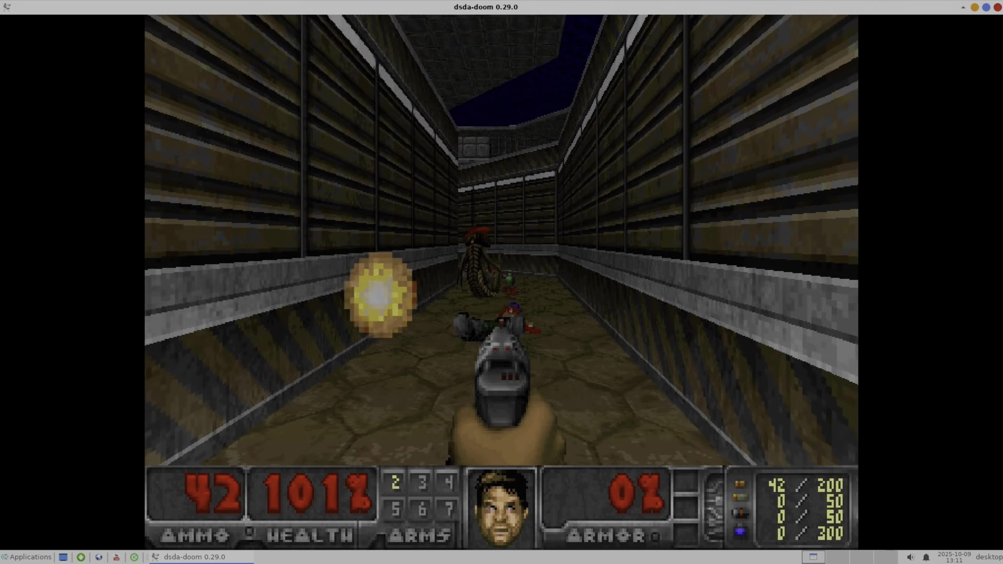
key("Left")
key("ctrl")
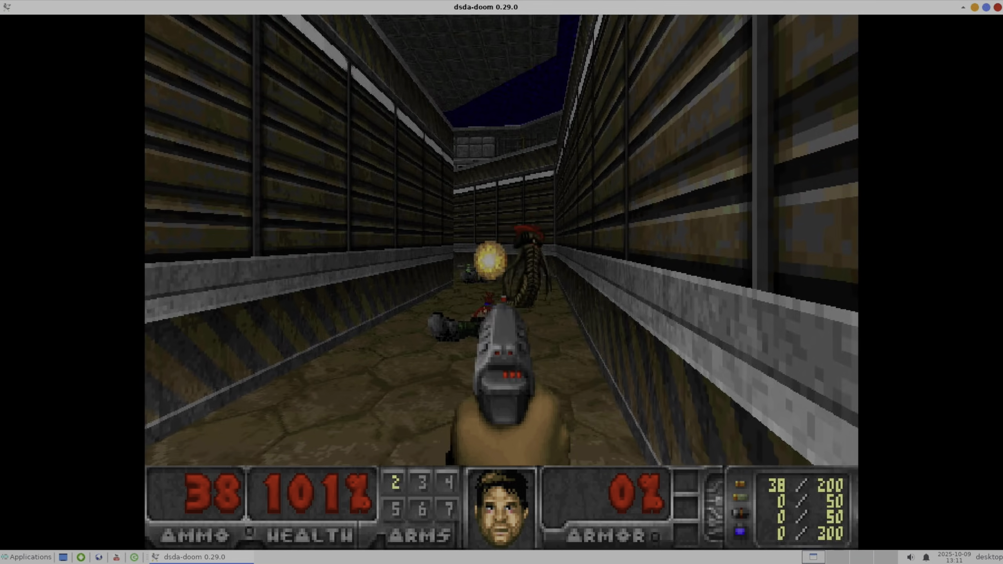
key("Left")
key("Right")
key("ctrl")
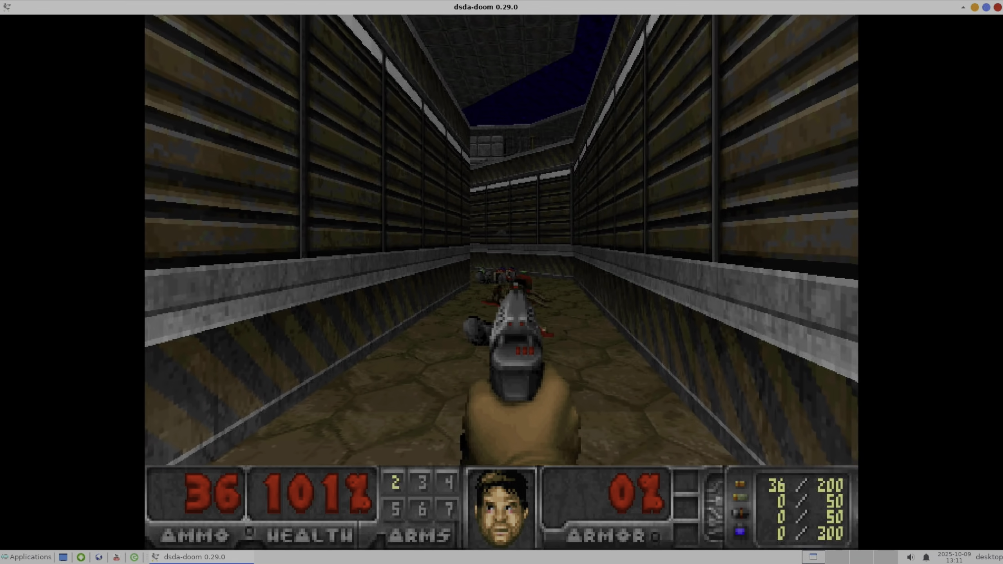
key("Up")
Pause the gameplay and close the Freedoom game.
key("Escape")
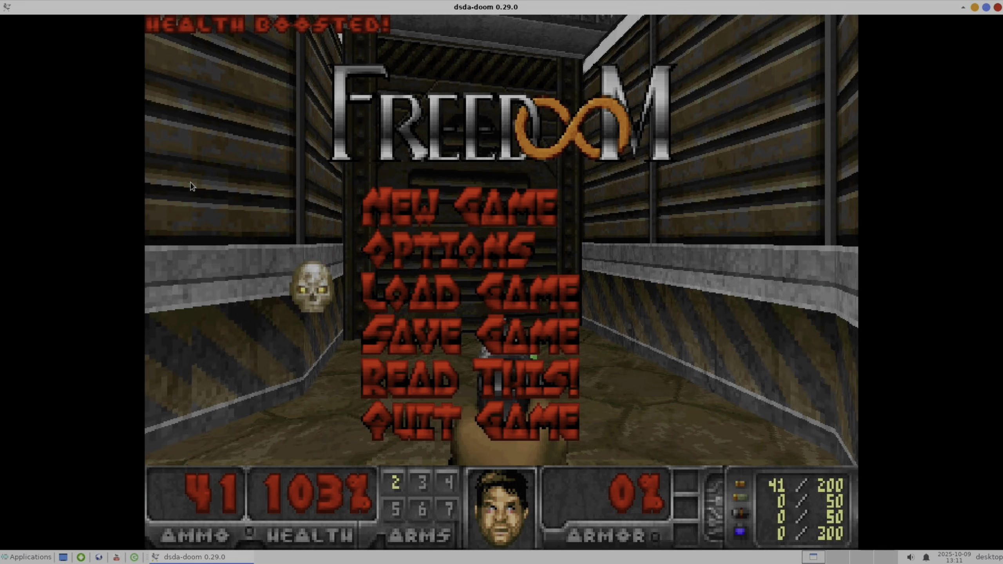
key("alt+F4")
key("super")
type("xm")
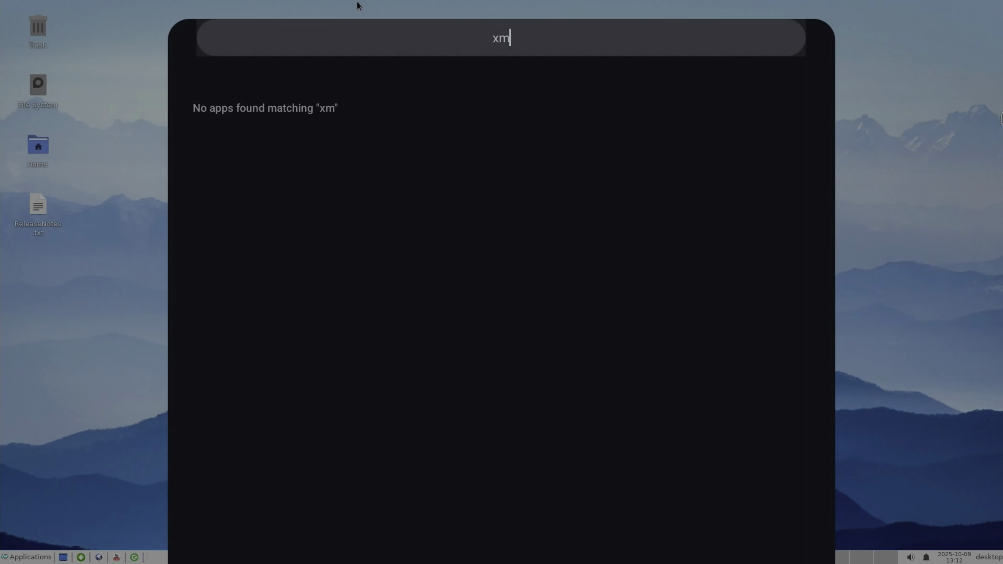
key("Escape")
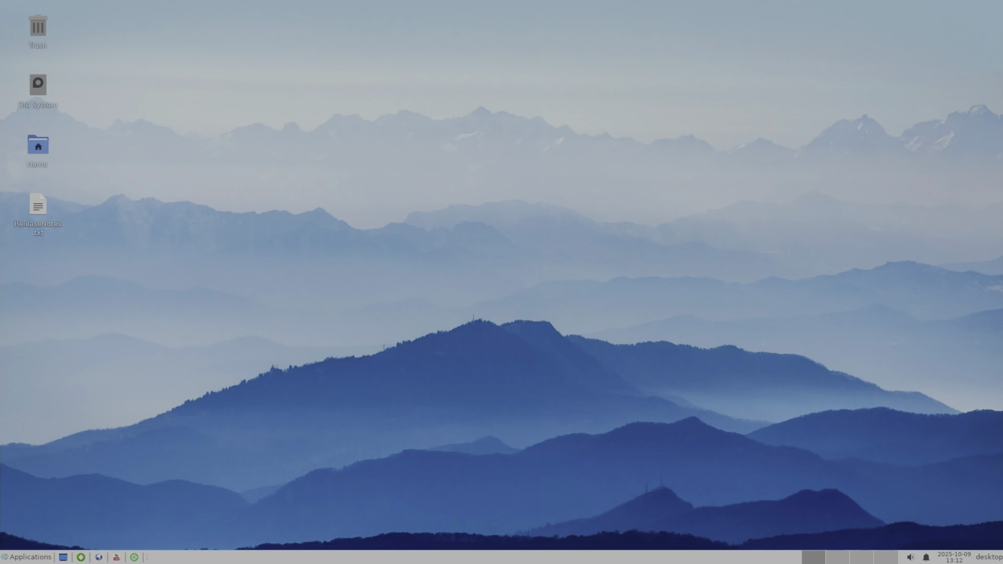
Try to launch X-Moto from the installed games.
left_click(10, 558)
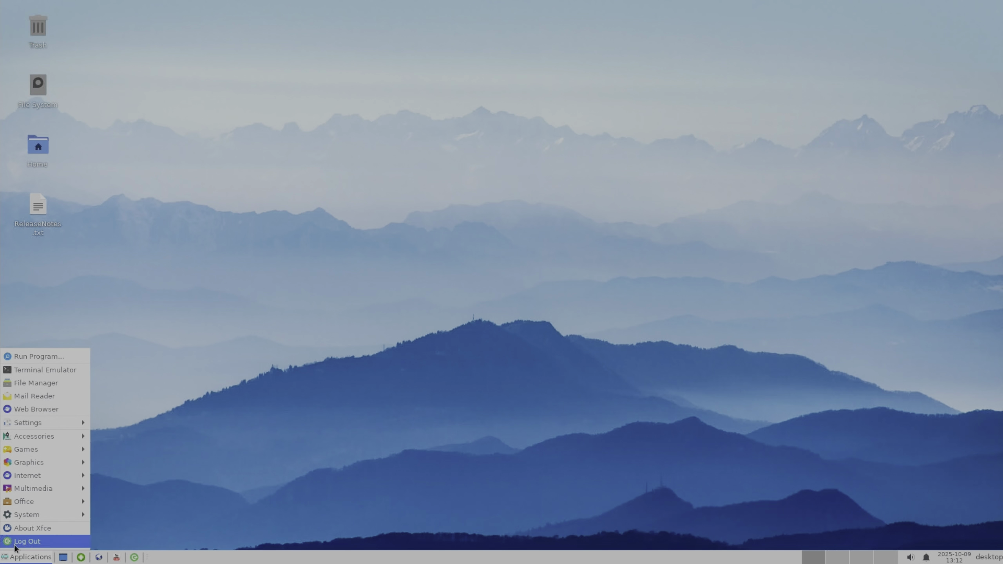
mouse_move(36, 464)
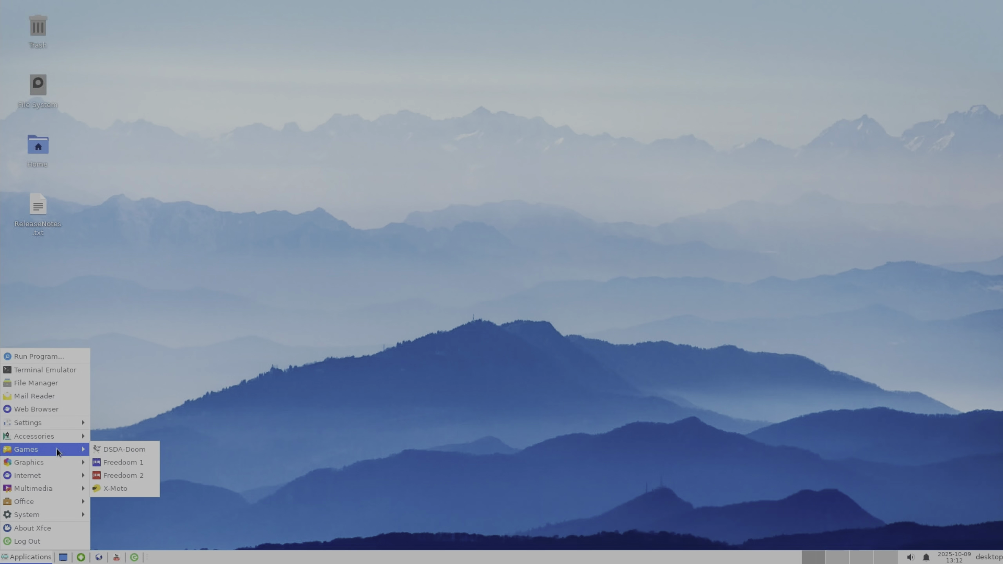
left_click(119, 486)
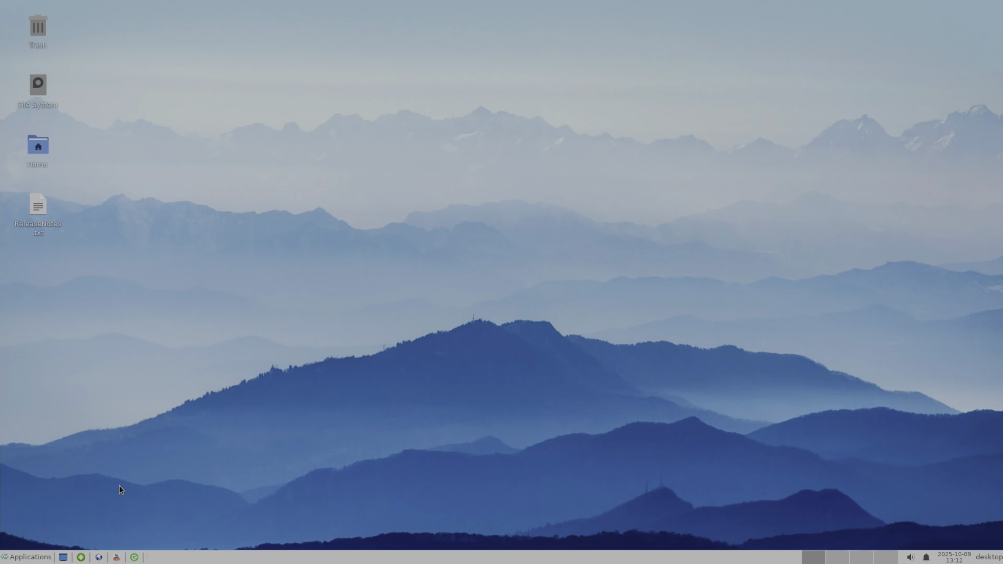
Open the file manager on the desktop user's home folder.
left_click(27, 557)
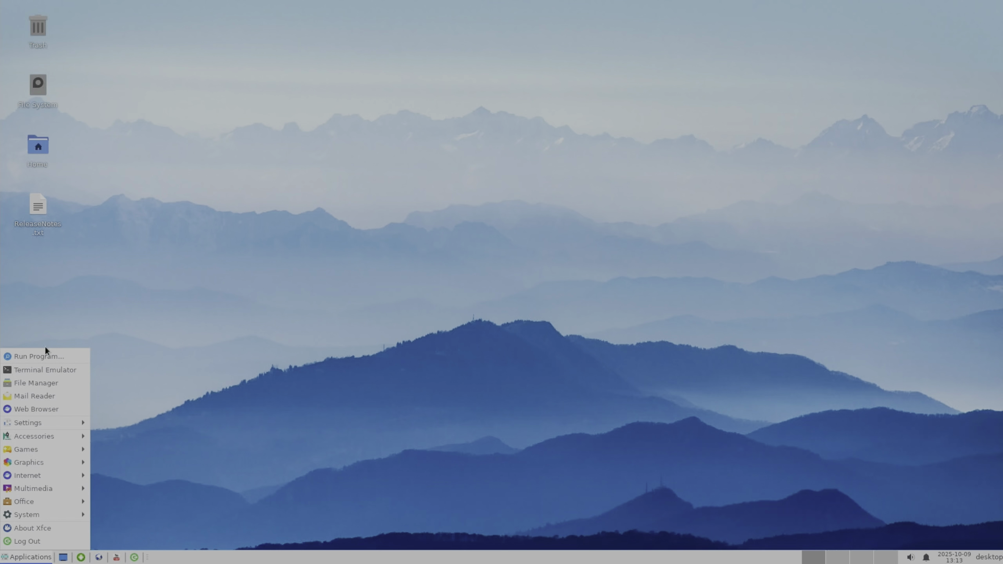
left_click(41, 384)
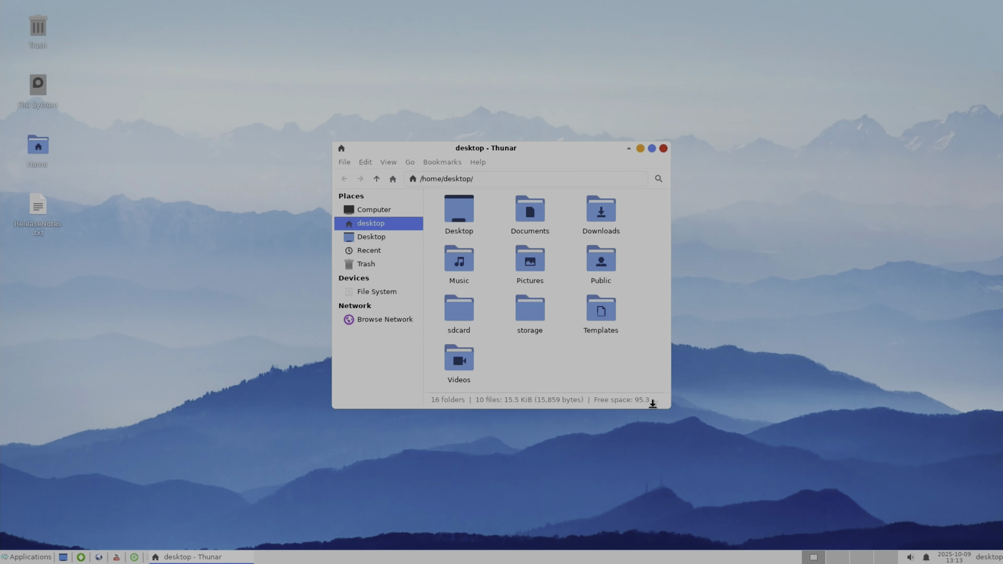
Open the Task Manager and move its window clear of the file manager, to the desktop's upper-right area.
left_click(9, 556)
mouse_move(45, 425)
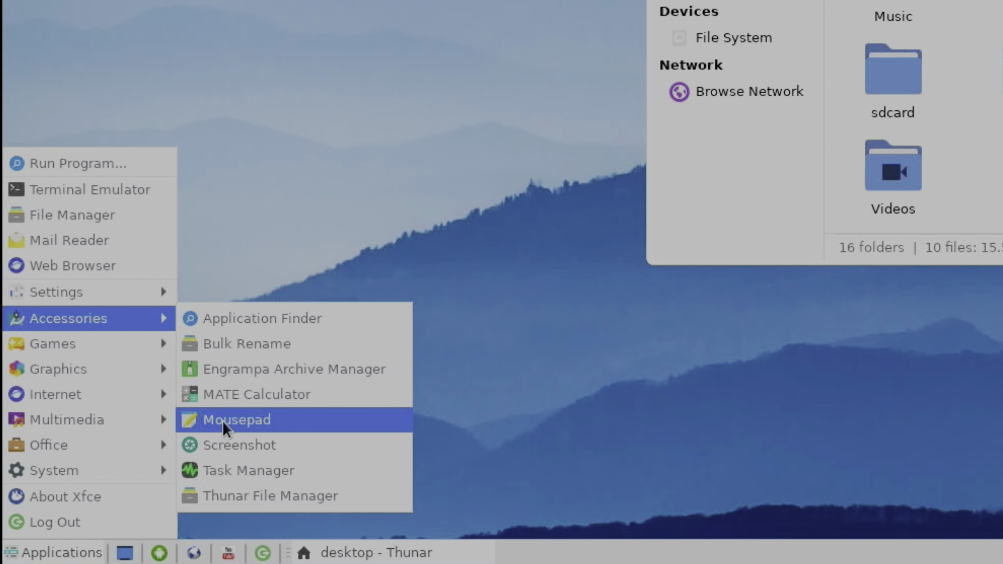
left_click(239, 470)
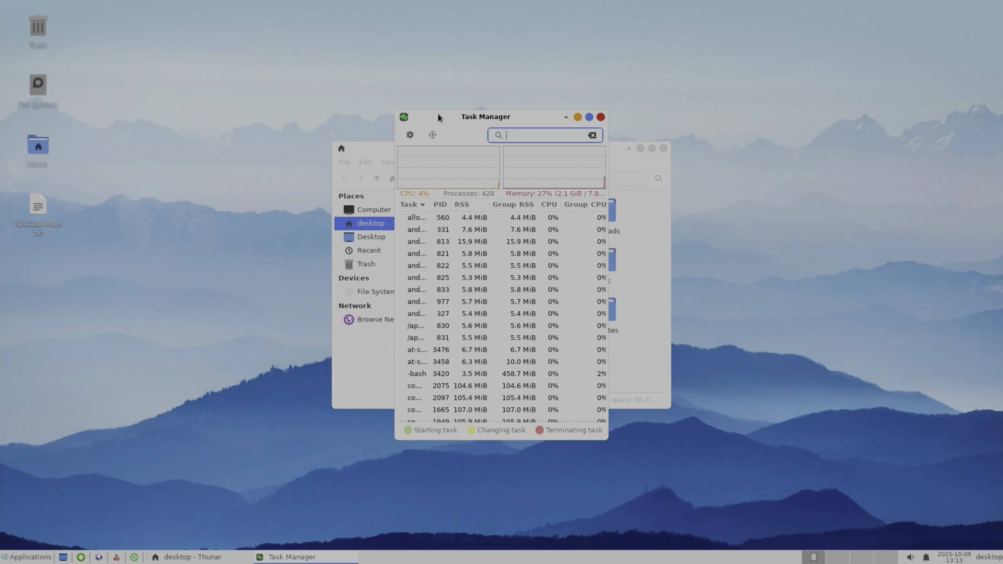
left_click_drag(438, 115, 758, 61)
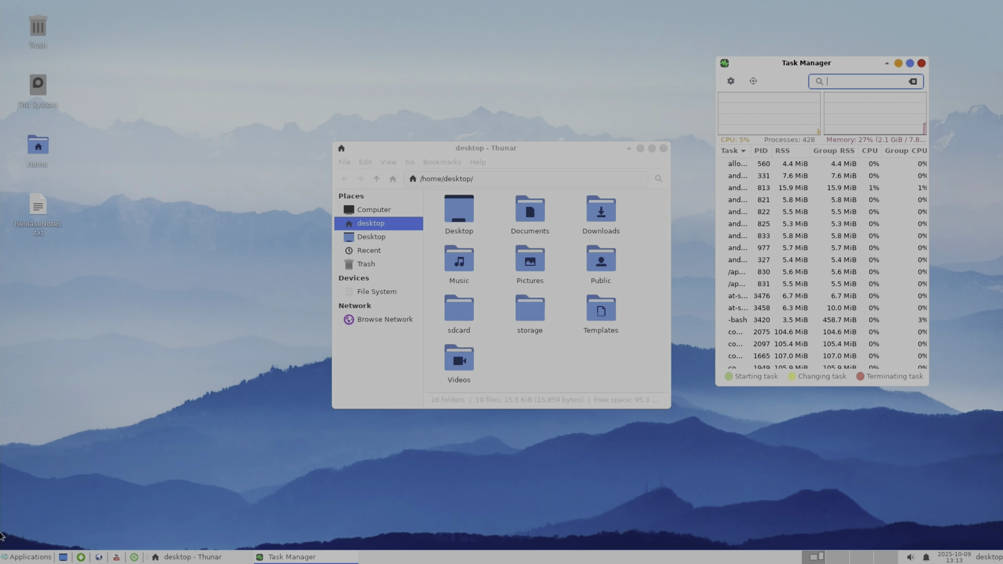
Launch LibreOffice Impress, create a presentation from the Candy template and dismiss the tip of the day.
left_click(7, 559)
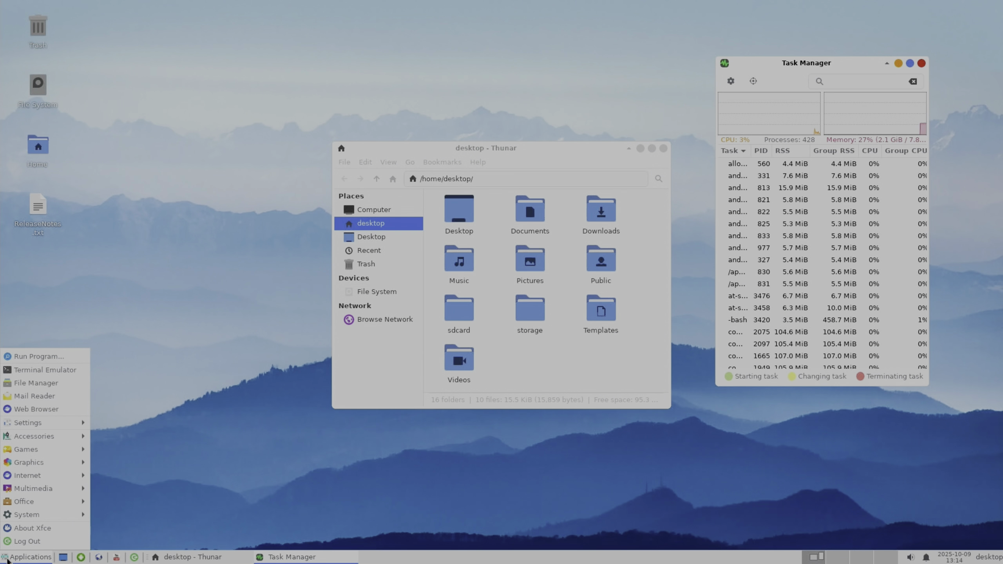
mouse_move(61, 462)
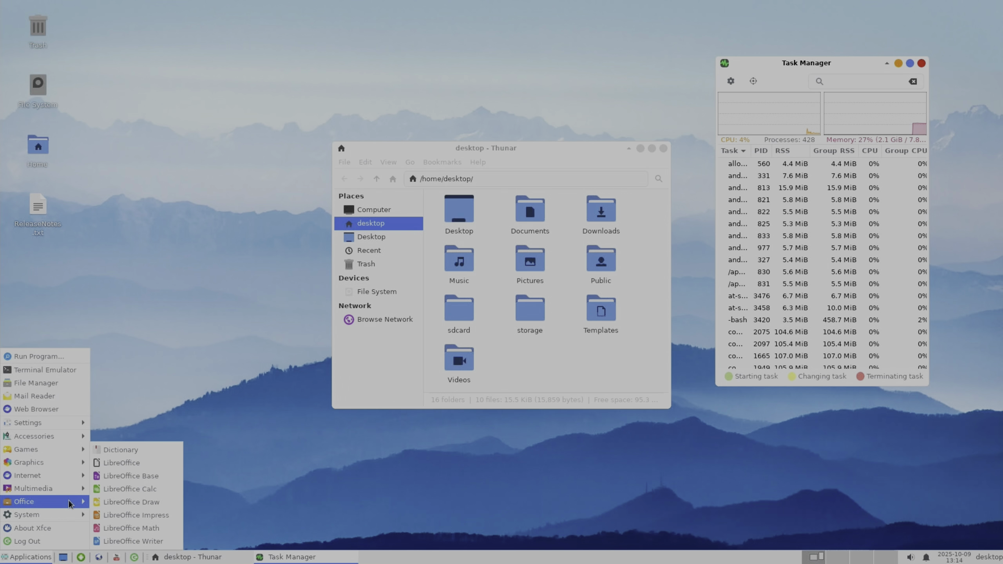
left_click(145, 529)
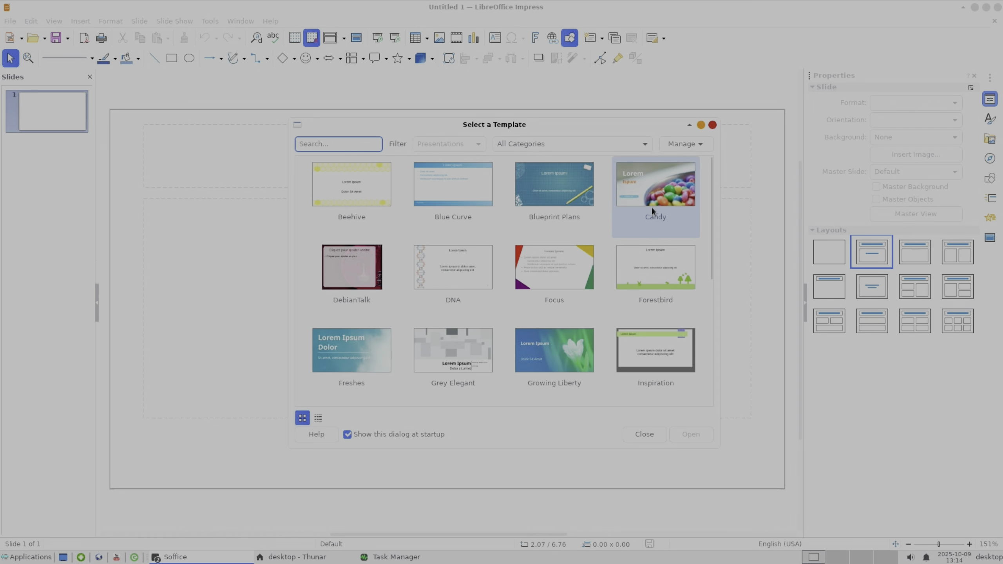
left_click(650, 198)
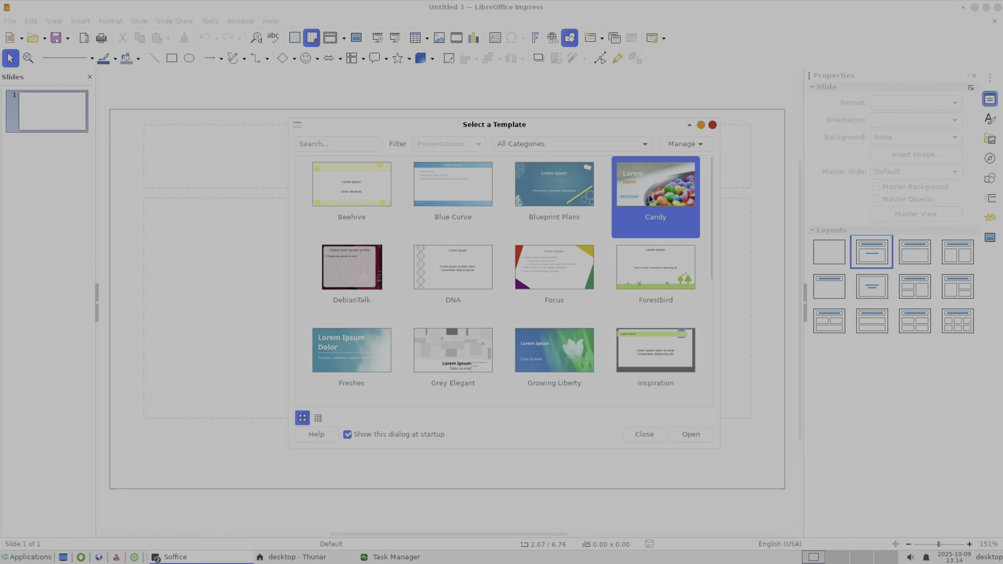
left_click(683, 437)
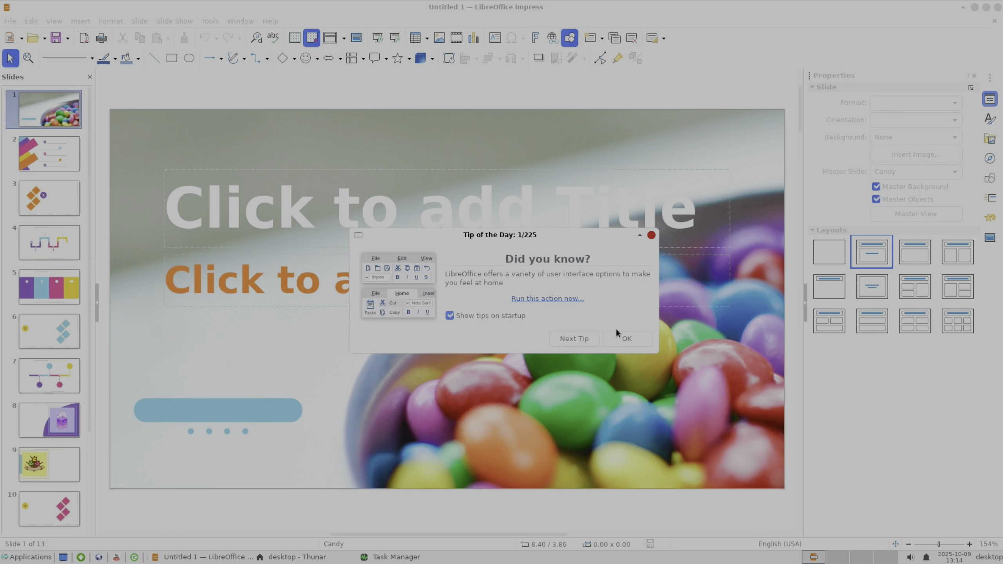
left_click(617, 336)
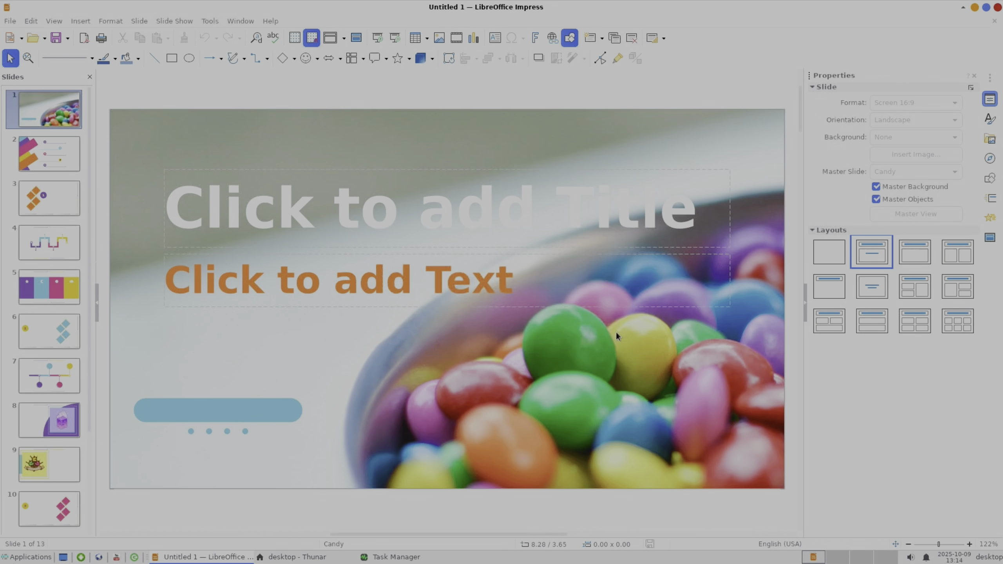
Enter "volkspc" as the title on the first slide.
left_click(362, 209)
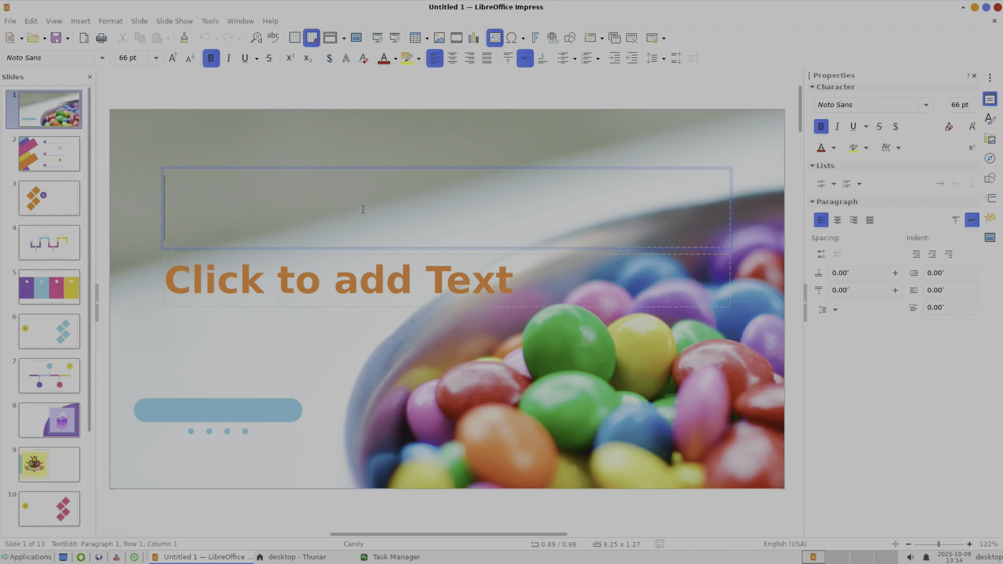
type("volk")
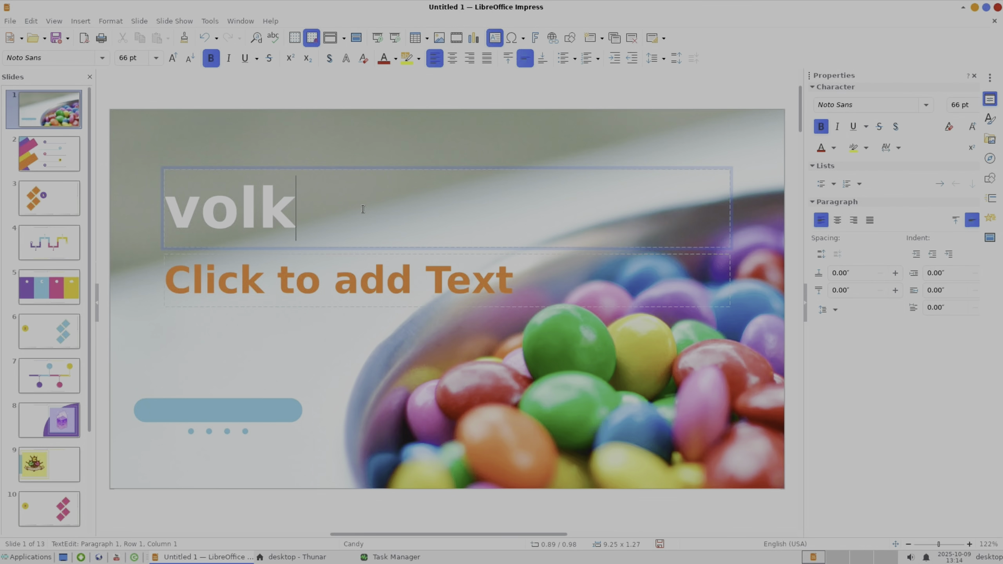
type("spc")
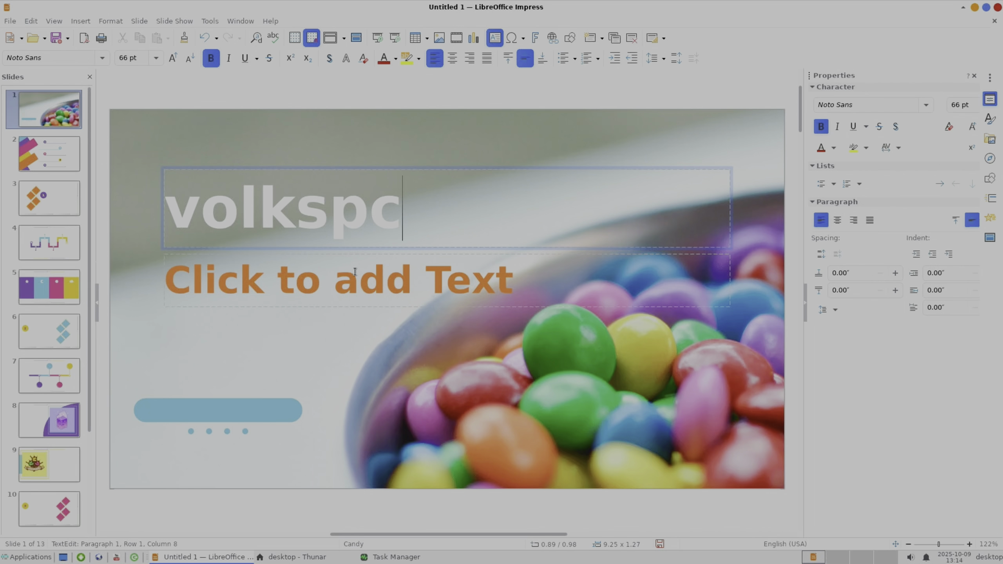
left_click(355, 272)
left_click(473, 370)
Look through the presentation's slides from slide 2 to slide 10, and close Impress without saving.
left_click(33, 164)
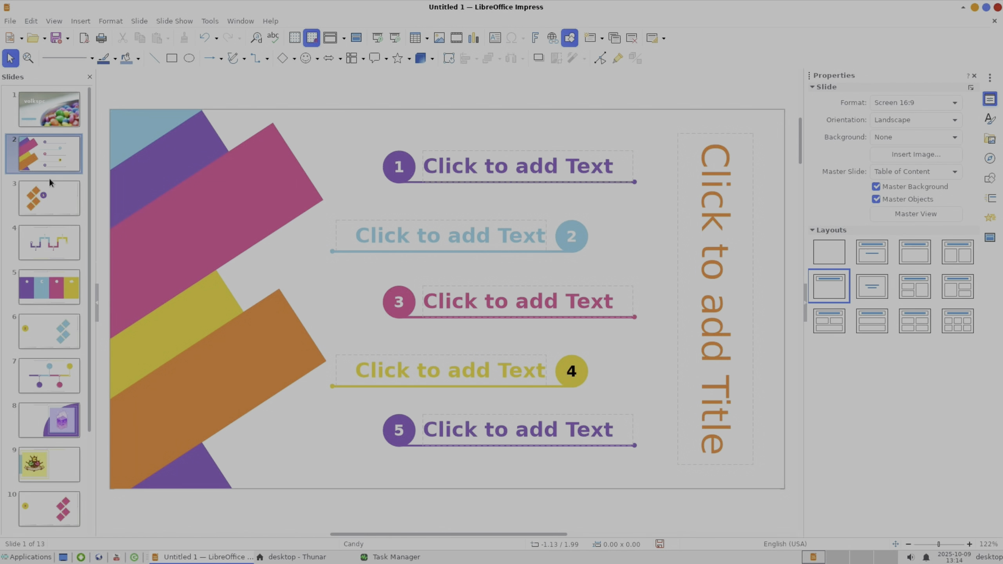
left_click(53, 191)
left_click(61, 255)
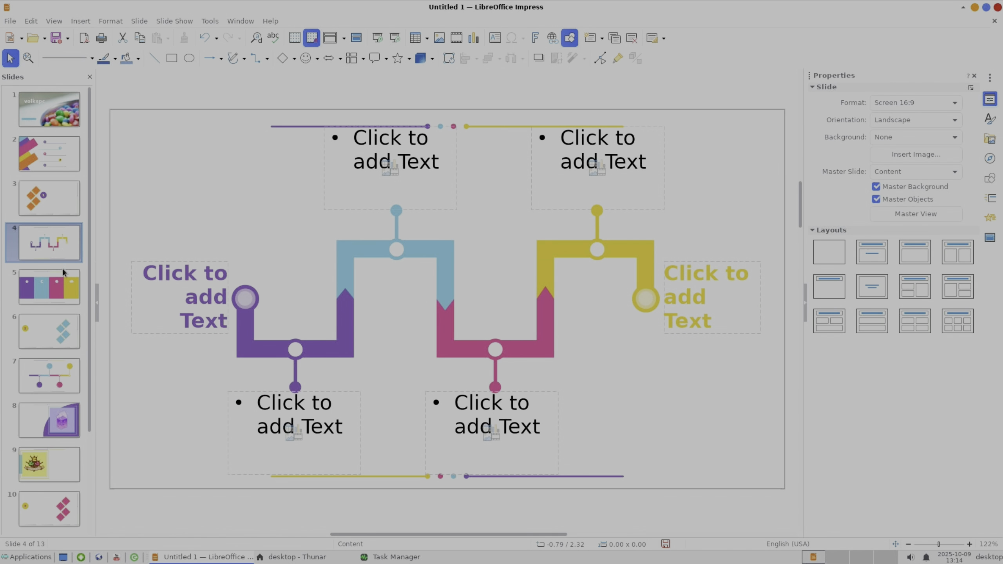
left_click(64, 292)
left_click(67, 337)
left_click(72, 436)
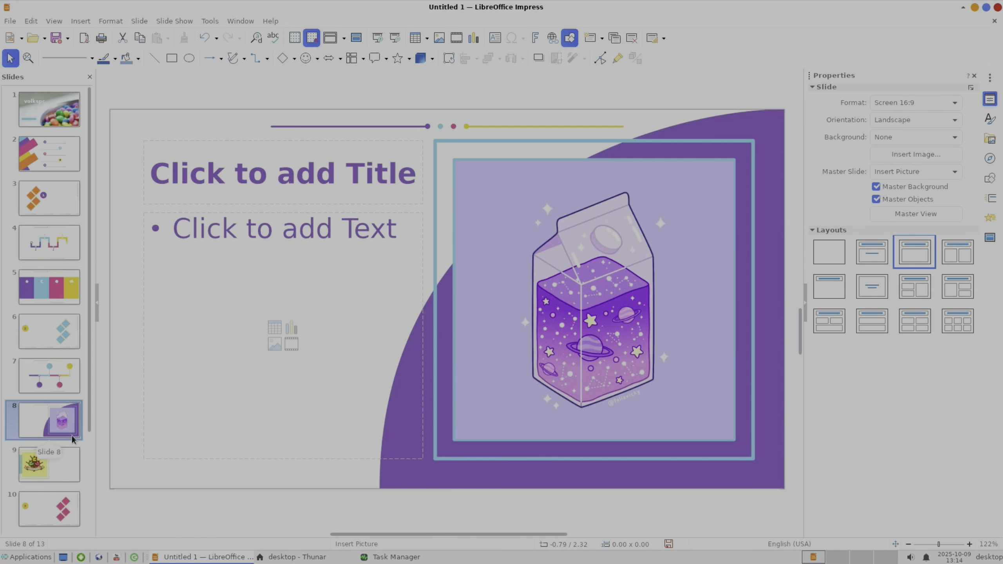
left_click(64, 458)
left_click(66, 502)
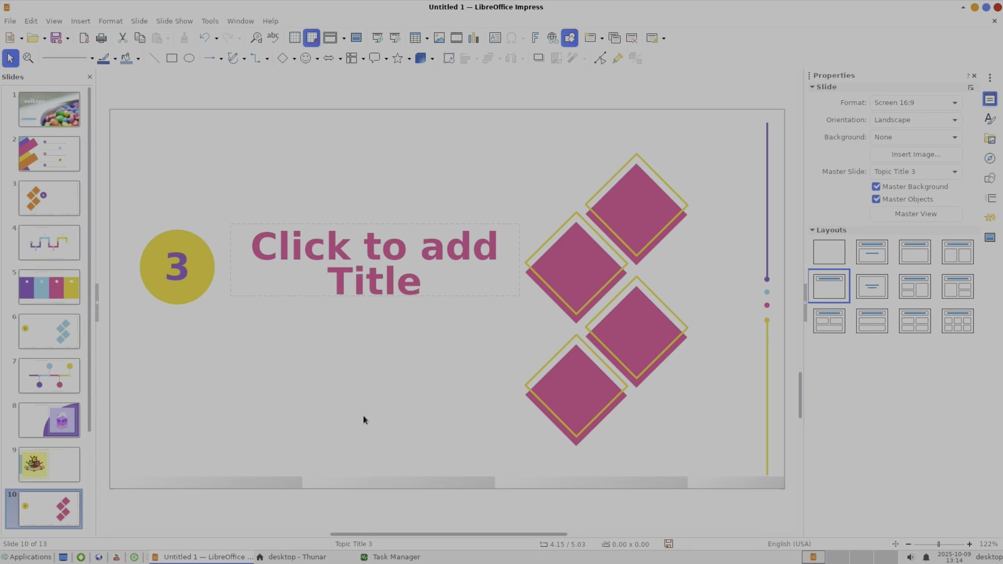
left_click(998, 8)
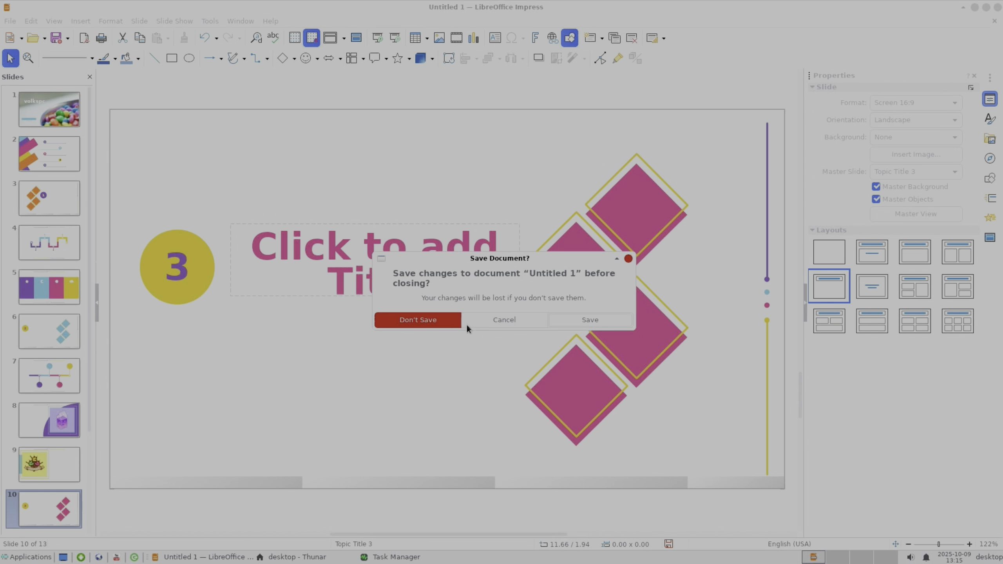
left_click(451, 325)
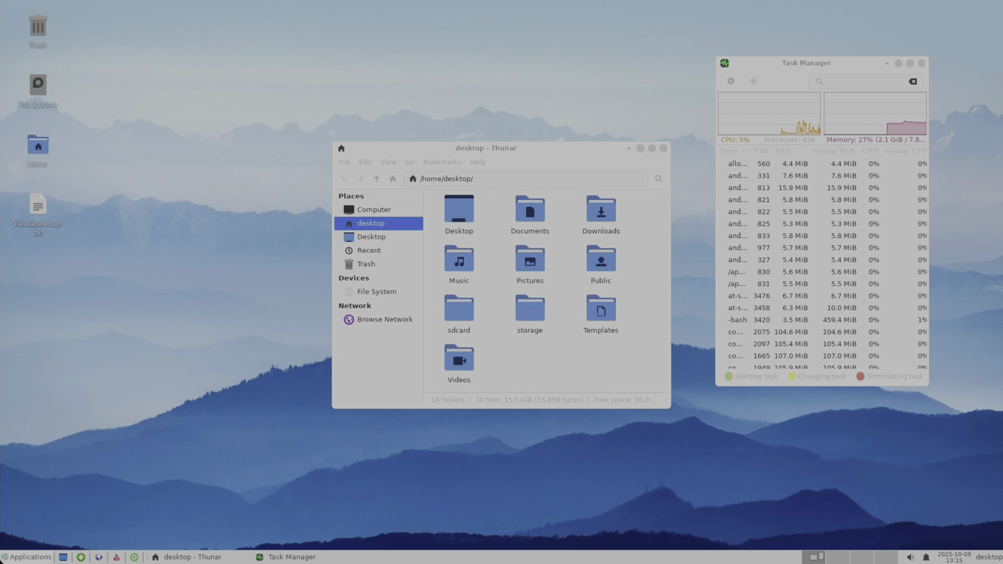
Start Synaptic Package Manager from the system's Package Manager installation options, authenticating with the sudo password.
left_click(27, 557)
mouse_move(41, 516)
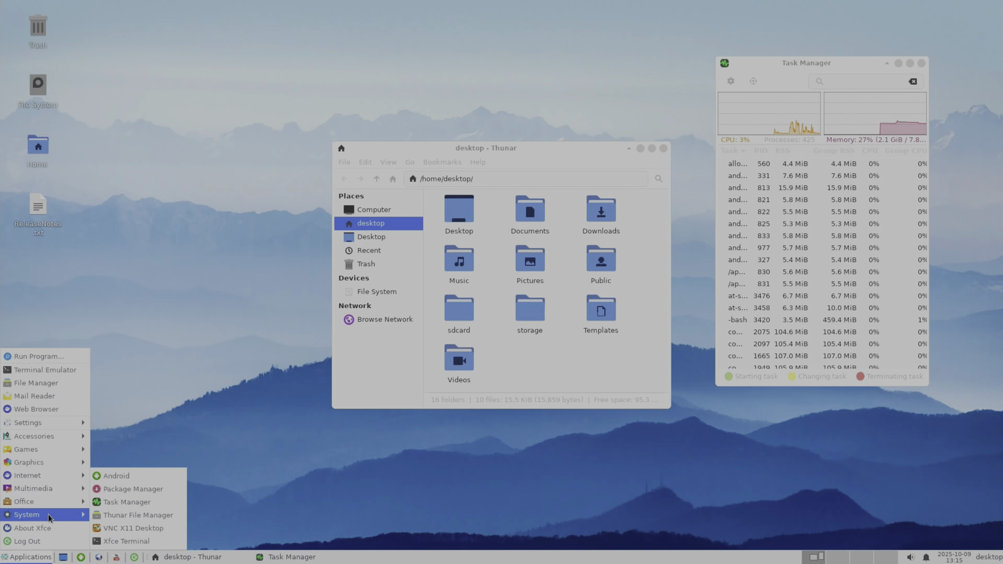
left_click(99, 489)
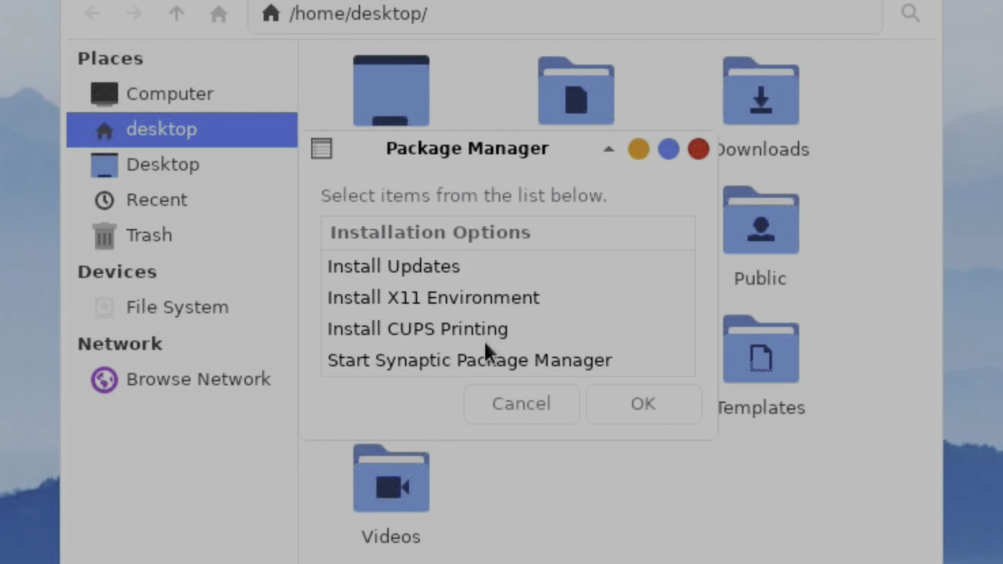
left_click(466, 358)
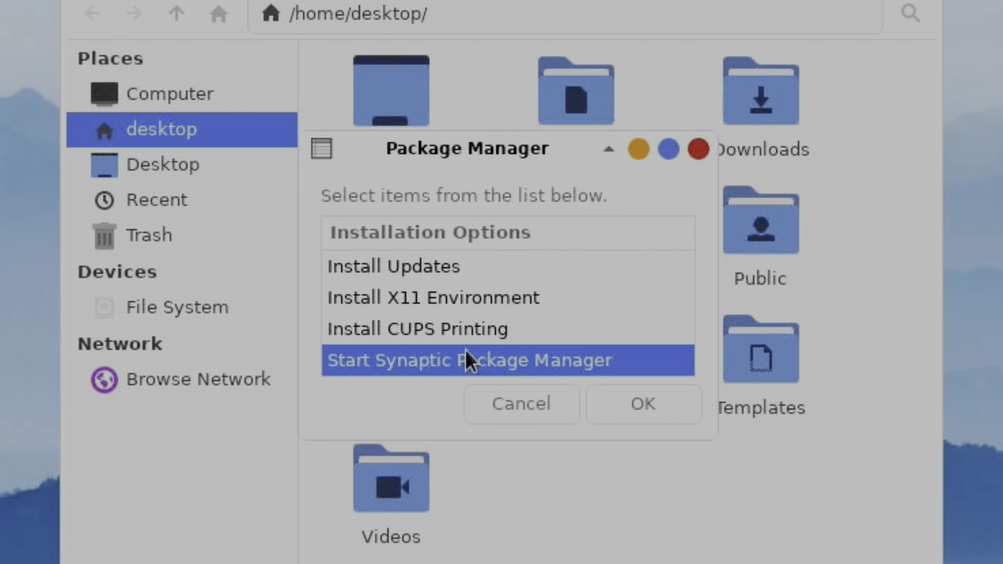
left_click(604, 399)
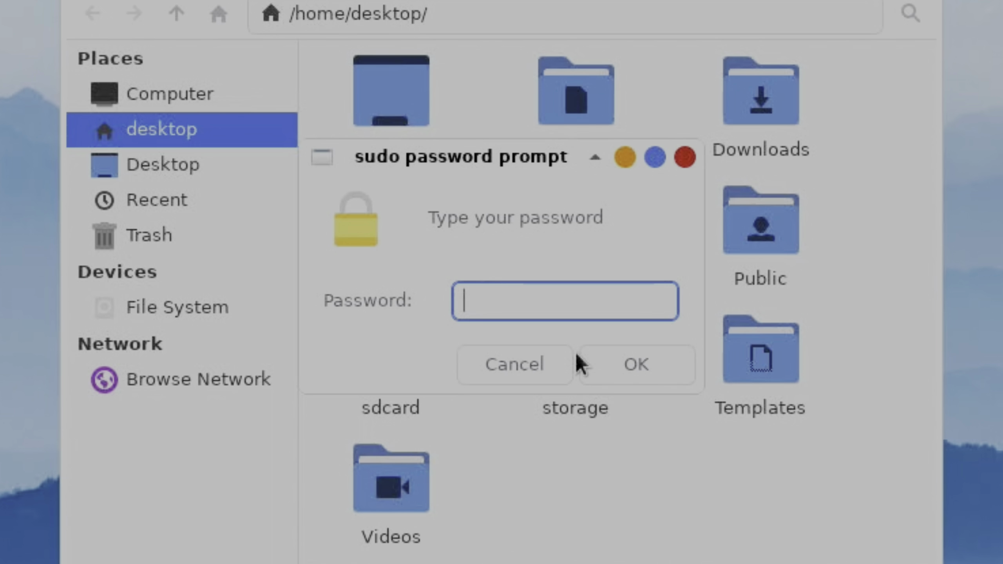
type("*****")
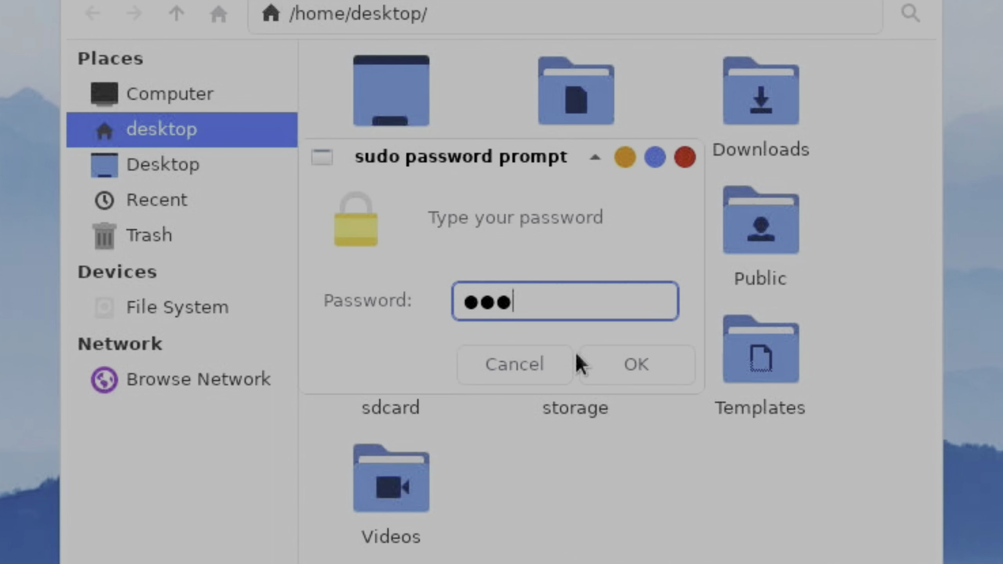
type("**")
key("Return")
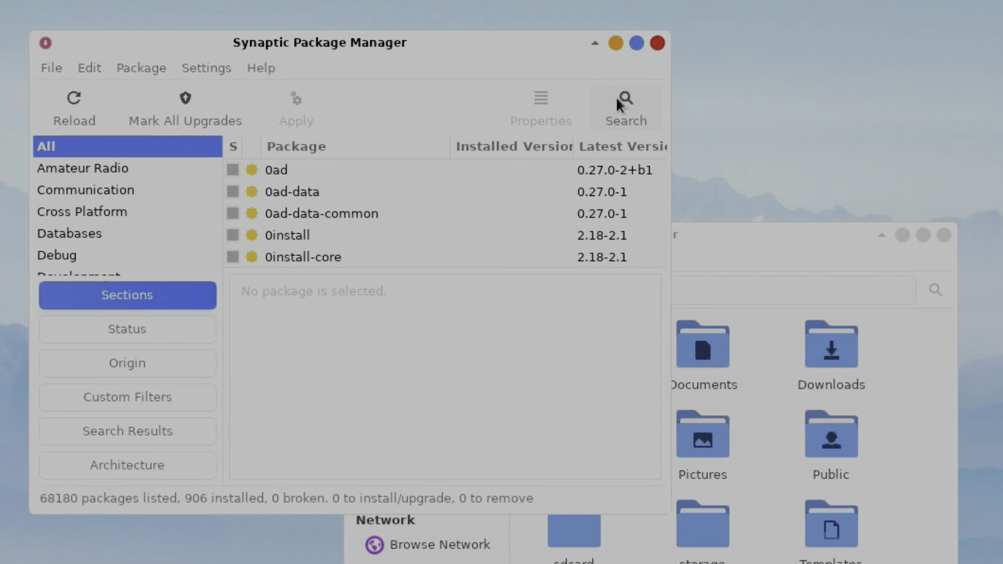
Search the package names and descriptions for "xmoto".
left_click(617, 101)
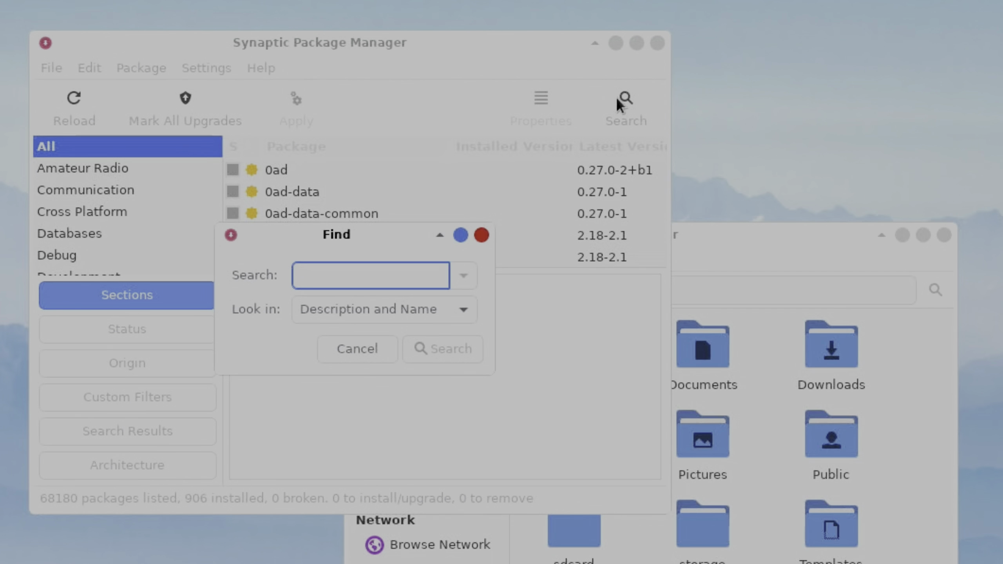
type("xmoto")
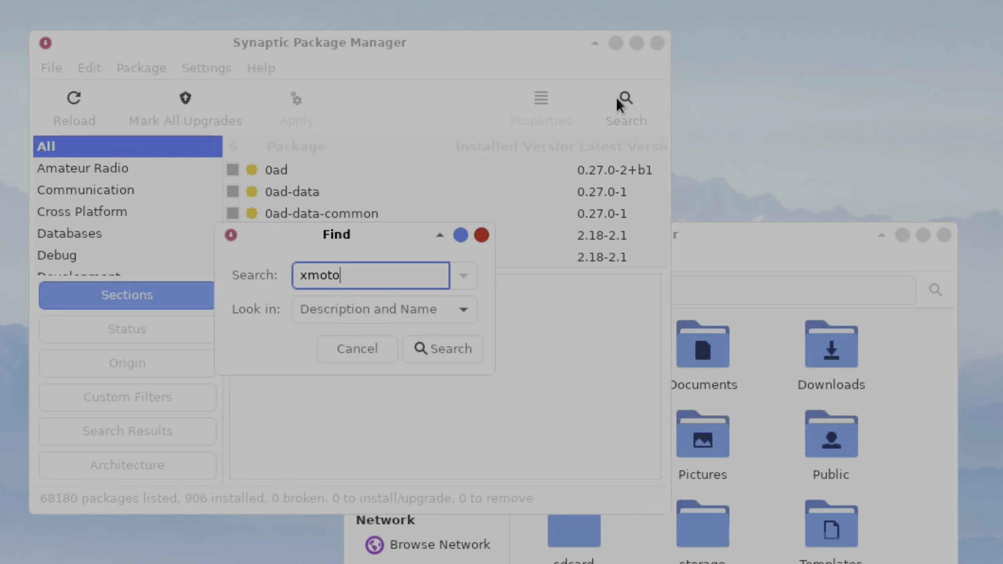
key("Return")
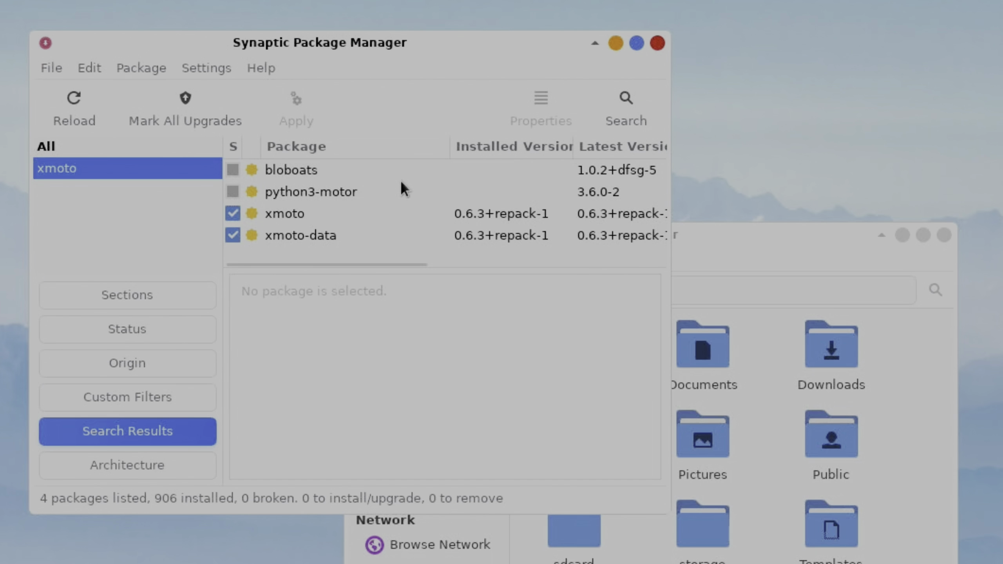
Mark the bloboats package and its required dependencies for installation, and apply the changes.
left_click(309, 170)
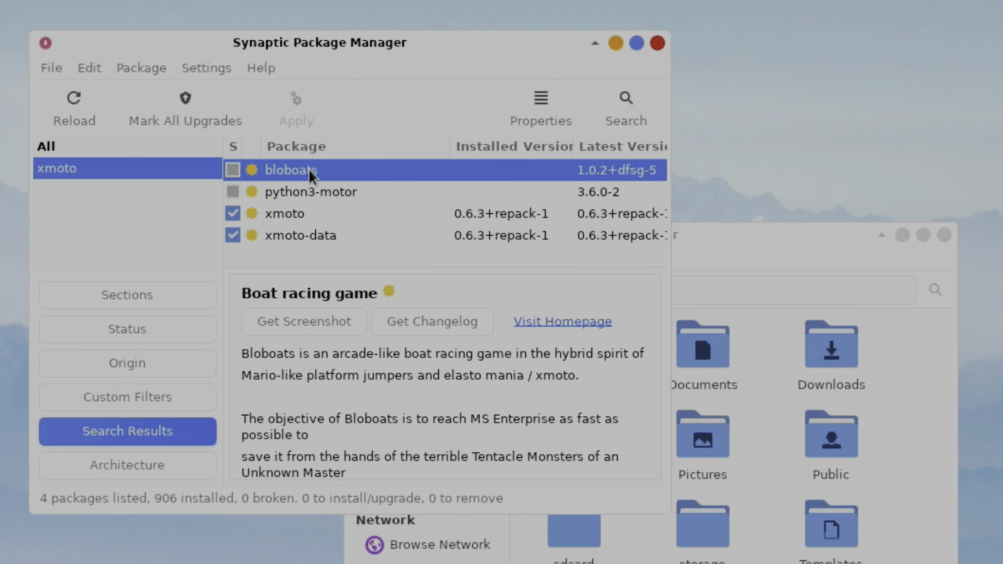
left_click(236, 170)
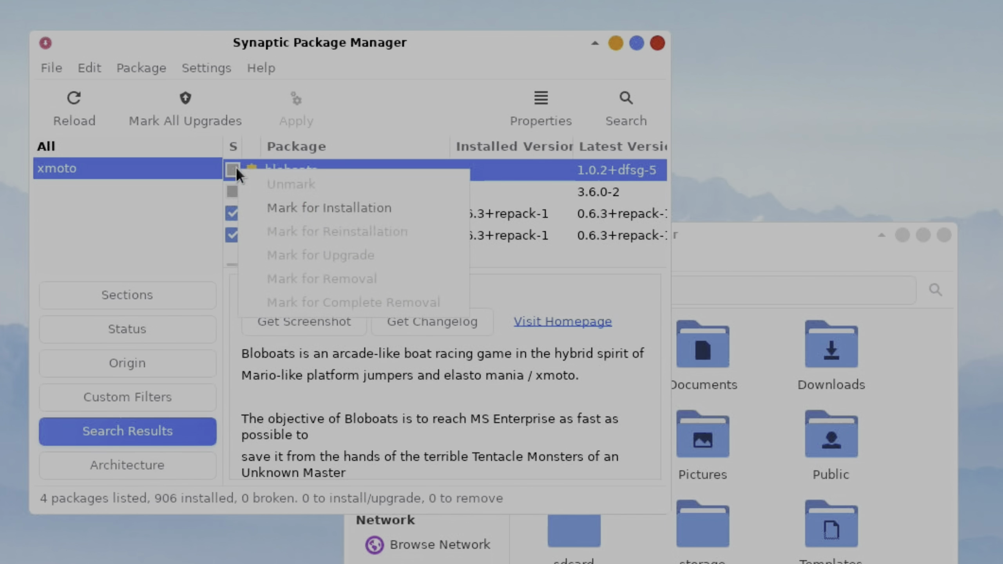
left_click(264, 207)
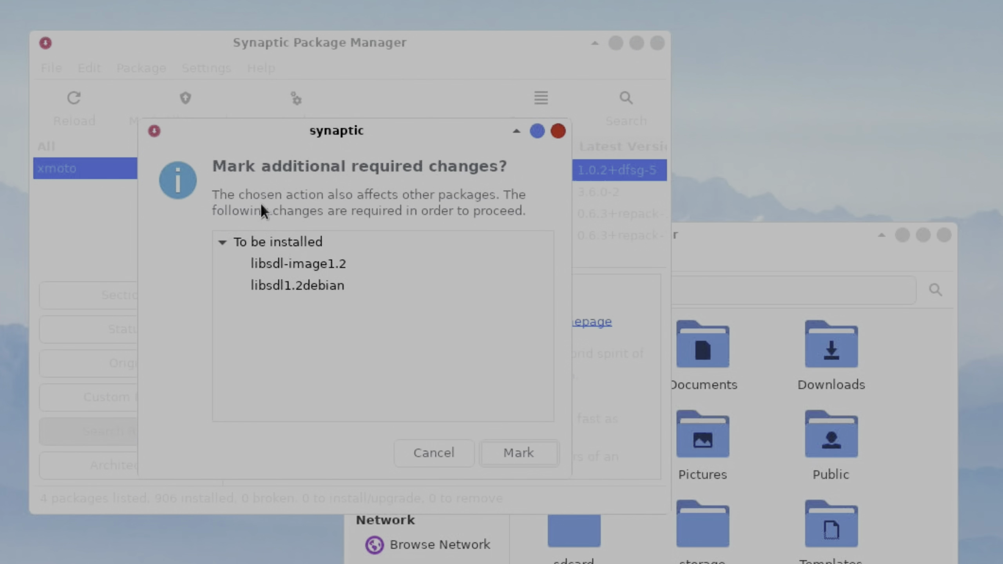
left_click(549, 454)
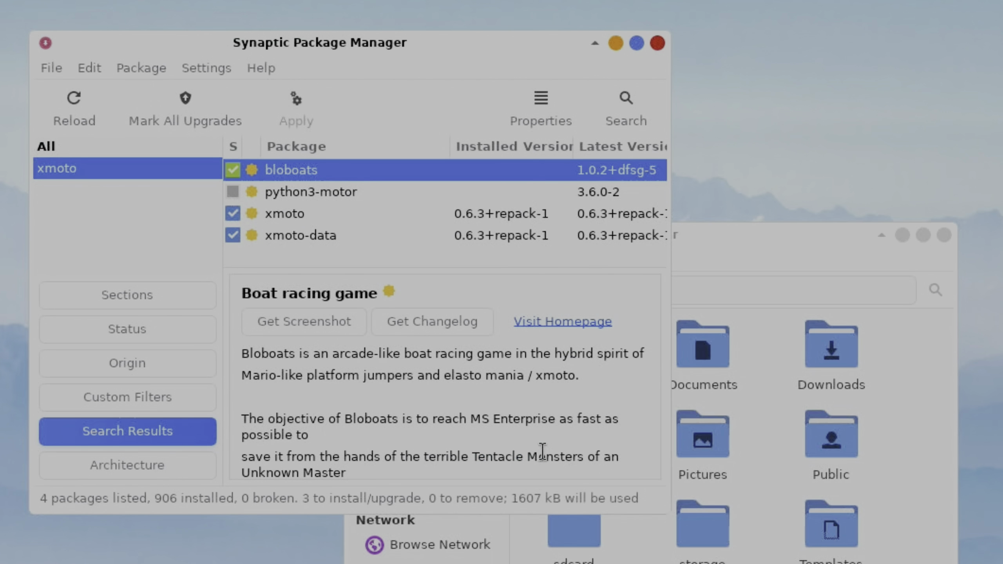
left_click(296, 103)
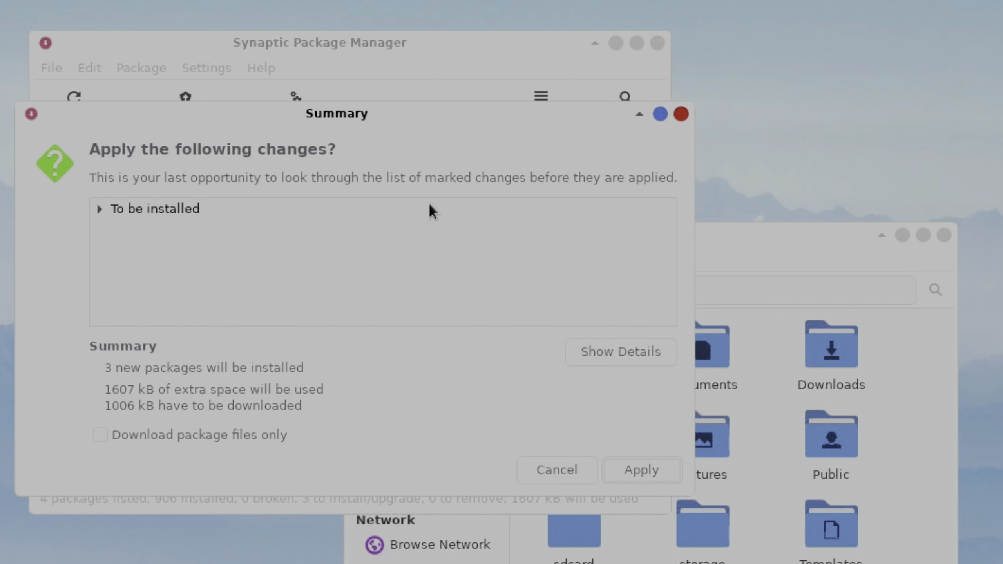
left_click(624, 470)
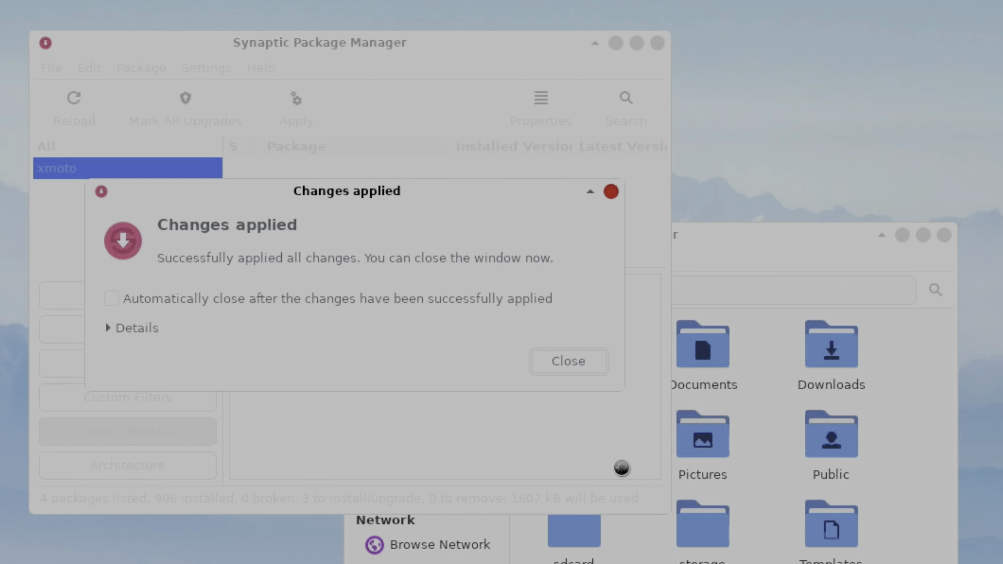
left_click(567, 361)
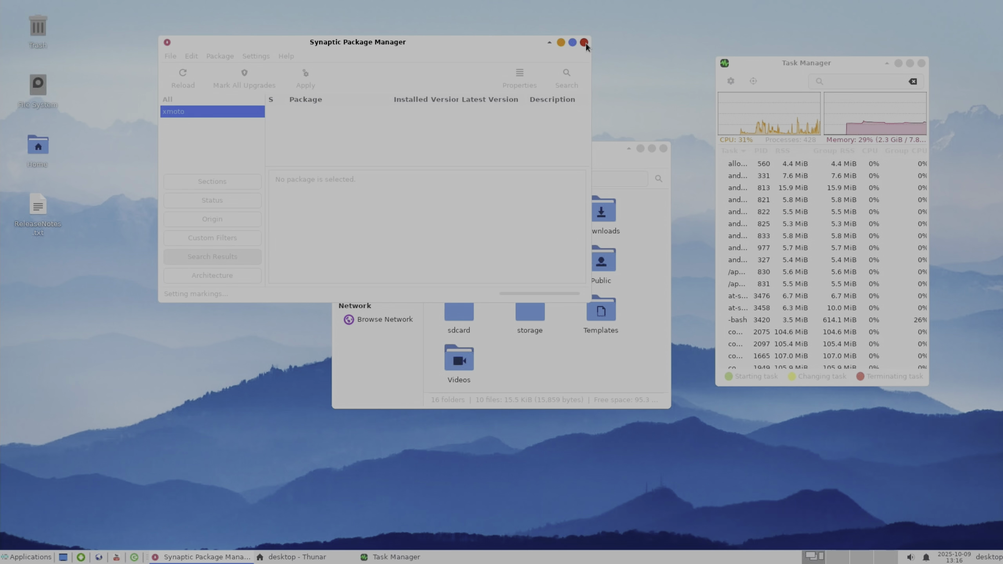
Try to launch Bloboats from the installed games, and run bloboats in a terminal.
left_click(22, 549)
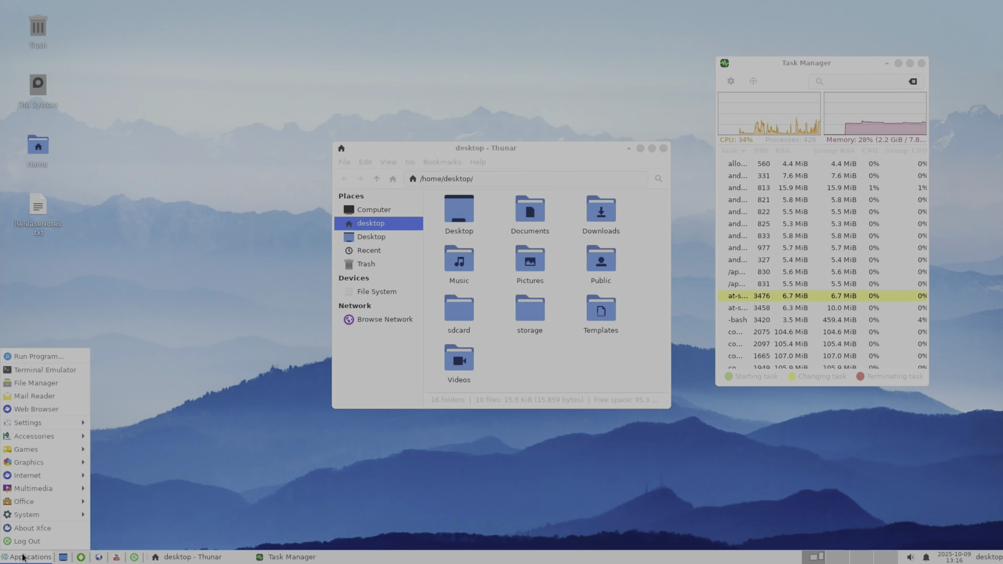
mouse_move(22, 450)
left_click(109, 450)
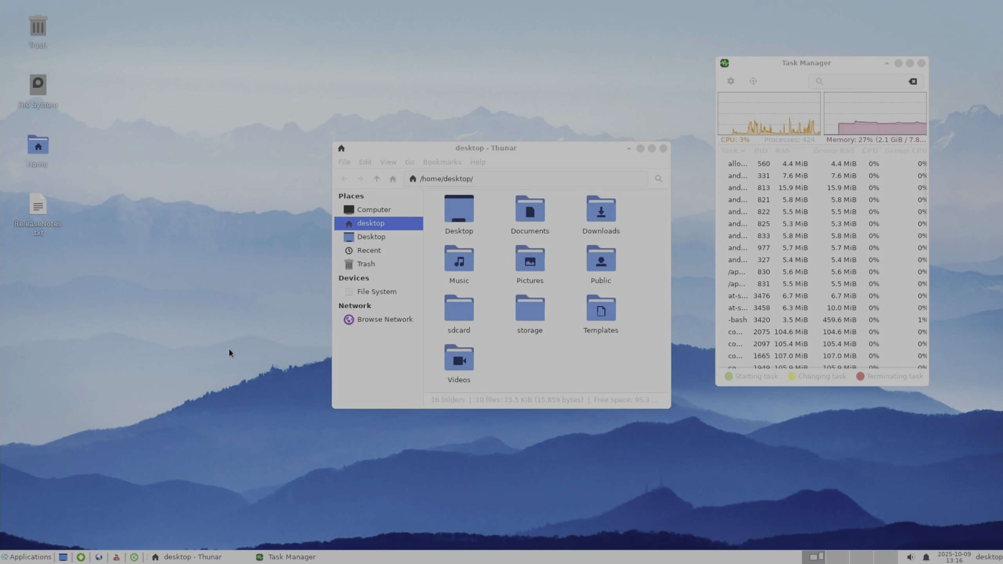
left_click(62, 557)
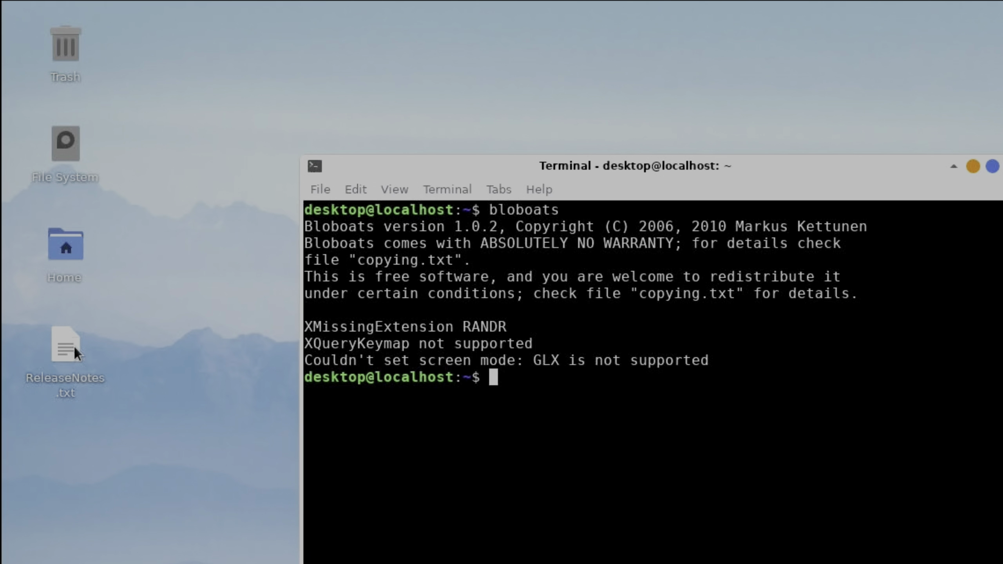
Open ReleaseNotes.txt from the desktop and read through its sections on desktop setup, Wayland support, Chromium, VSCode and X11 compatibility.
double_click(73, 346)
left_click(25, 39)
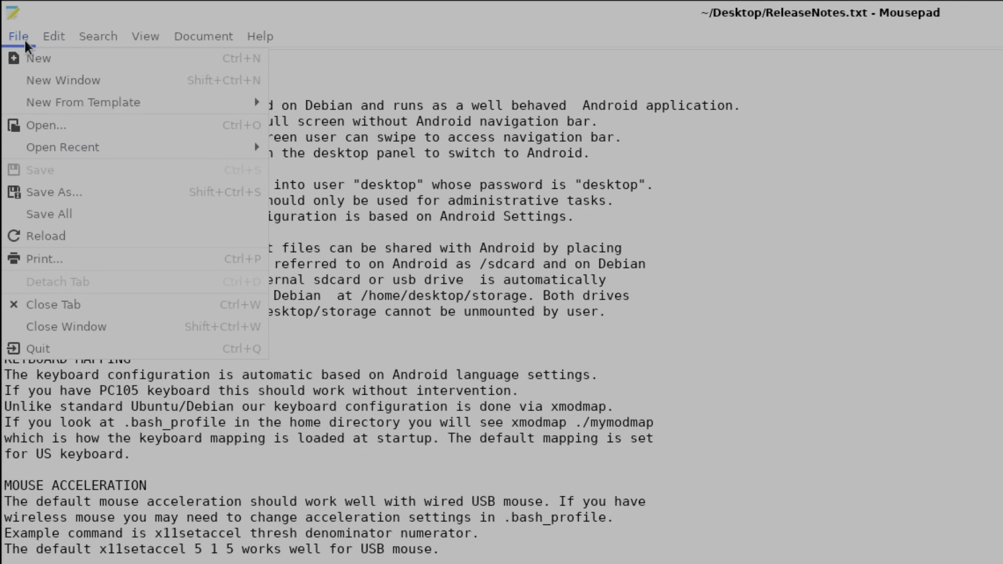
mouse_move(124, 38)
left_click(98, 53)
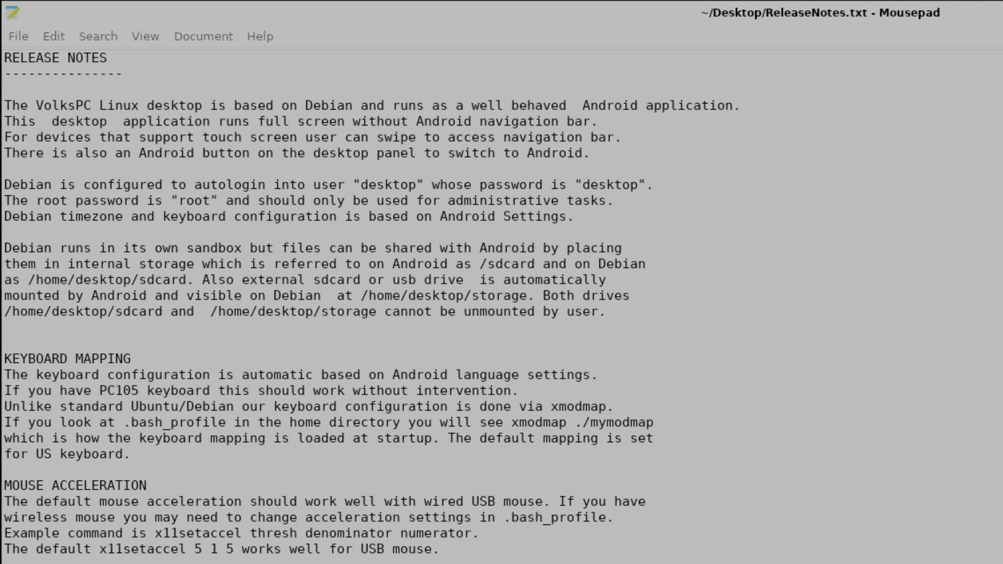
scroll(501, 300, "down", 10)
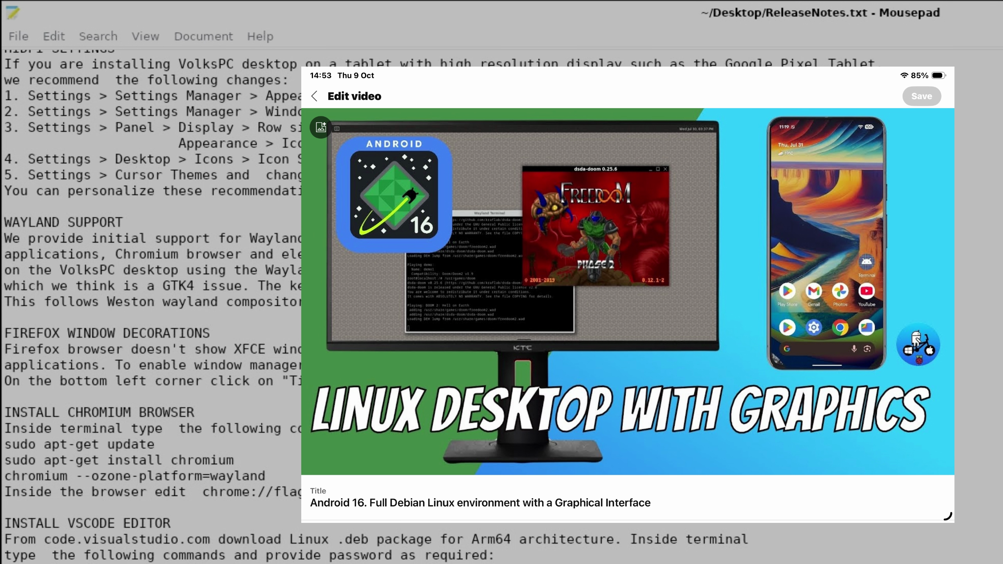
scroll(502, 304, "up", 10)
scroll(501, 304, "down", 14)
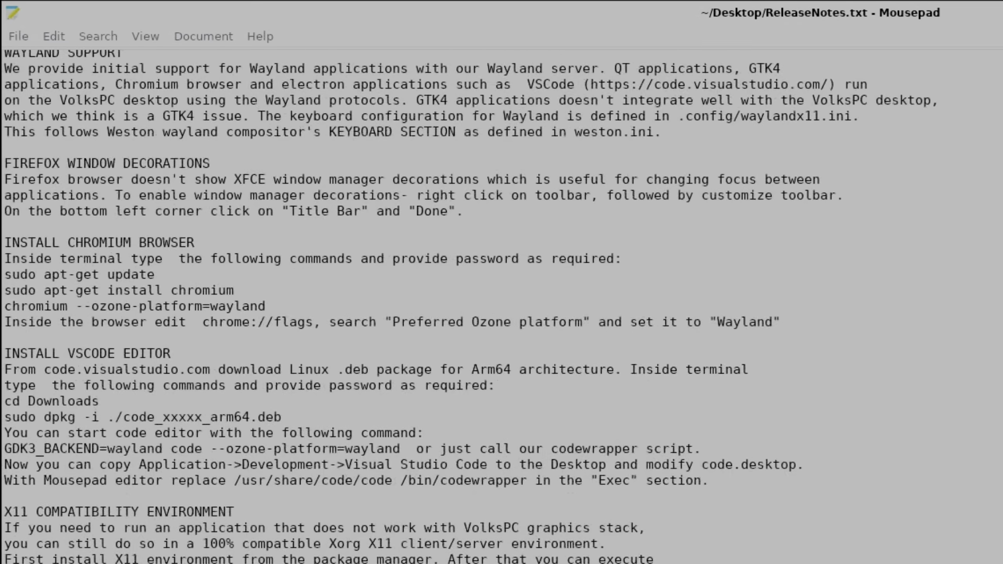
scroll(501, 304, "up", 13)
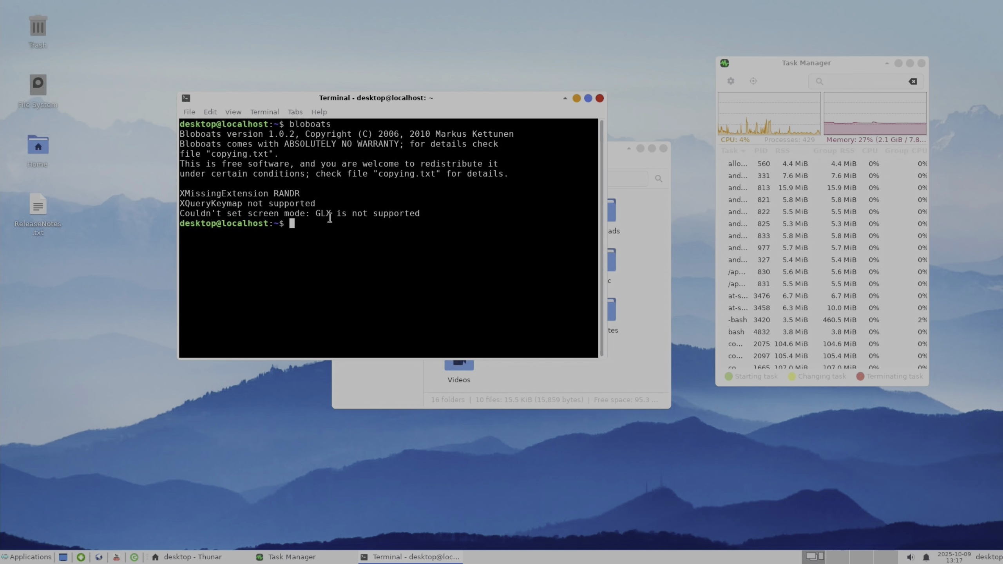
Install the psensor package with apt in the terminal, authenticating with the sudo password, and run psensor.
type("sudo apt install")
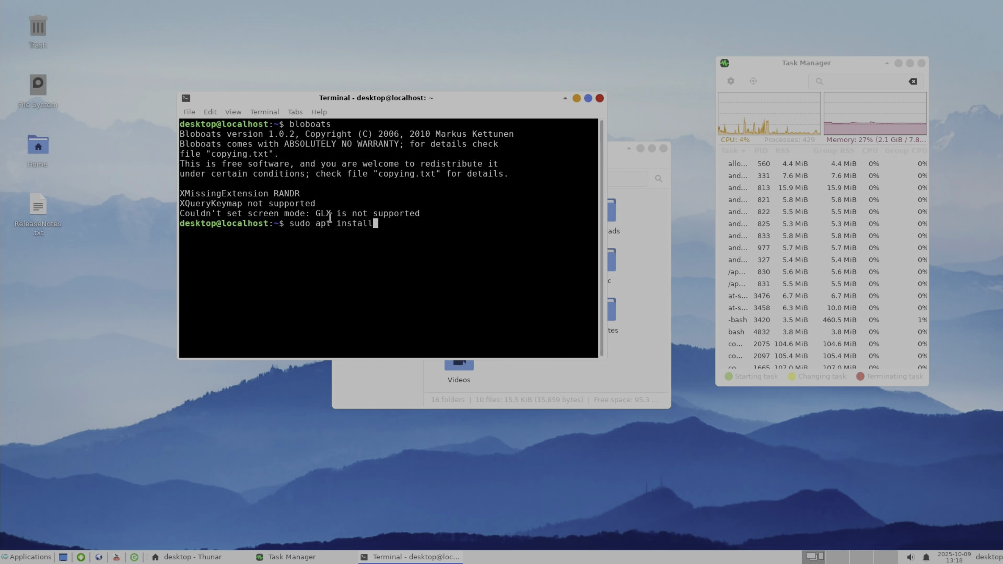
type(" psensor")
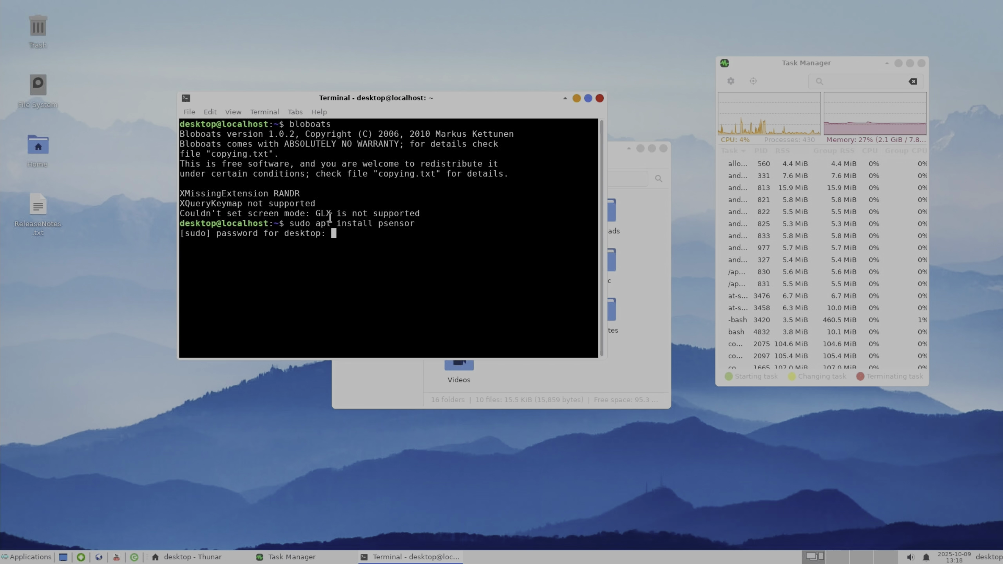
key("Return")
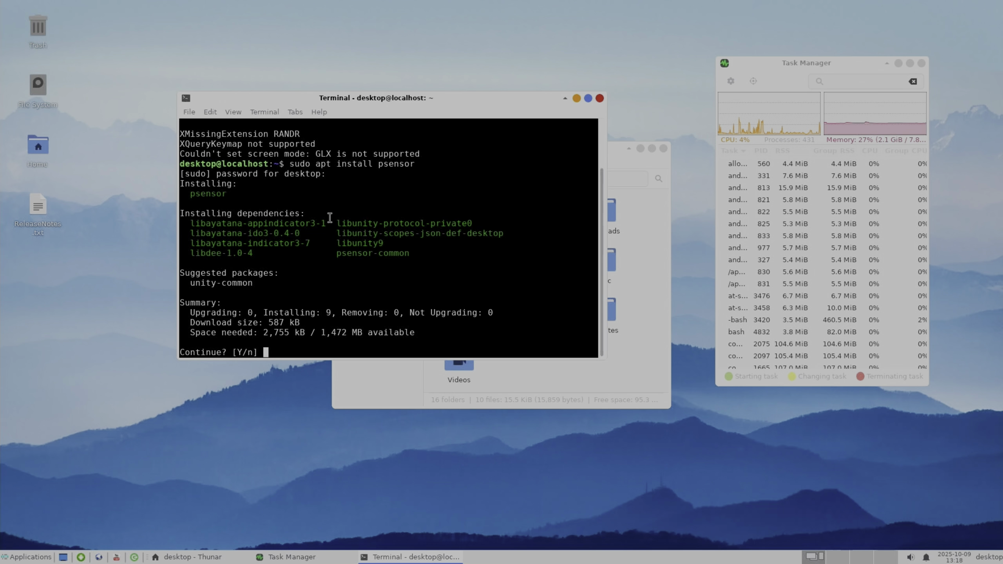
key("Return")
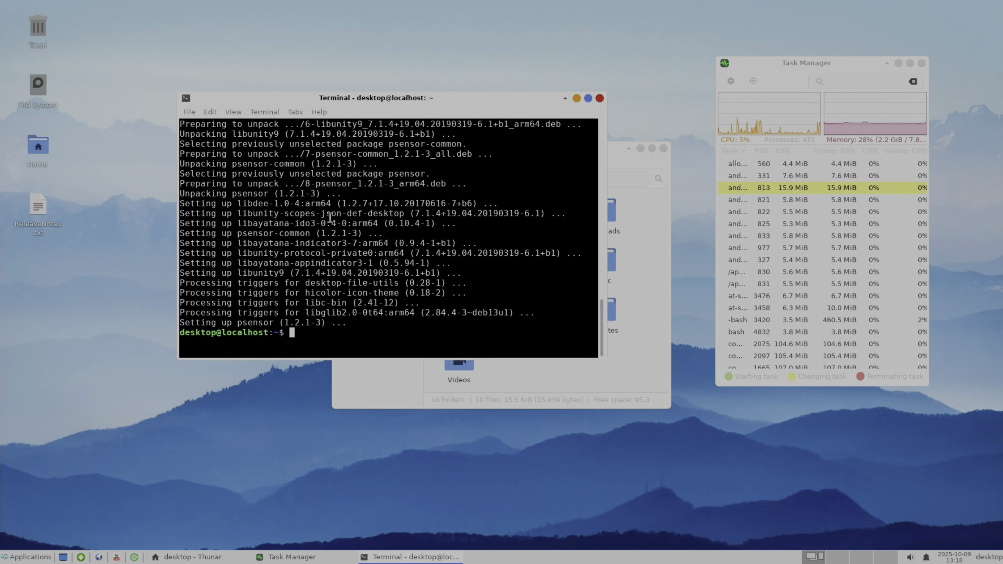
type("psensor")
key("Return")
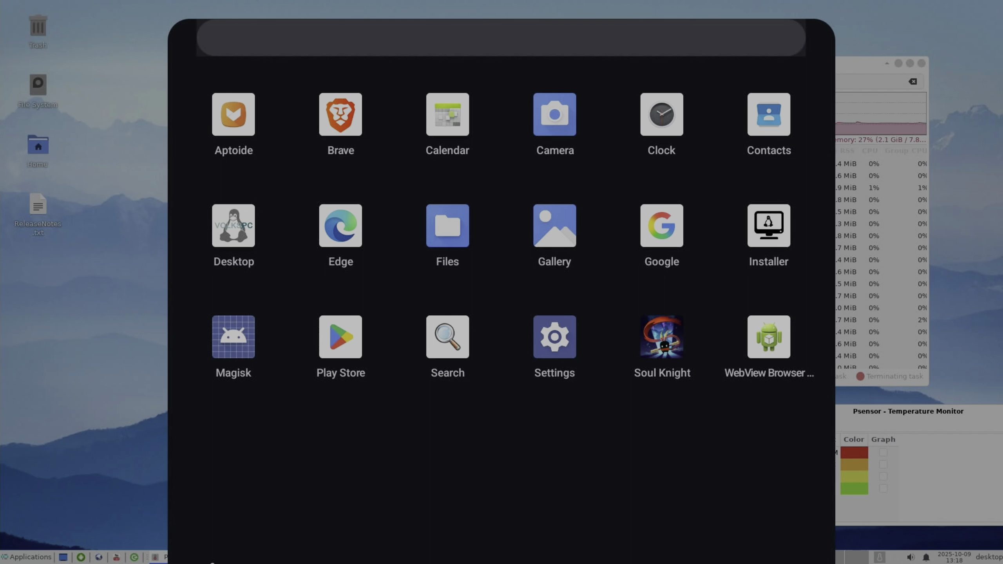
Switch to Android, browse the recent apps, and return to the VolksPC desktop.
key("Escape")
left_click(820, 514)
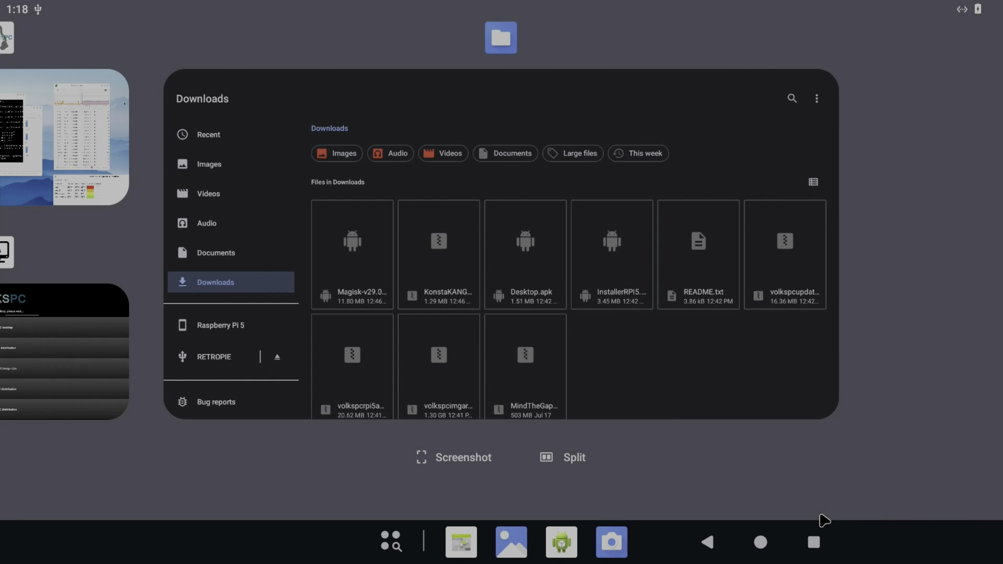
left_click_drag(394, 303, 748, 286)
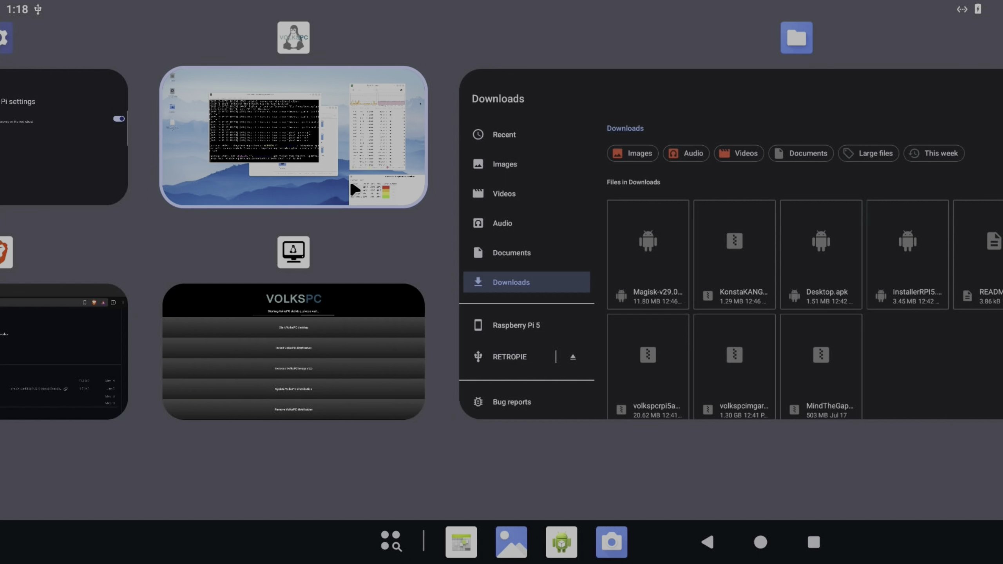
left_click(269, 190)
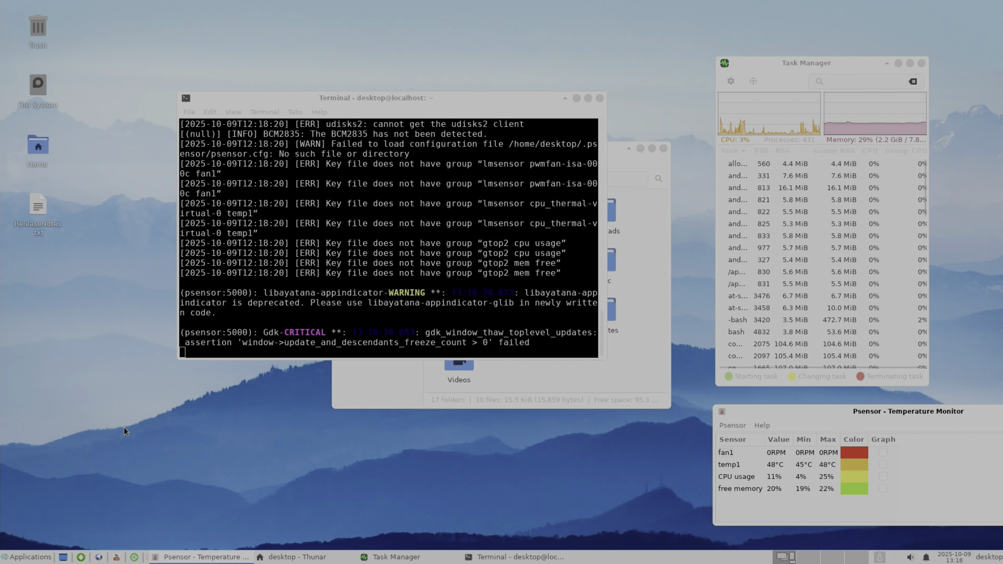
Launch the Youtube shortcut from the Internet applications, and return to the VolksPC desktop through Android's recent apps.
left_click(28, 557)
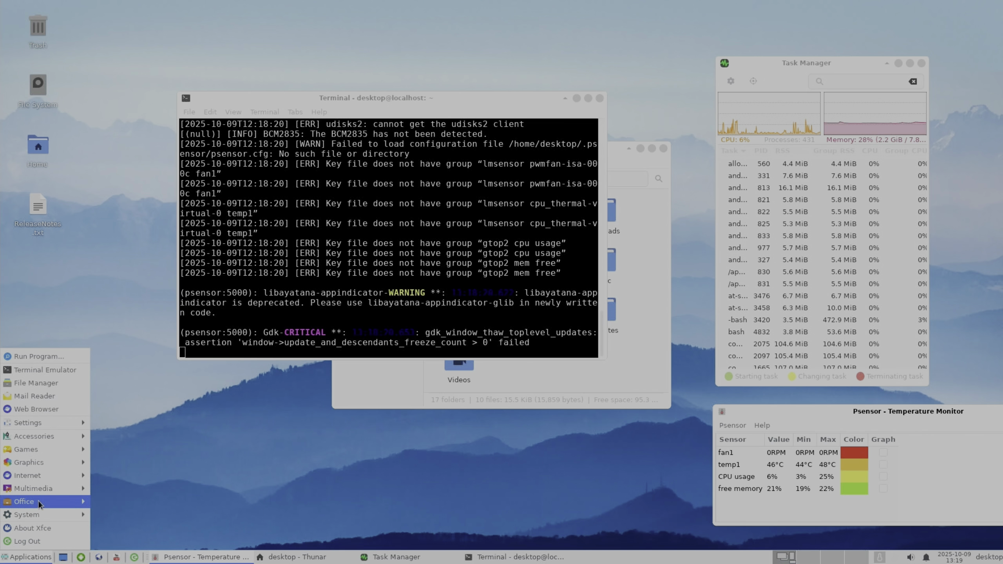
mouse_move(39, 475)
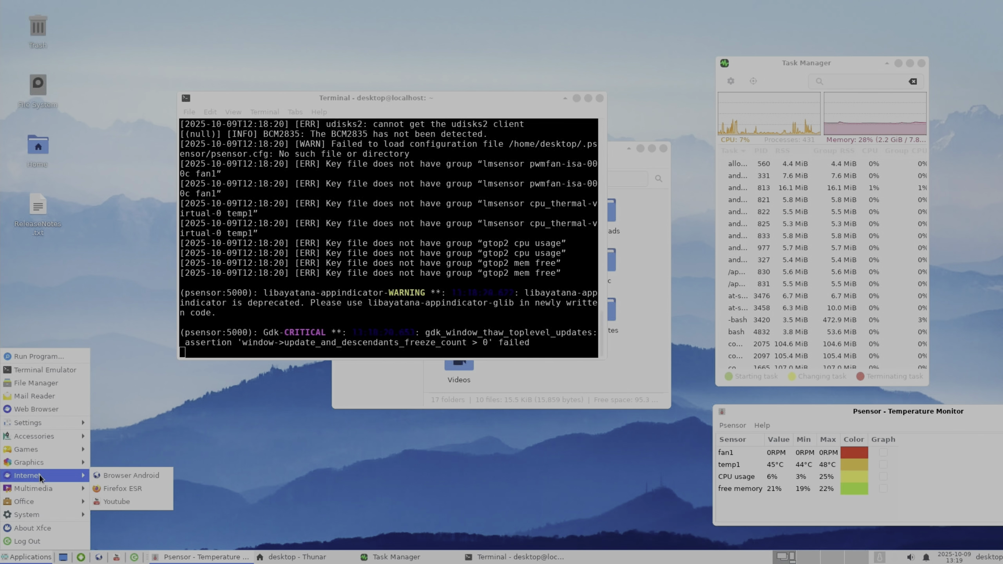
left_click(106, 499)
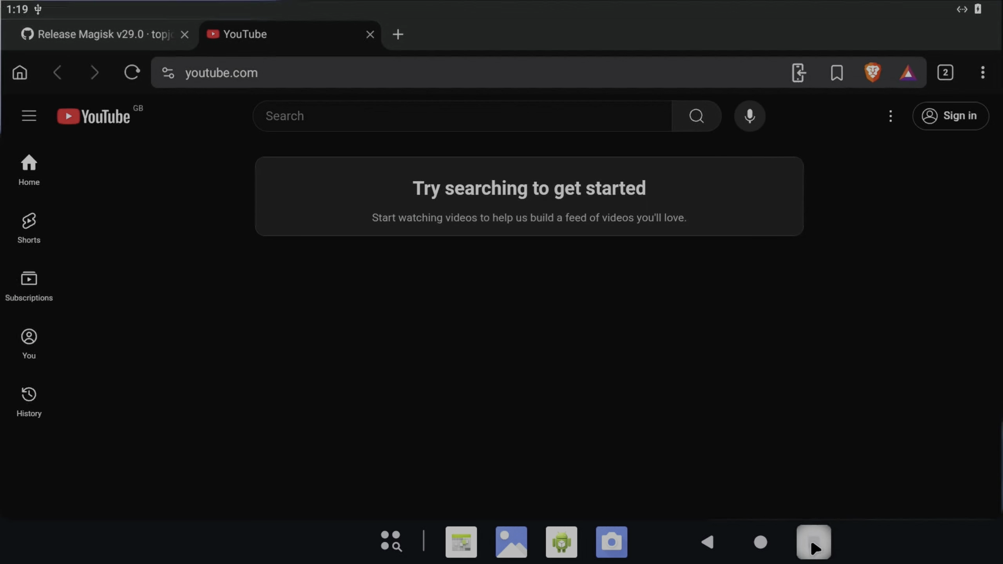
left_click(814, 544)
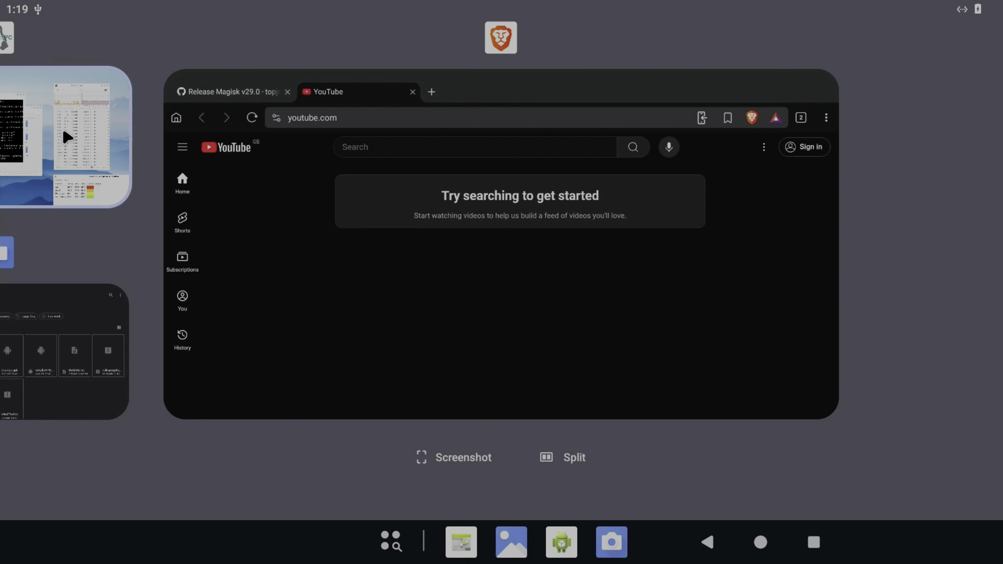
left_click(45, 124)
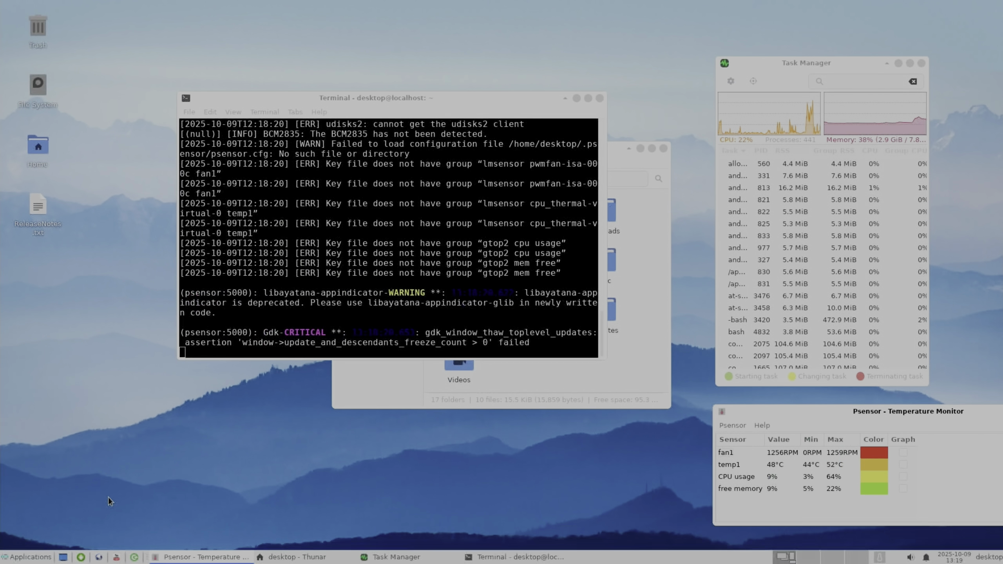
Launch Firefox ESR from the Internet applications and move its window away from the desktop's corner.
left_click(22, 557)
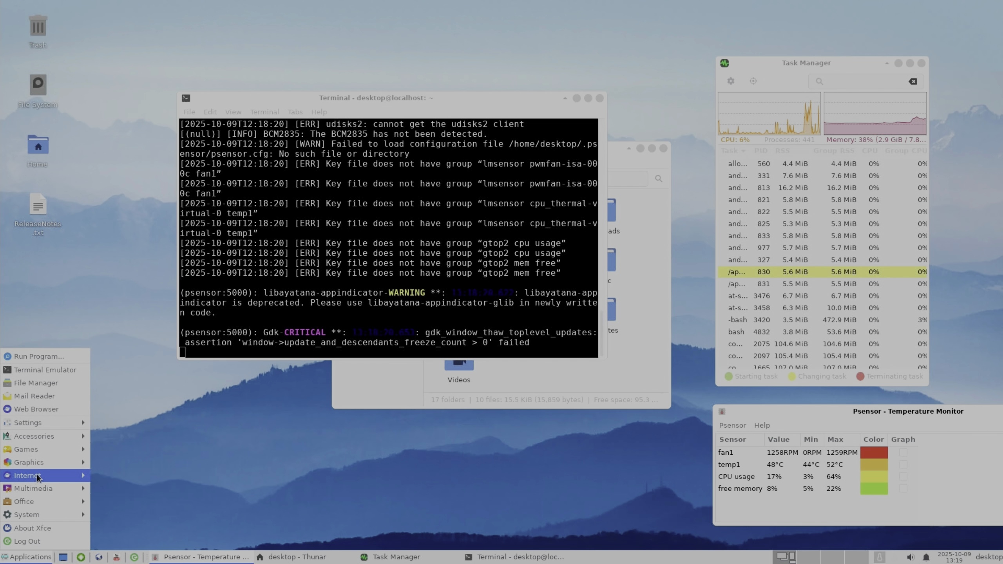
mouse_move(59, 475)
left_click(115, 488)
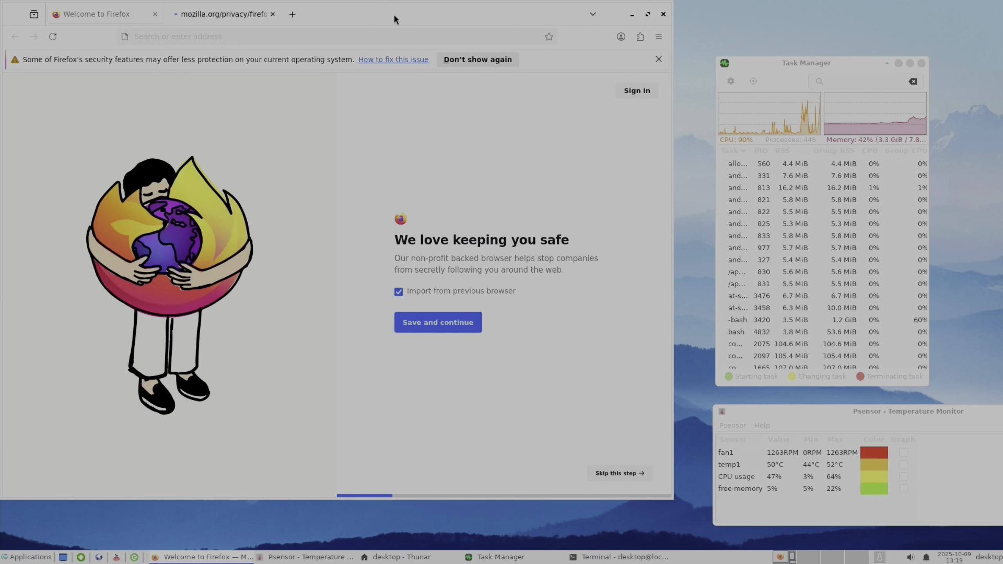
left_click_drag(409, 19, 461, 36)
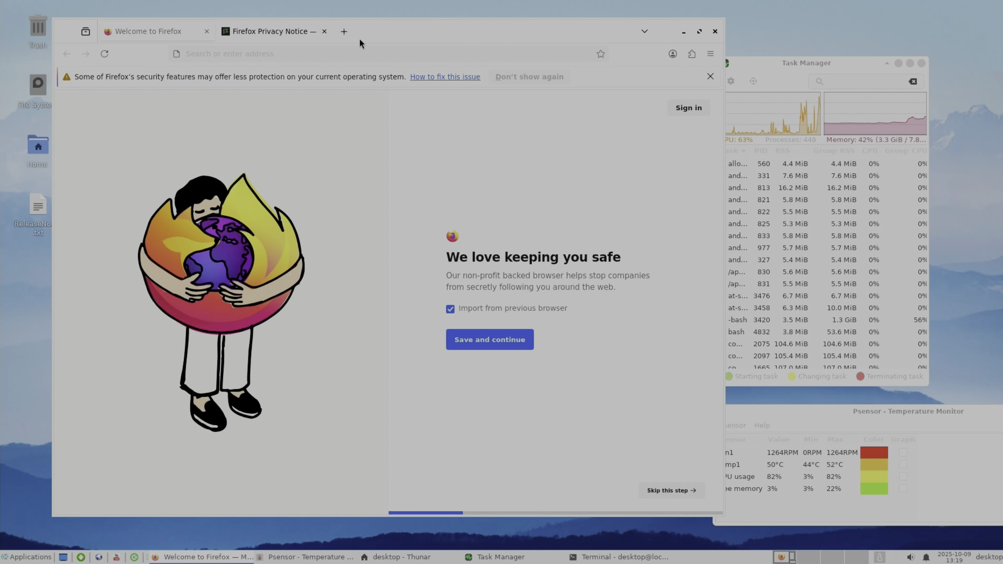
Close the Firefox Privacy Notice tab and open YouTube in a maximized browser window.
left_click(324, 31)
left_click(219, 97)
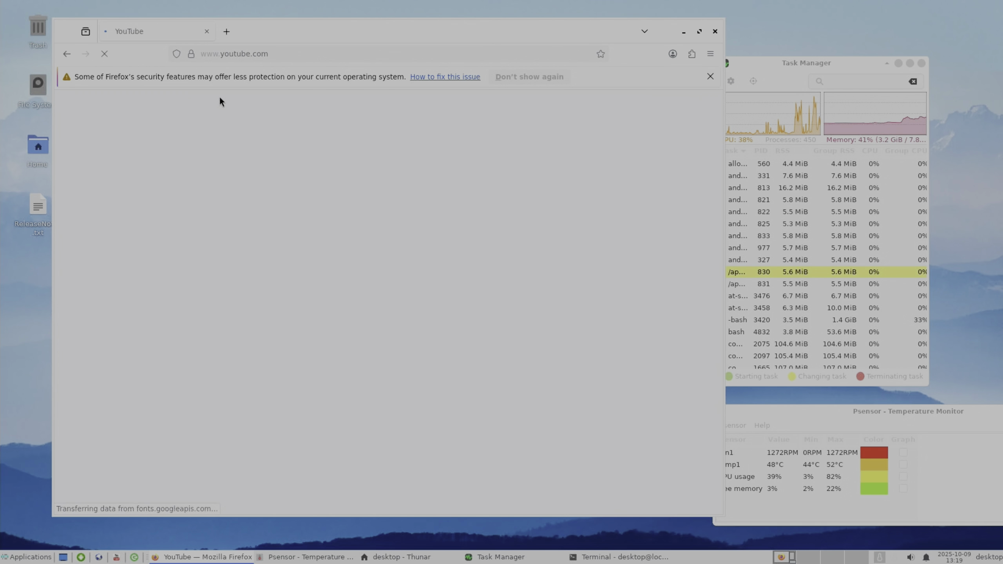
left_click(699, 32)
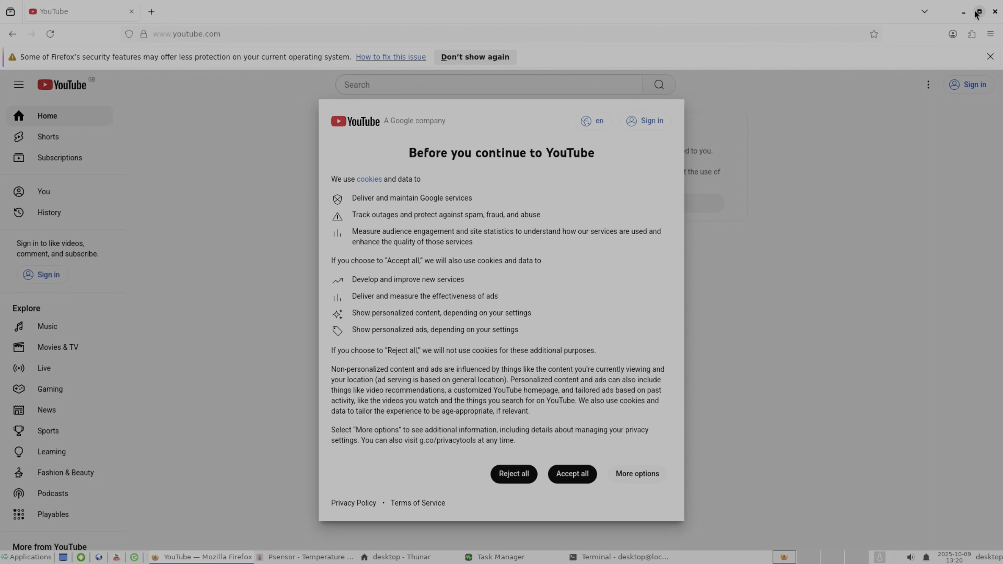
Search YouTube for "leepspvideo 4k hdr" and play "4K UHD HDR High Quality Demo Clips. Sport, Nature, People.", skipping the advert.
left_click(395, 88)
type("le")
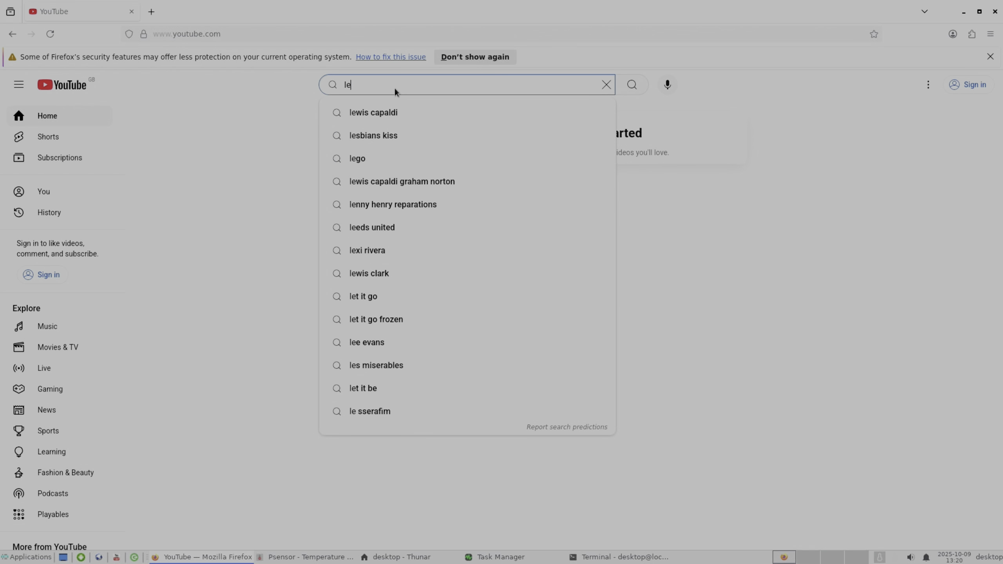
type("epspvideo ")
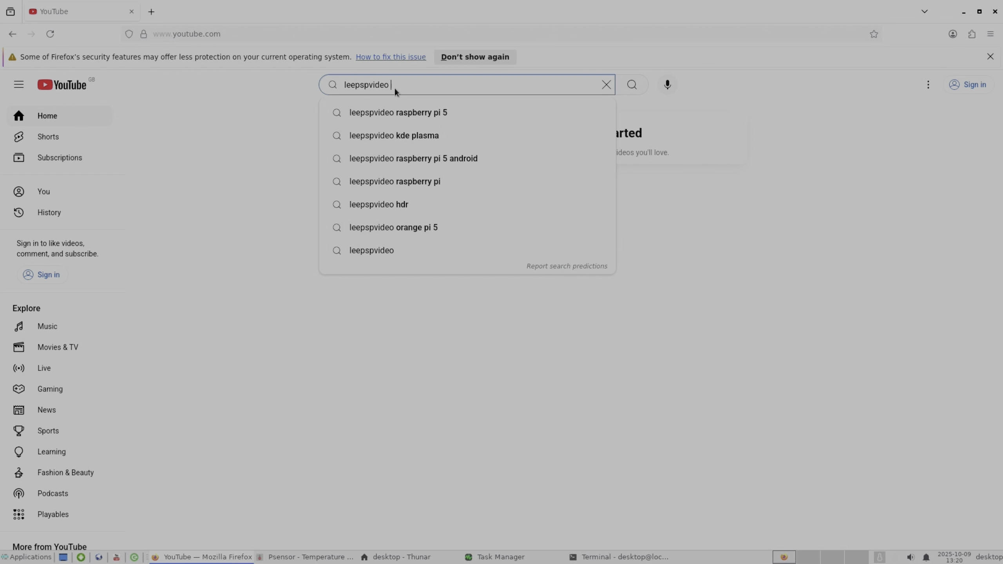
type("4k hdr")
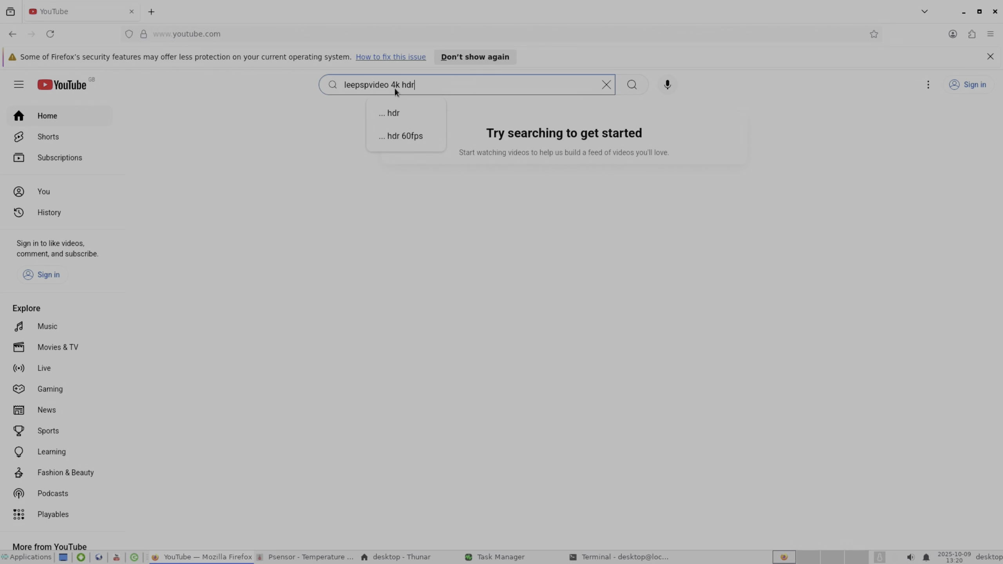
key("Return")
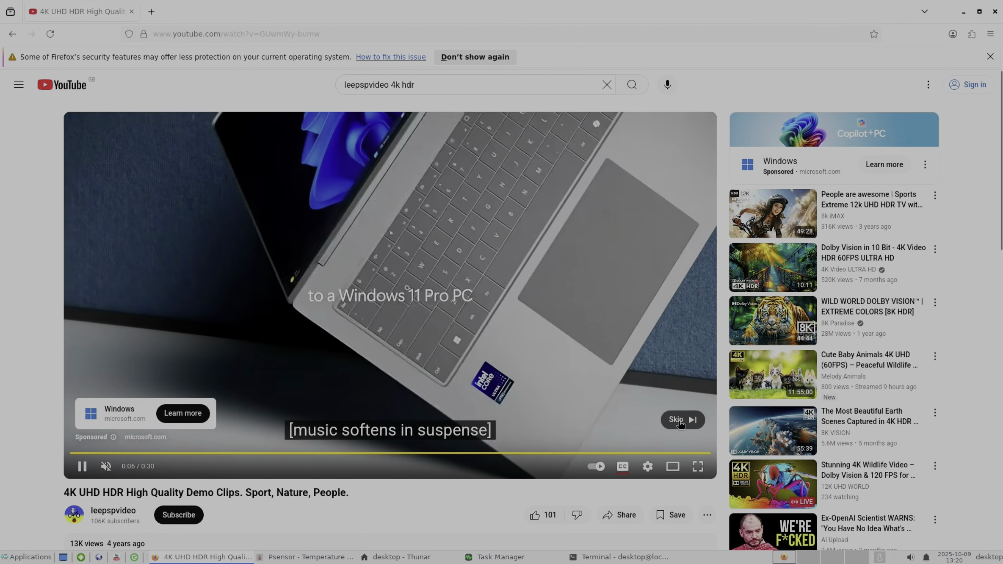
left_click(678, 420)
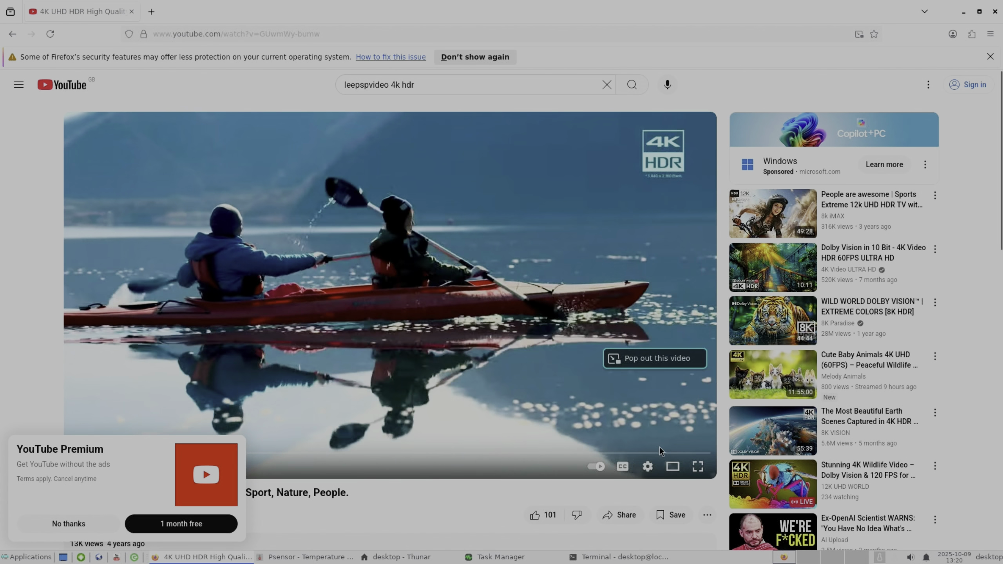
Set the video quality to 2160p 4K and play the clip in full screen.
left_click(647, 466)
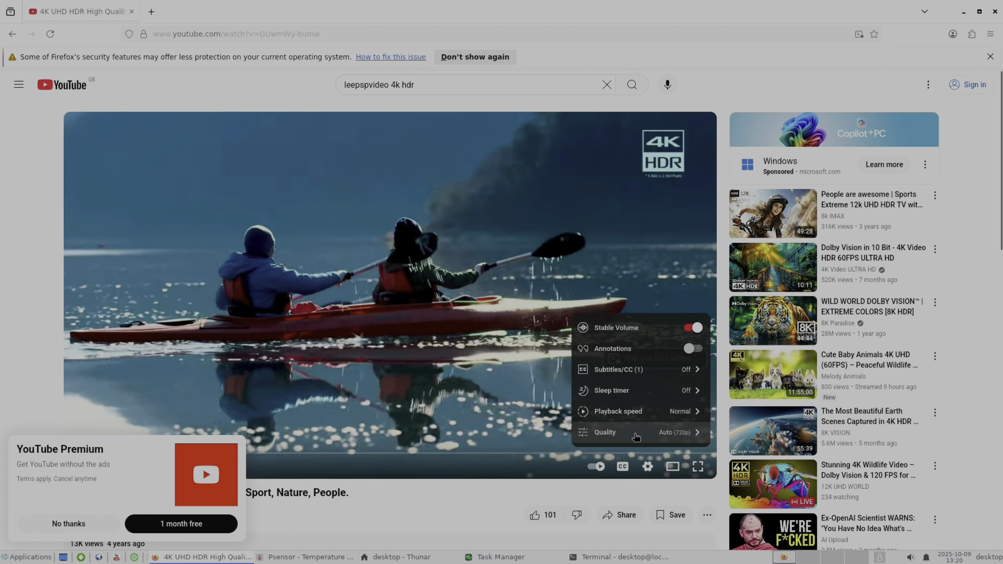
left_click(636, 435)
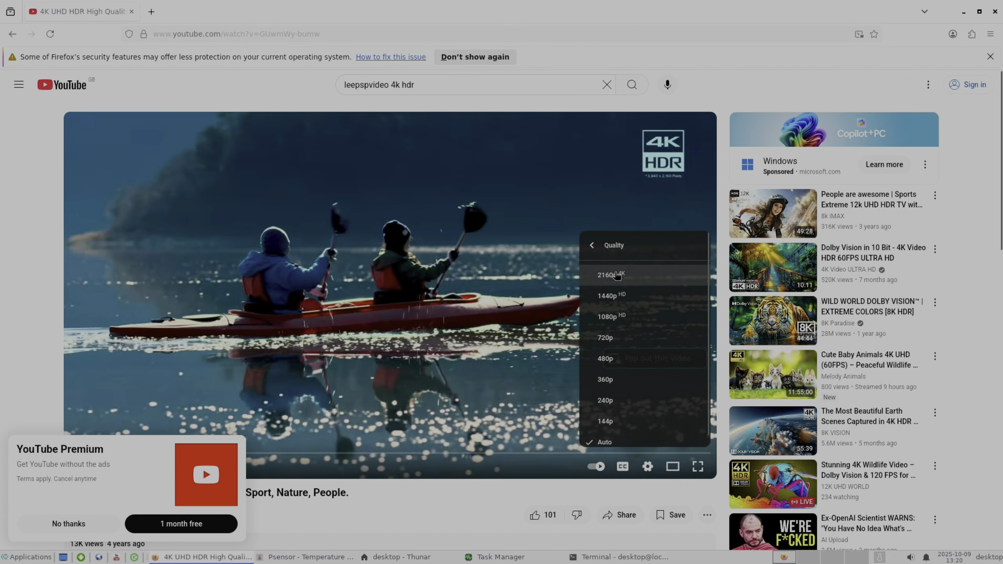
left_click(618, 271)
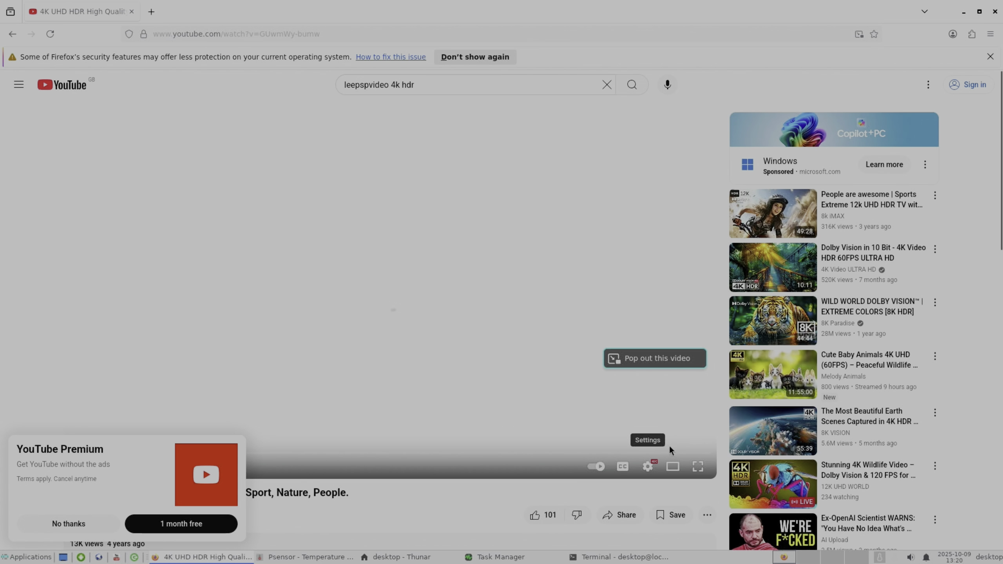
left_click(697, 466)
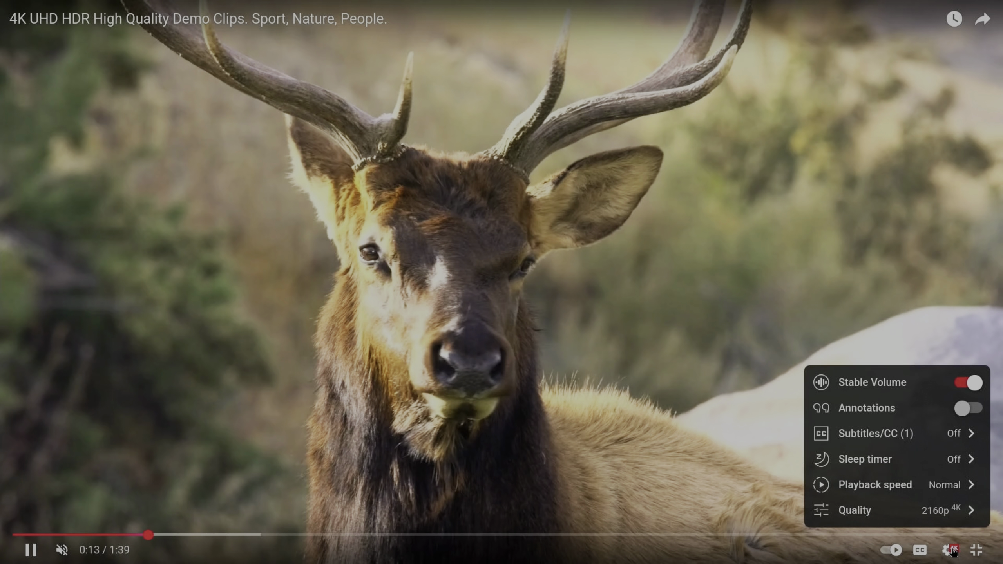
Set the video quality to 1080p, and exit full screen with the clip paused.
left_click(938, 513)
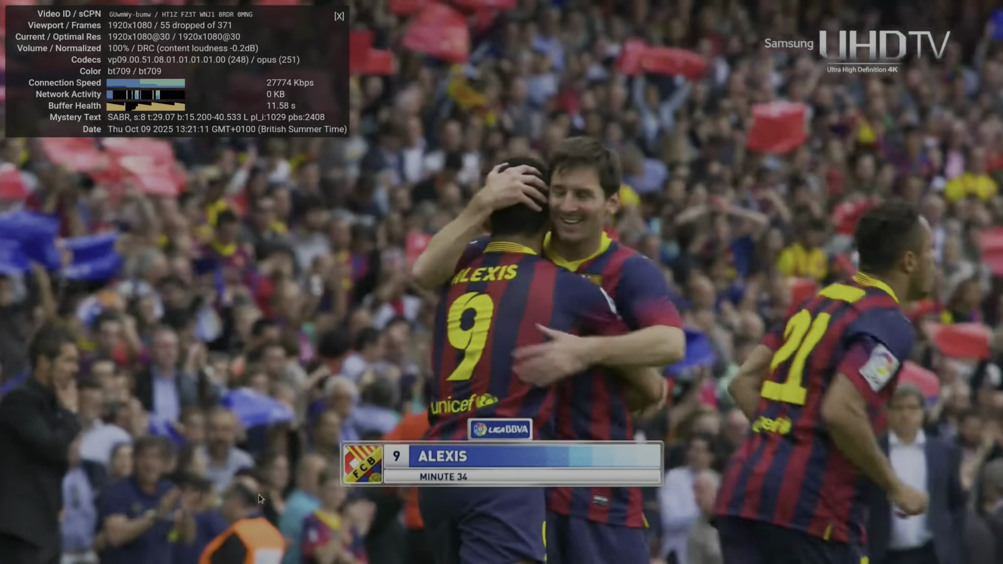
key("Escape")
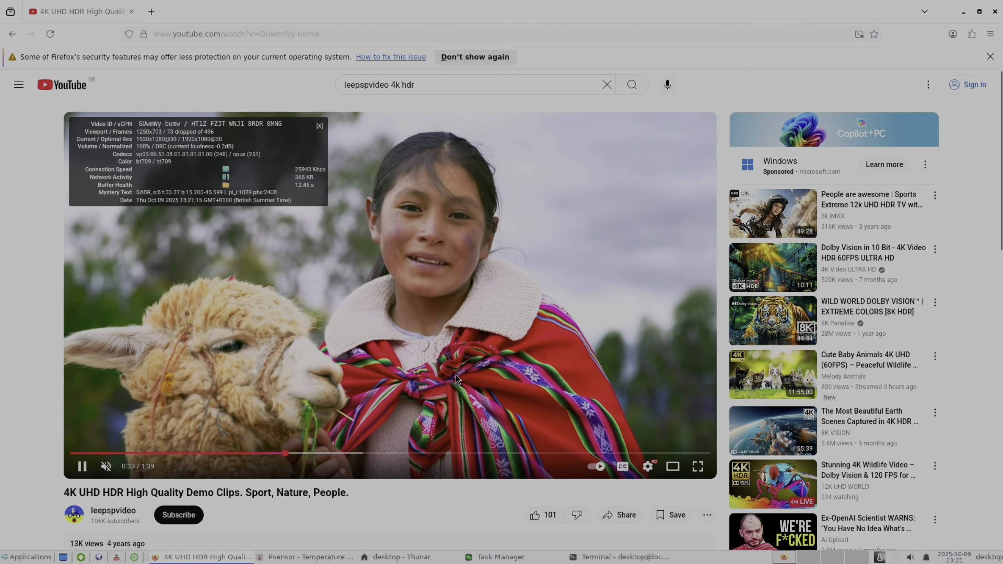
left_click(456, 378)
Search the web for "bbc sport", accepting all of Google's cookies, and open and skim the BBC Sport home page.
left_click(278, 35)
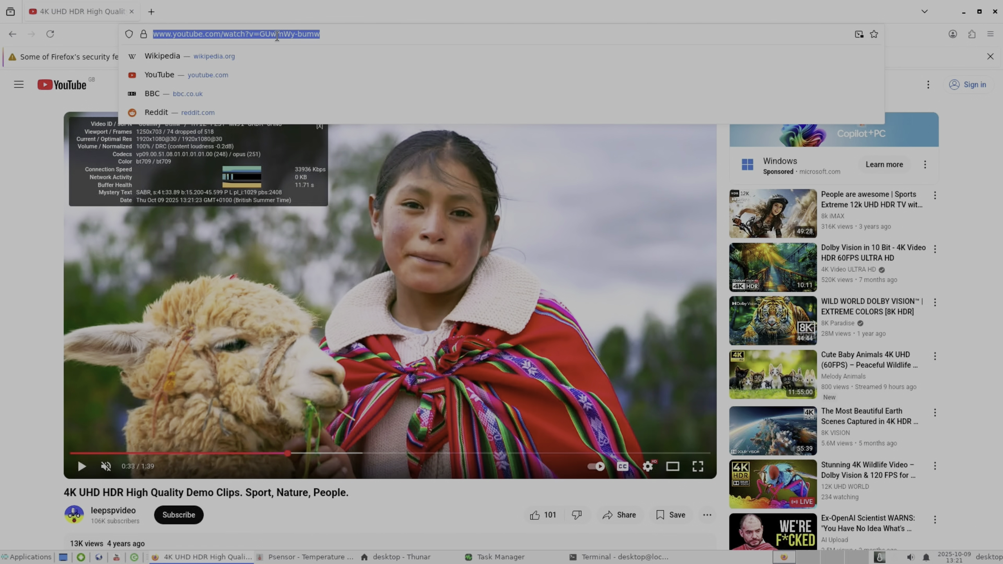
type("bbc sport")
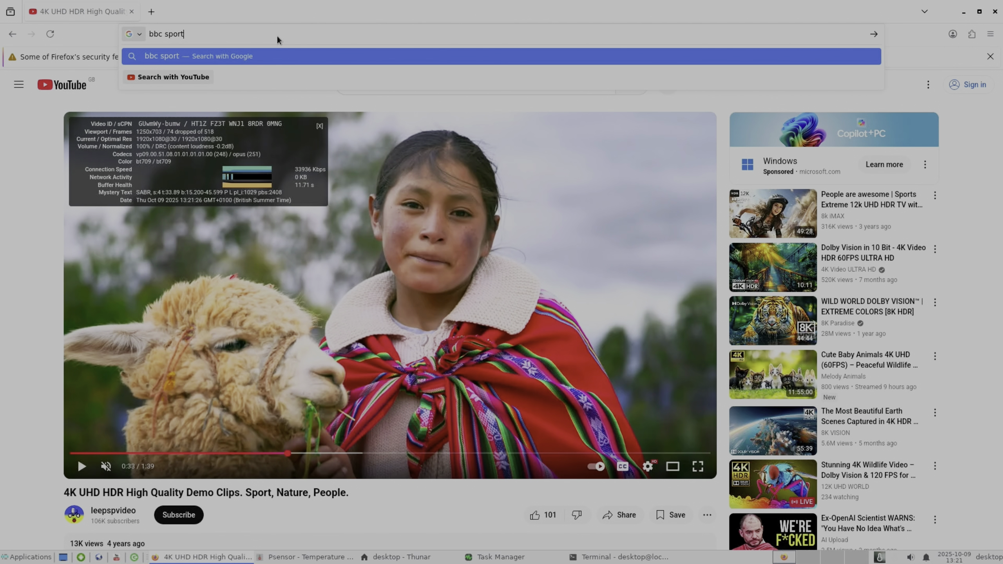
key("Return")
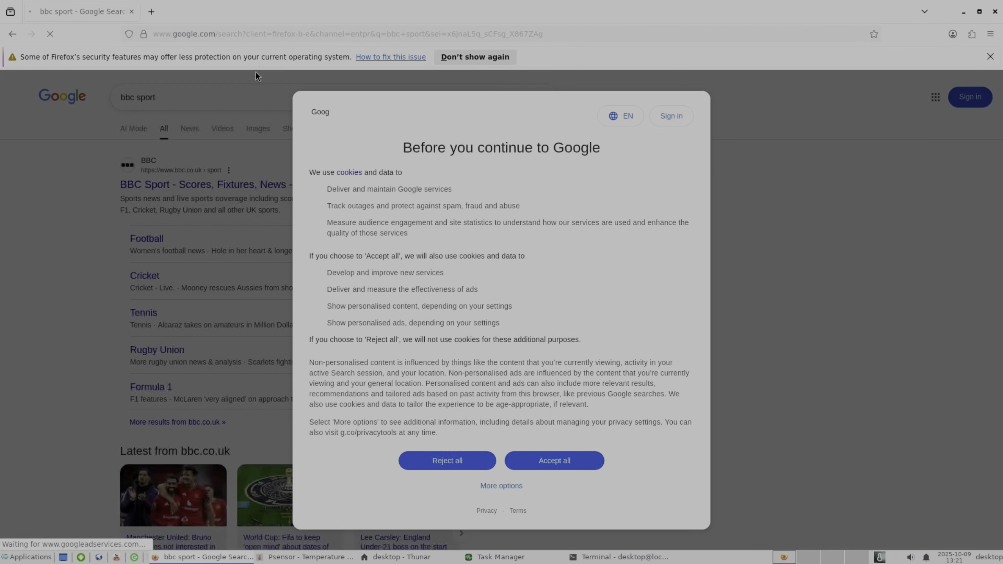
left_click(555, 460)
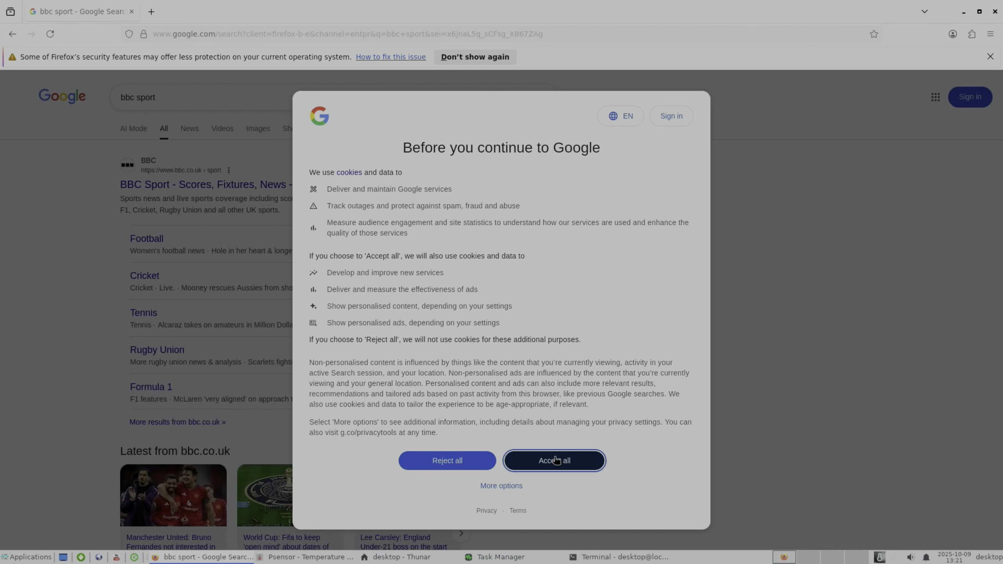
left_click(286, 185)
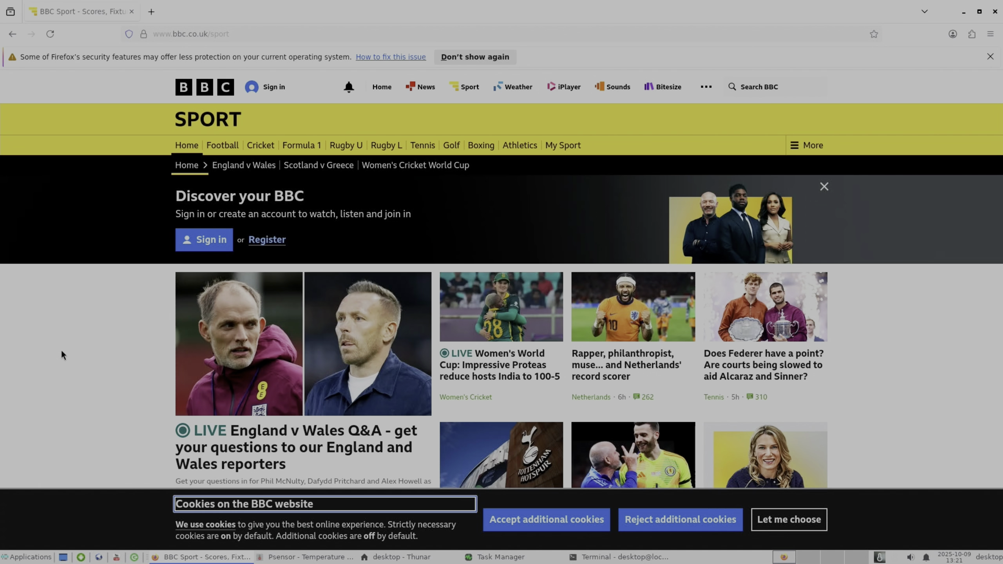
scroll(62, 350, "down", 10)
scroll(61, 349, "up", 4)
scroll(61, 349, "up", 10)
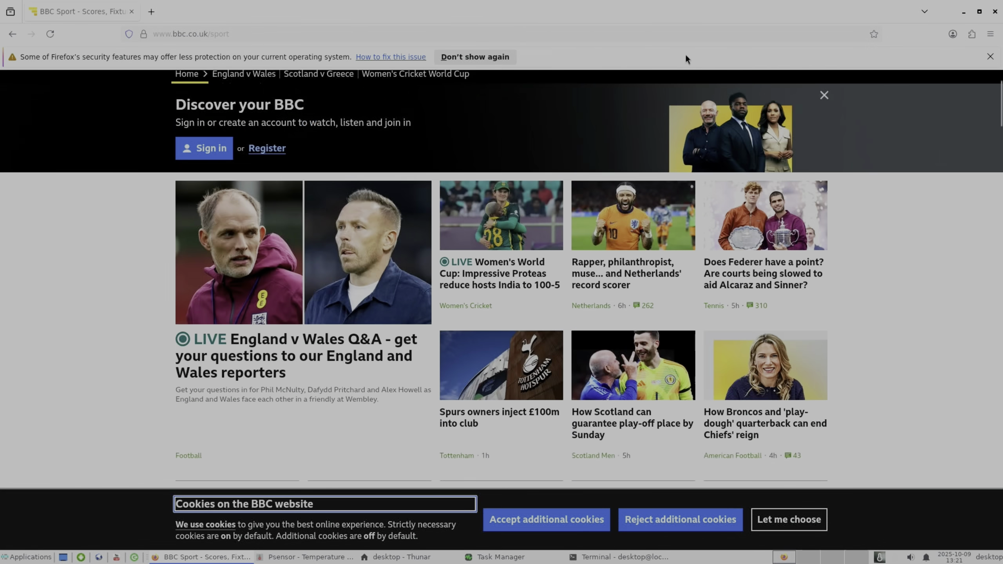
Search the web for "volkspc" and open the official VOLKSPC OS website.
left_click(293, 28)
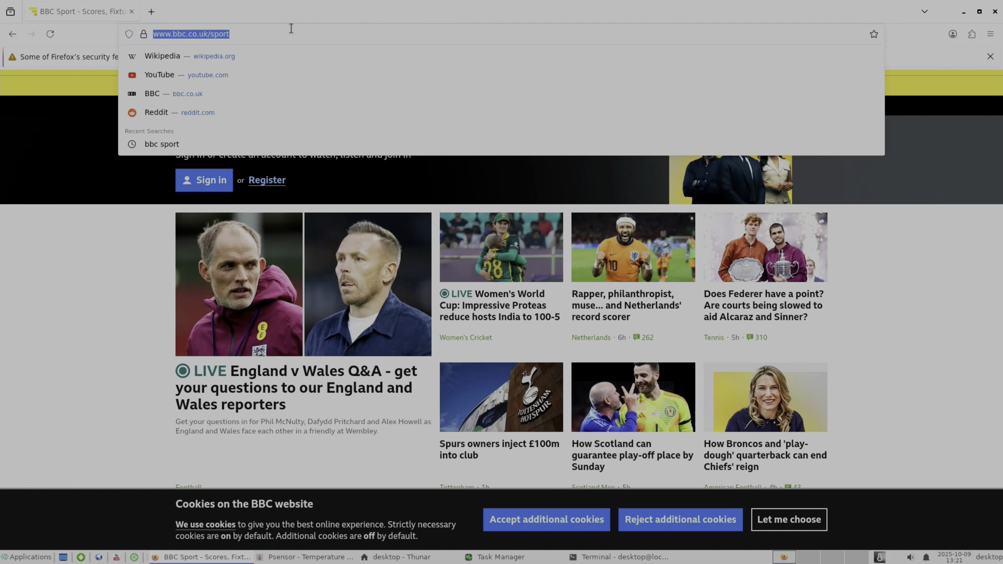
type("volk")
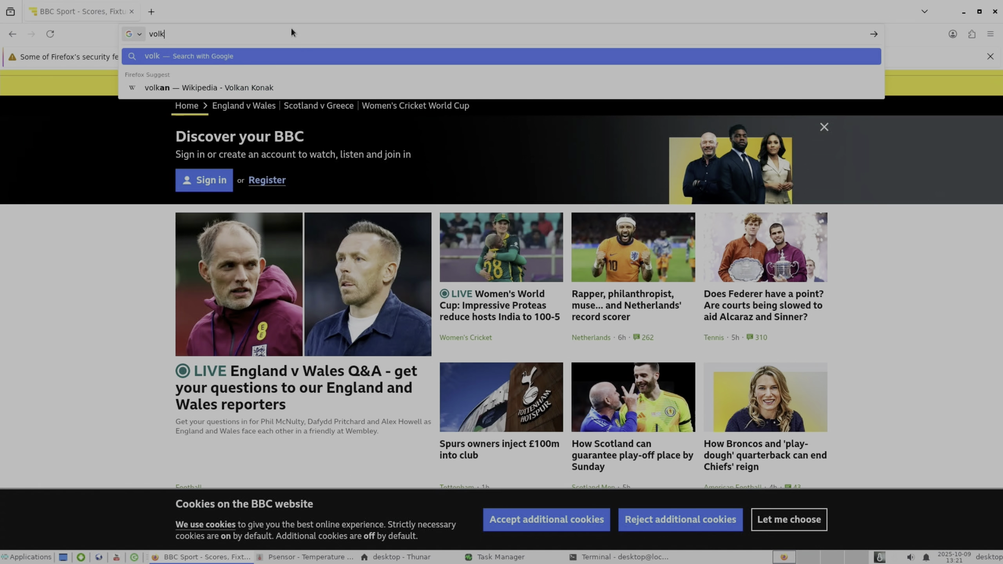
type("spc")
key("Return")
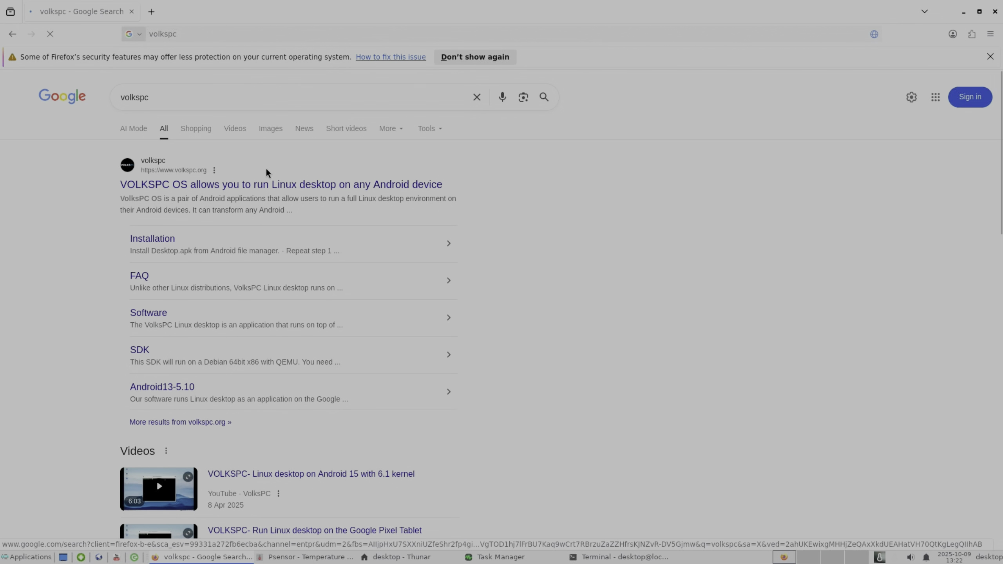
left_click(258, 184)
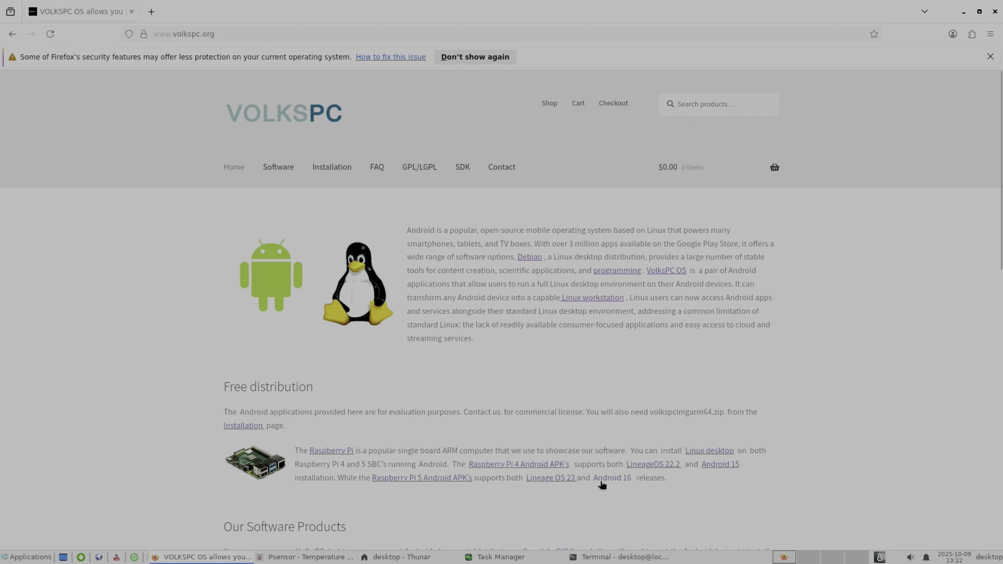
Open the VolksPC site's Installation page and read through the installation, uninstall and upgrade instructions.
left_click(347, 168)
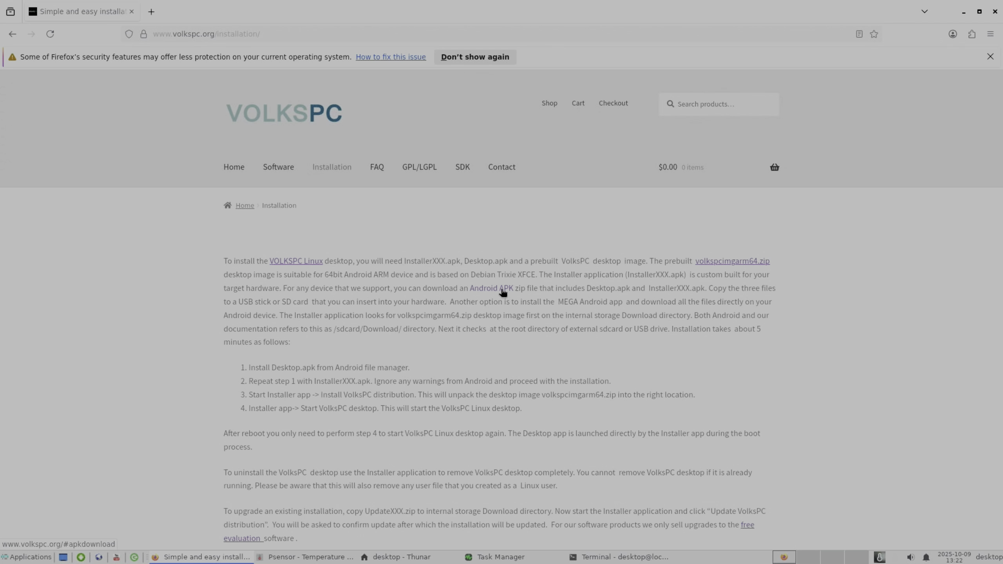
scroll(503, 291, "down", 5)
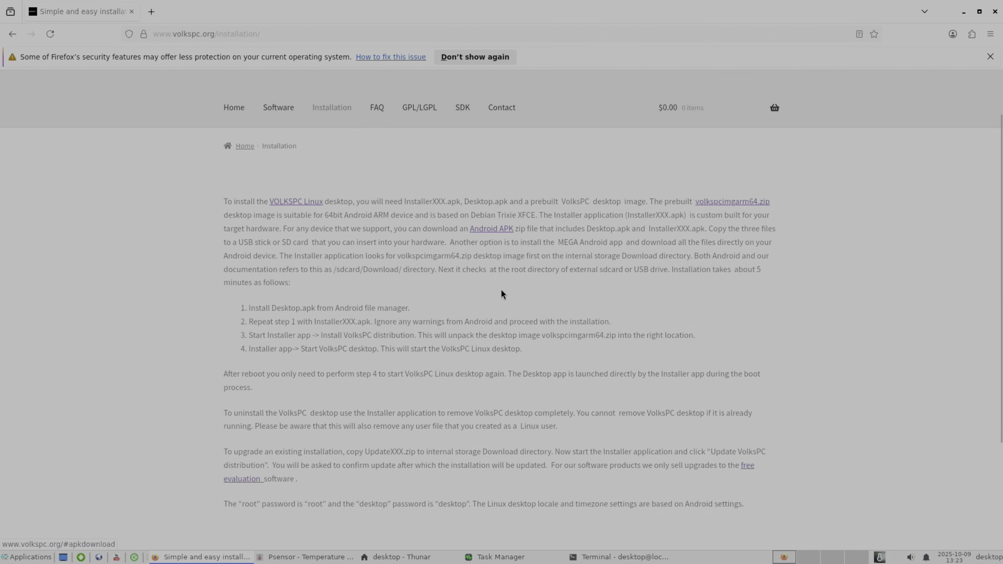
scroll(500, 288, "down", 1)
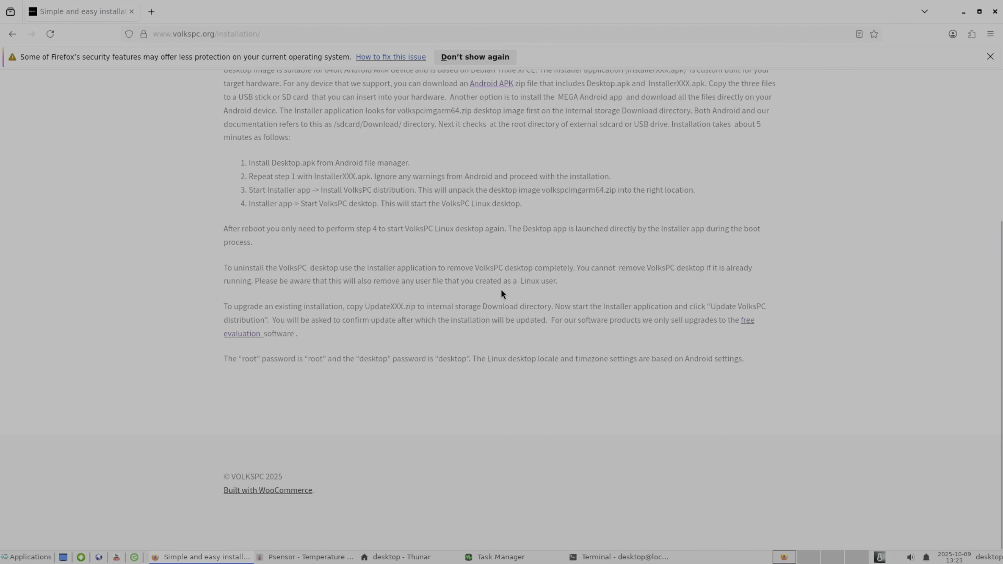
scroll(502, 291, "up", 6)
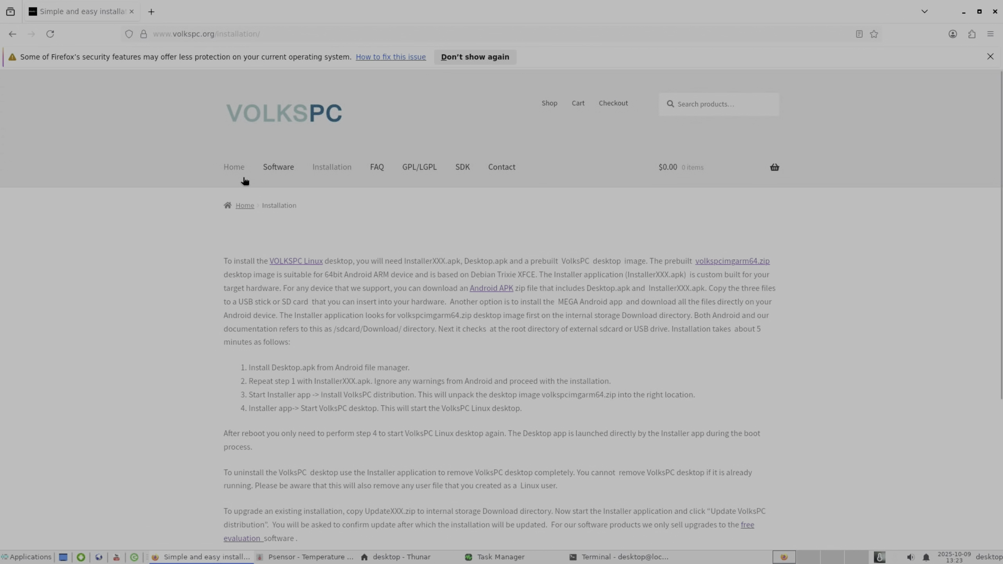
Return to the VolksPC home page and review its Free distribution and Our Software Products sections.
left_click(240, 174)
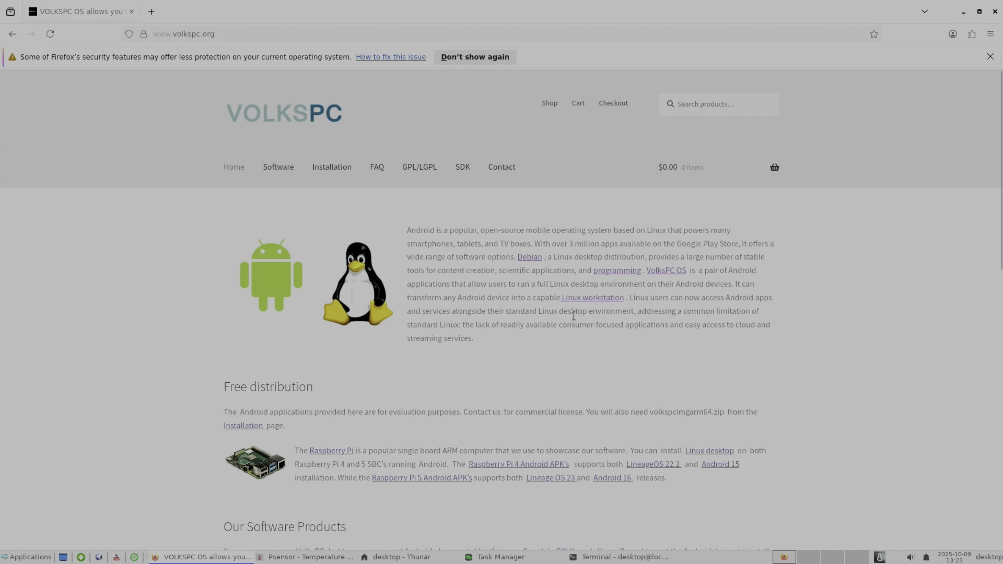
scroll(588, 325, "down", 5)
scroll(587, 325, "down", 1)
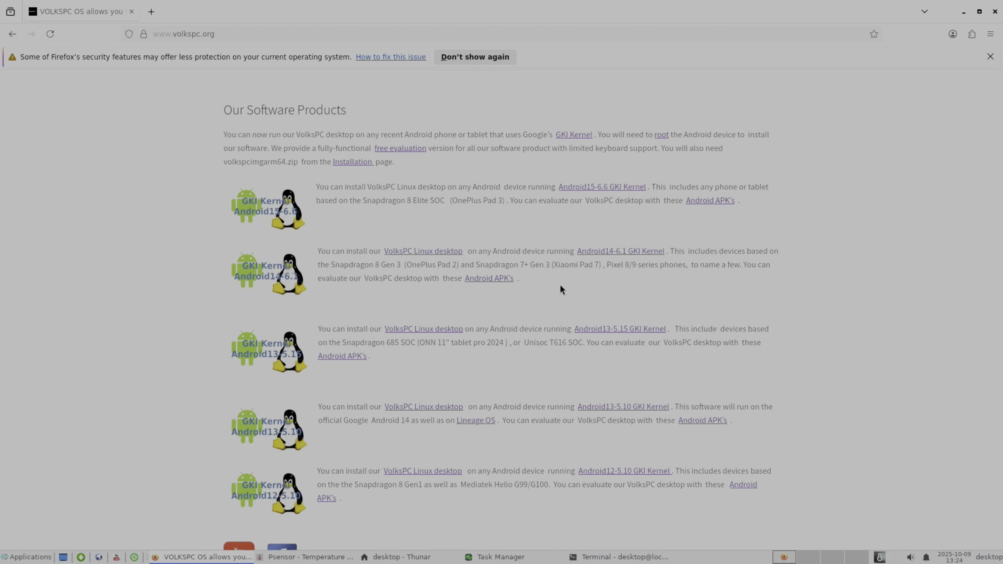
scroll(557, 282, "down", 3)
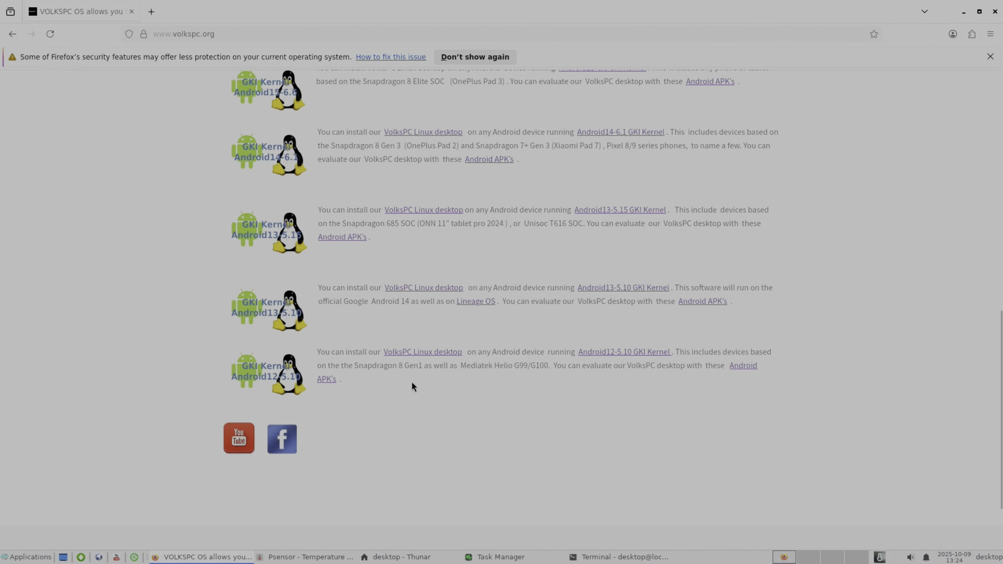
Switch to the Brave browser in Android and go back through the Magisk tab's history to the VolksPC download page.
key("Home")
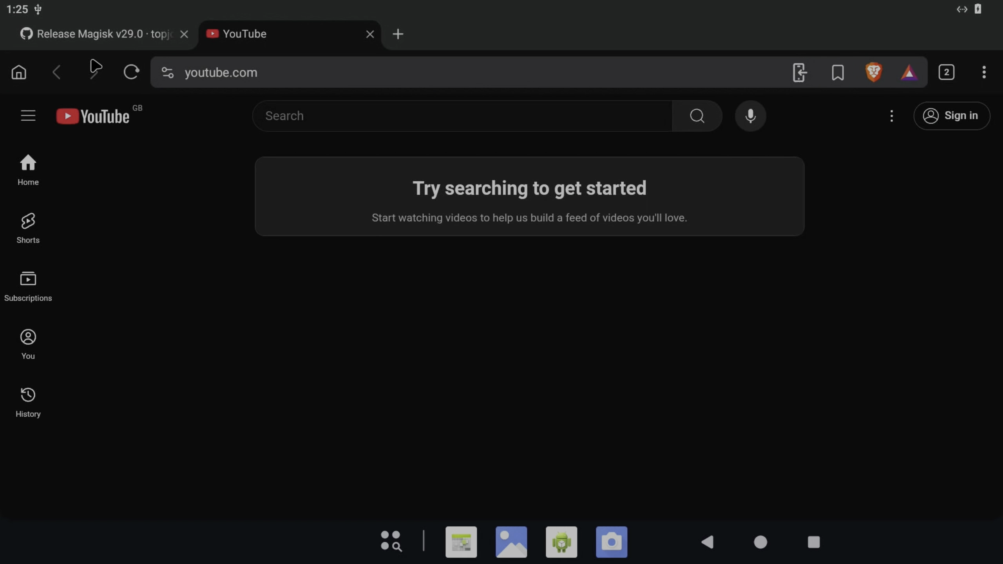
left_click(79, 40)
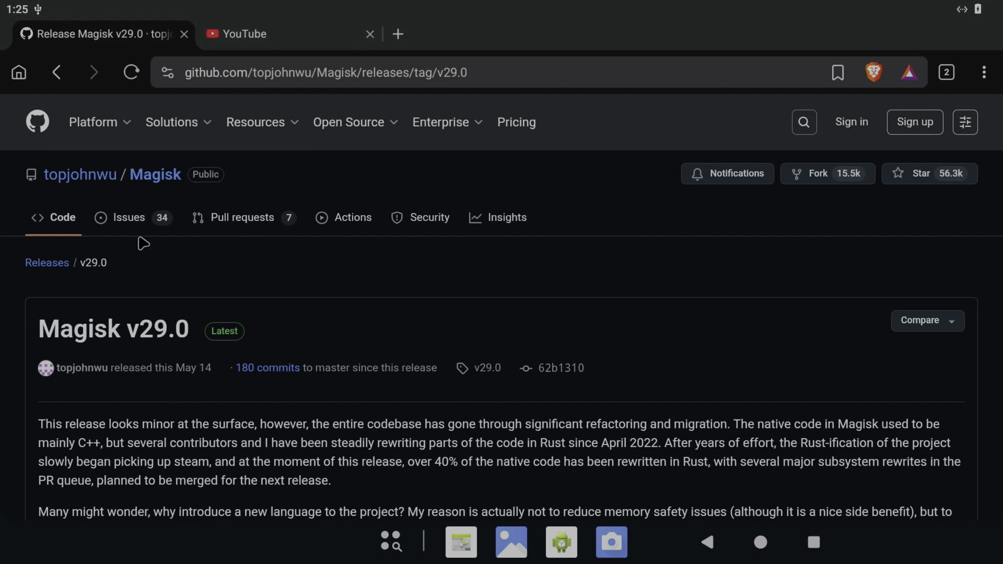
left_click(55, 73)
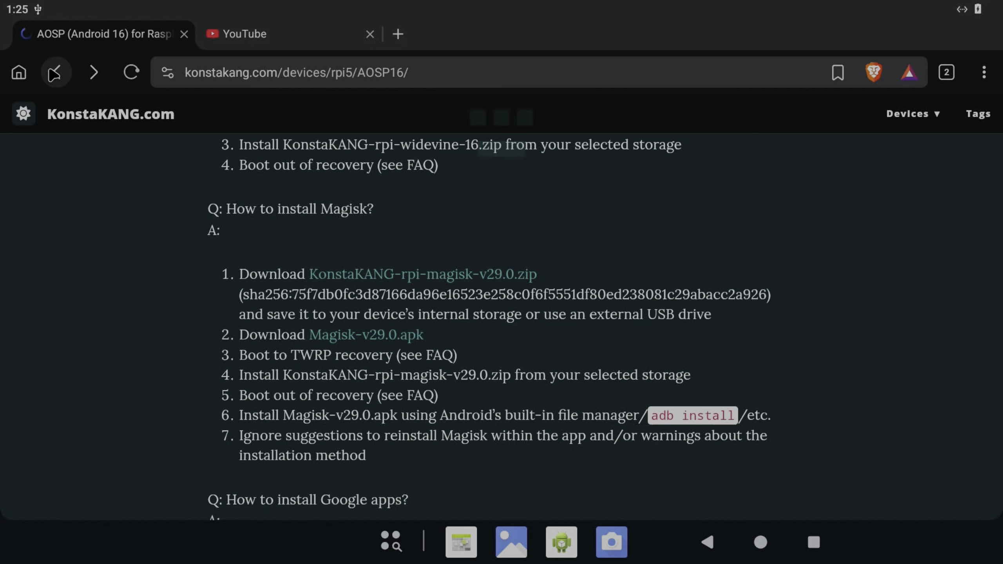
left_click(55, 72)
left_click(54, 73)
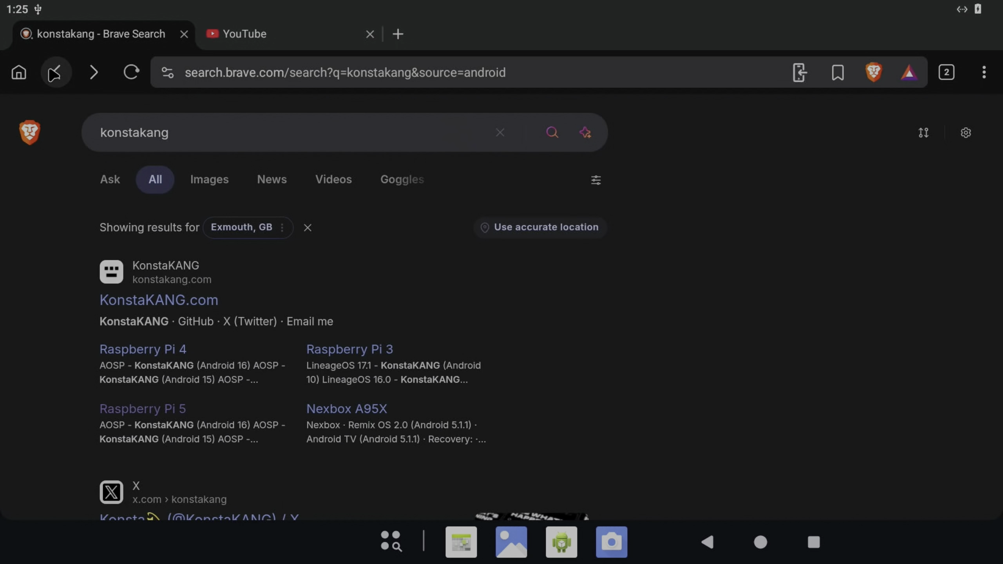
left_click(54, 73)
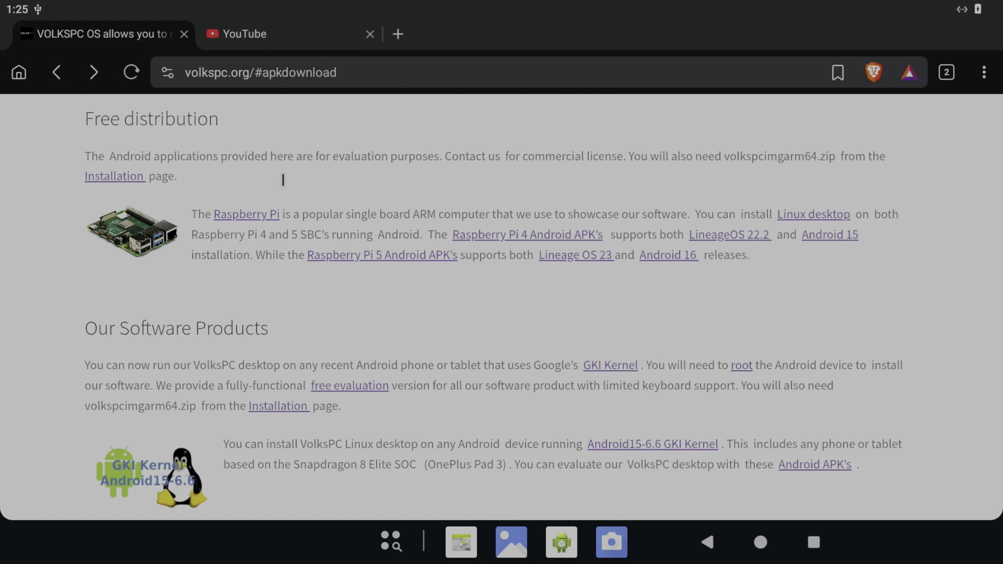
Open the VolksPC Installation page and follow its volkspcimgarm64.zip link to the MEGA download page.
scroll(436, 239, "up", 10)
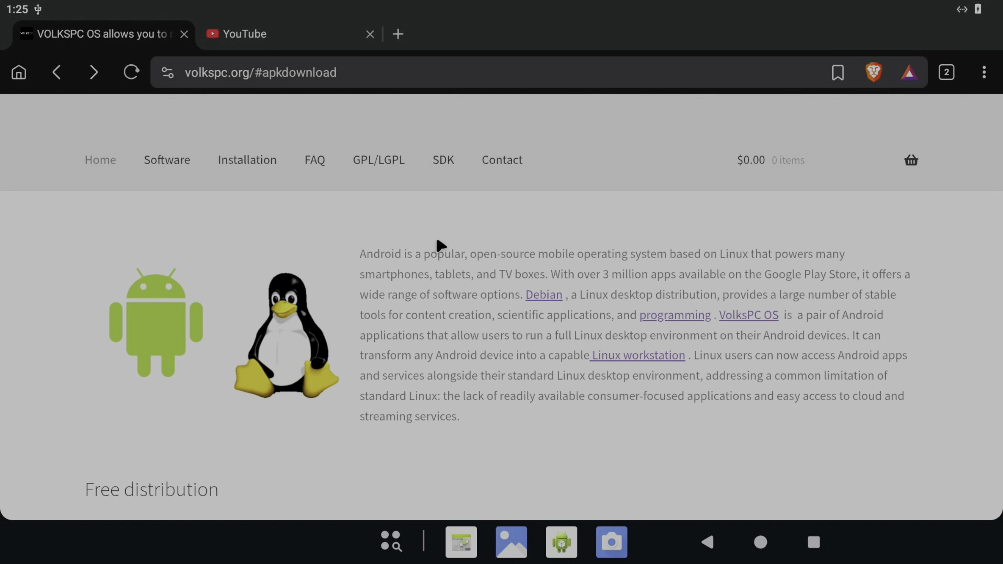
left_click(256, 240)
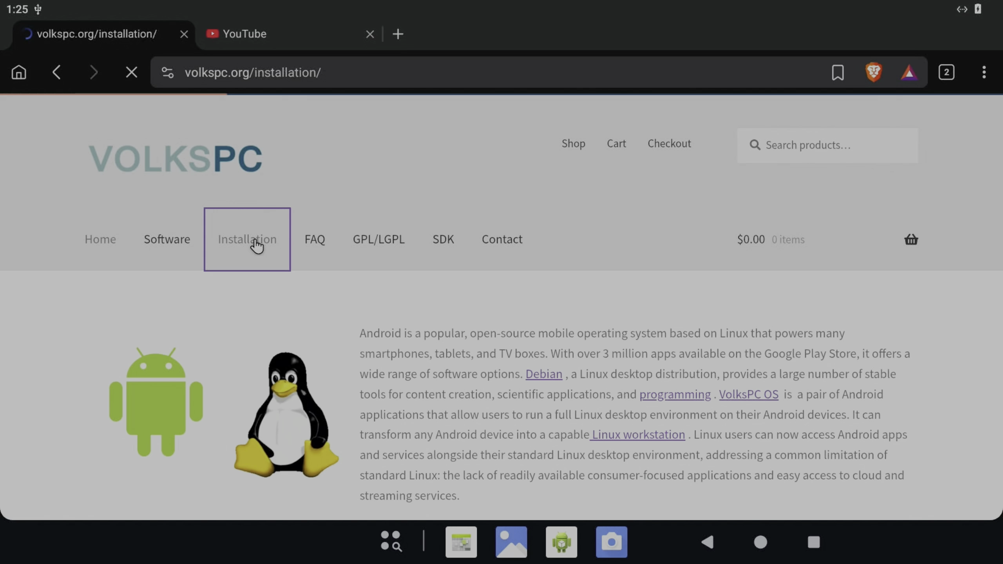
left_click(818, 386)
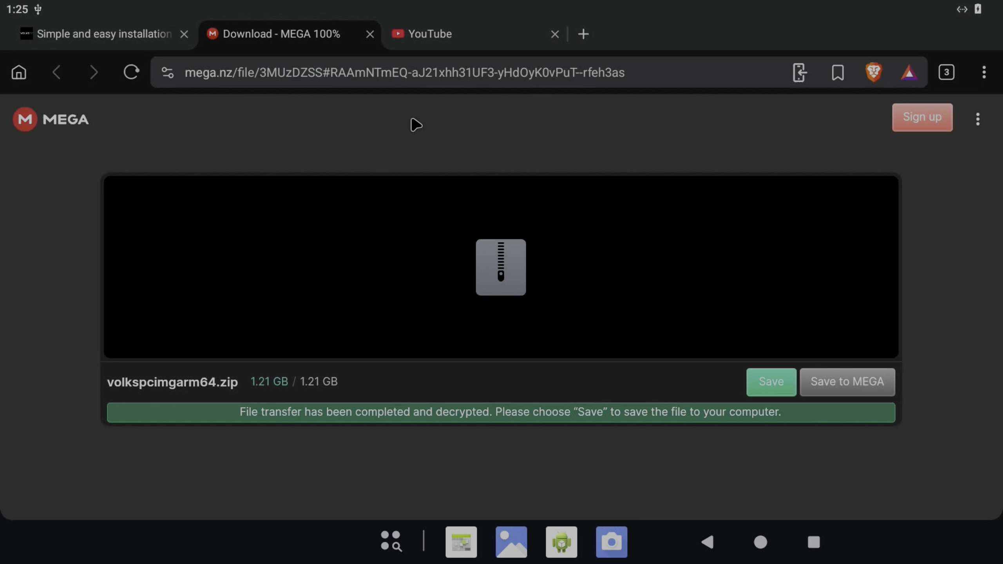
Search for "bbc sport" in the MEGA tab and open the BBC Sport website from the results.
left_click(229, 73)
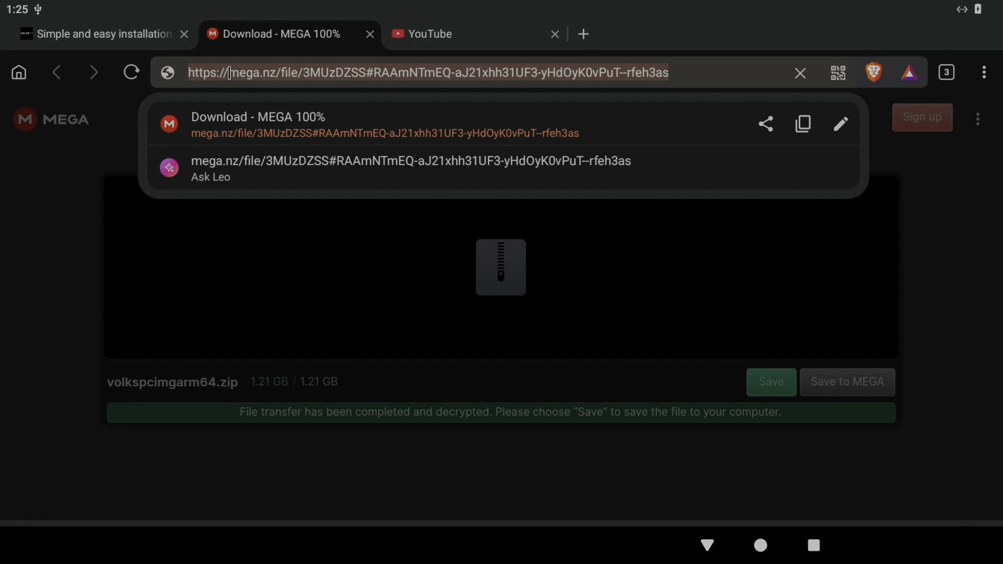
type("bbc spor")
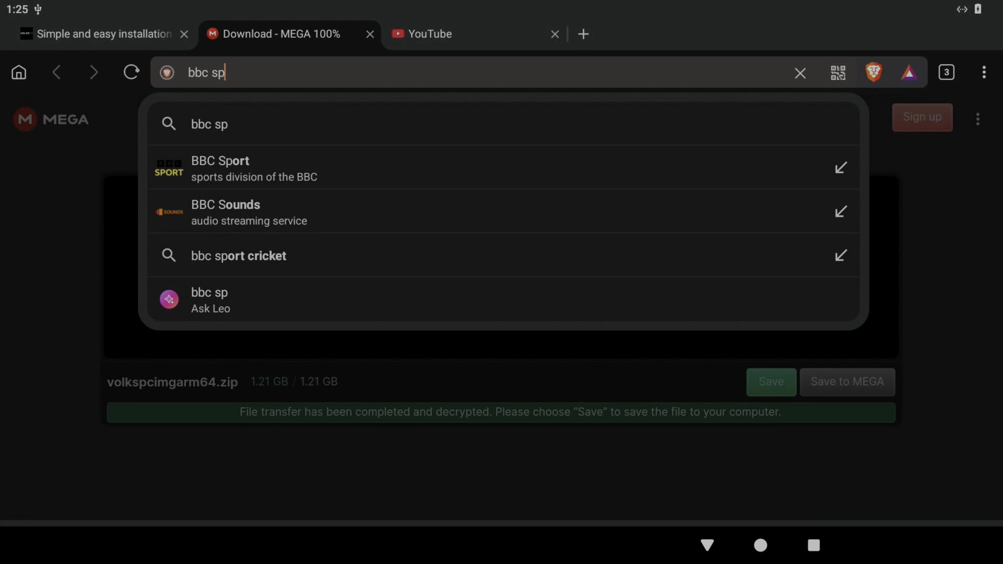
left_click(195, 149)
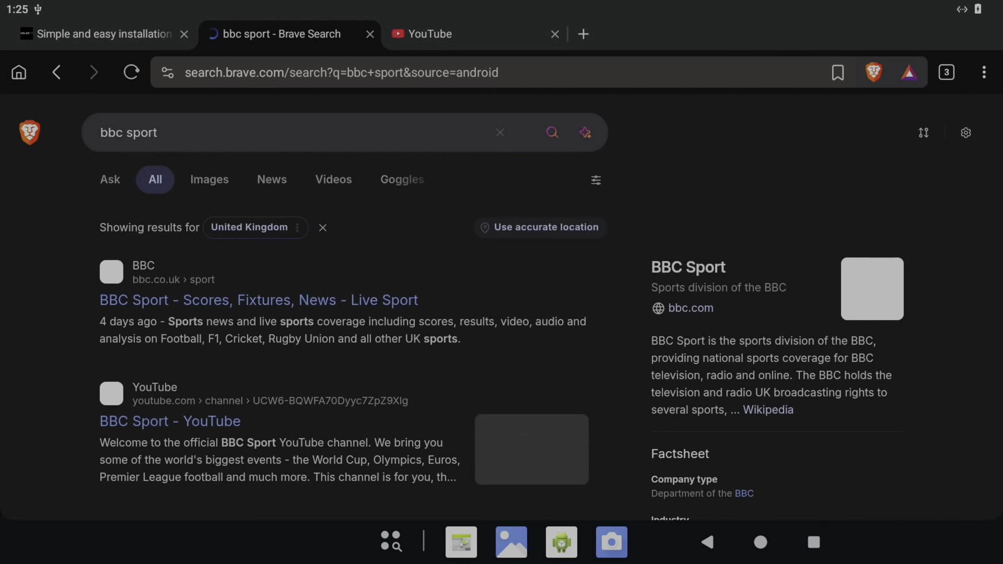
left_click(227, 301)
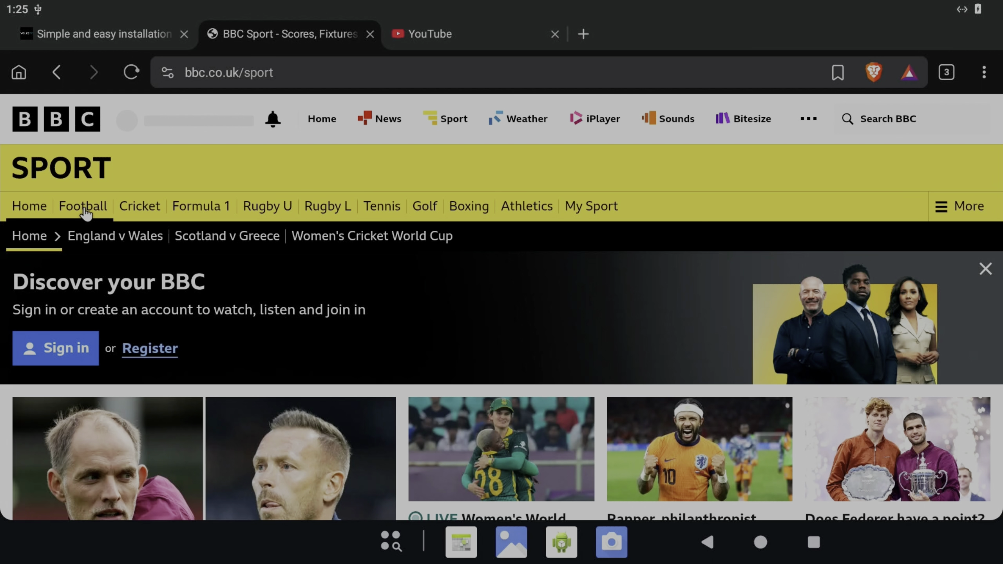
Open BBC Sport's Football section and scroll through its stories down and back up to test scrolling smoothness.
left_click(85, 209)
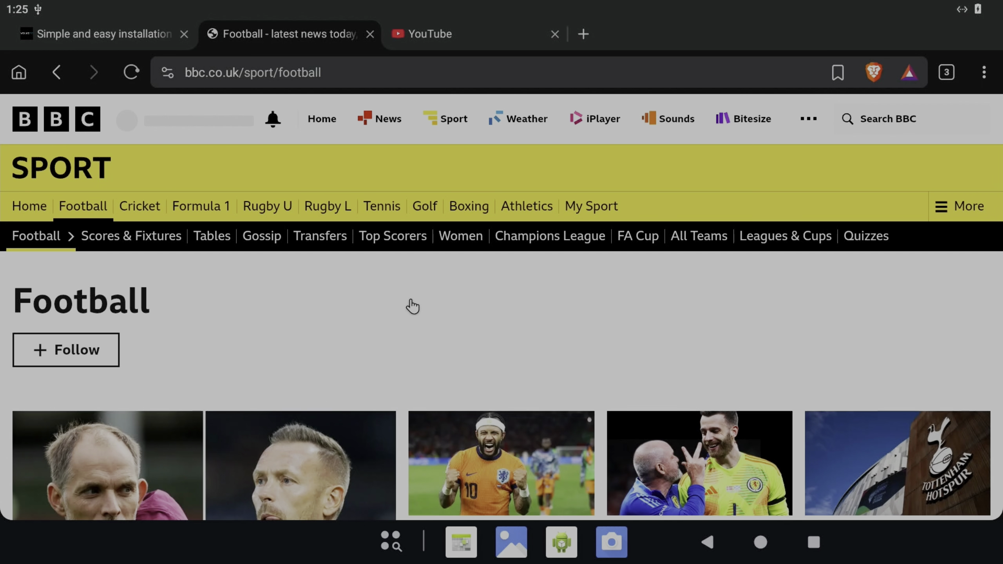
scroll(411, 304, "down", 5)
scroll(414, 304, "down", 15)
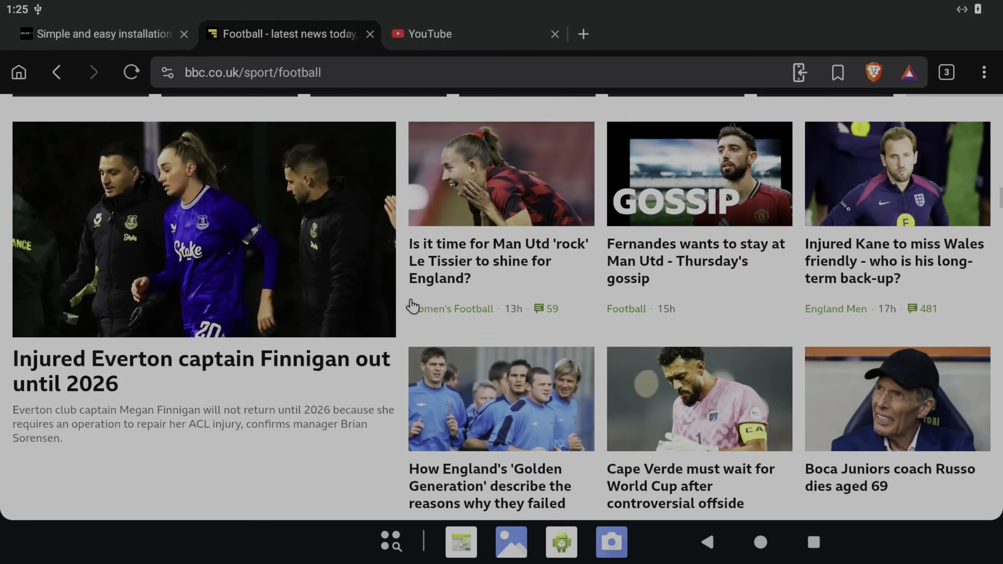
scroll(412, 304, "up", 20)
scroll(413, 305, "down", 20)
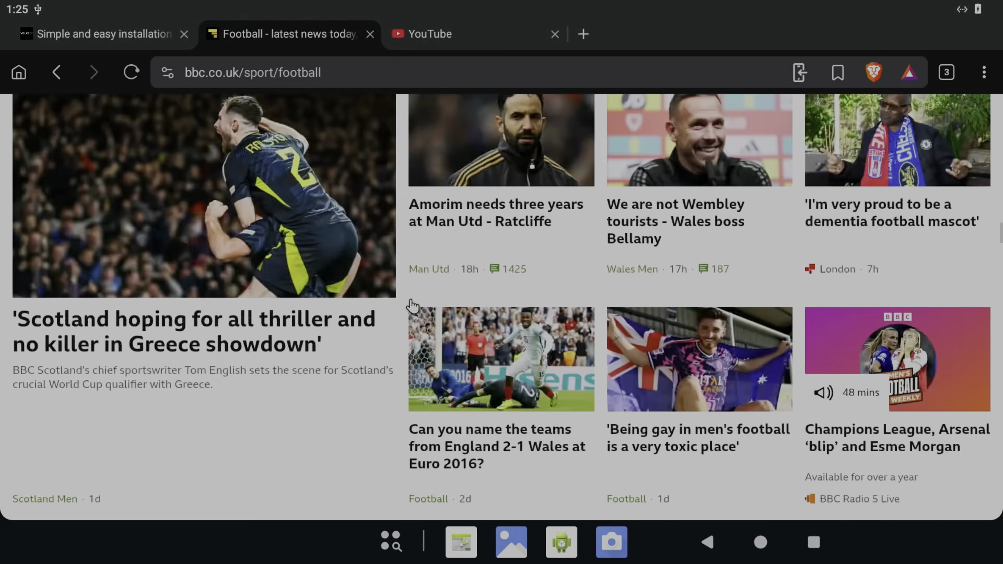
scroll(410, 304, "up", 20)
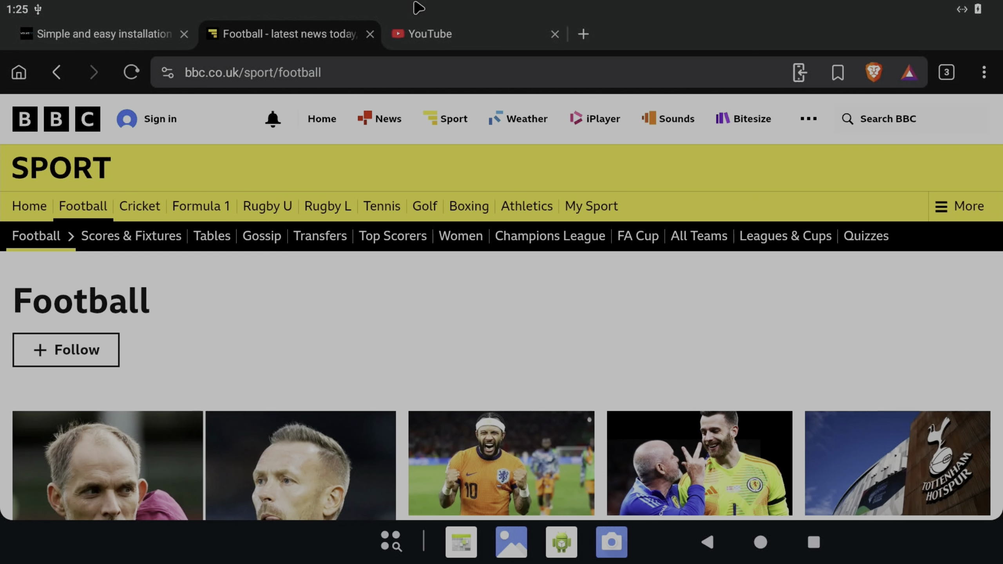
Switch between the open VolksPC, YouTube and BBC Football tabs, ending on the VolksPC Installation page.
mouse_move(436, 38)
left_click(150, 34)
left_click(448, 37)
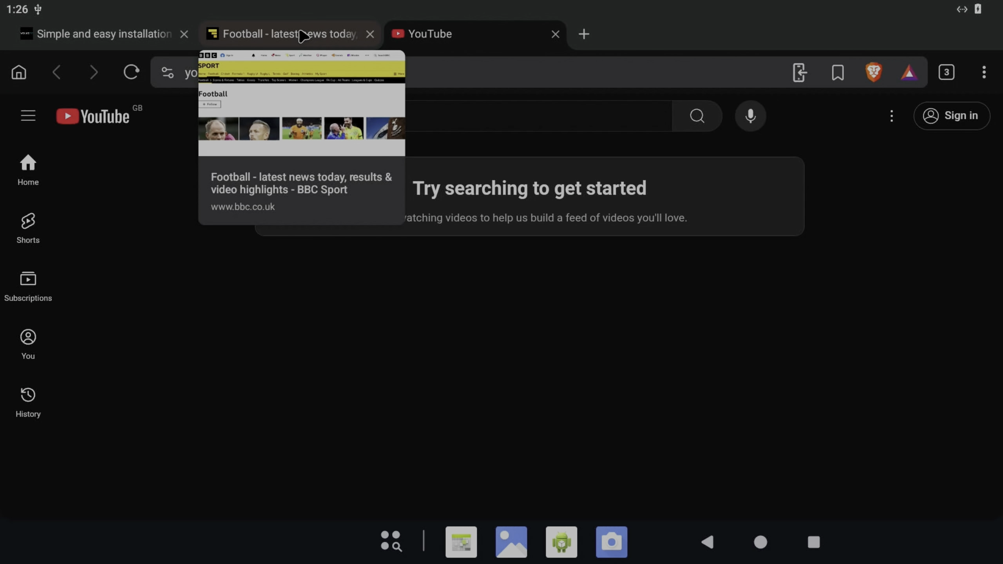
left_click(222, 33)
left_click(130, 34)
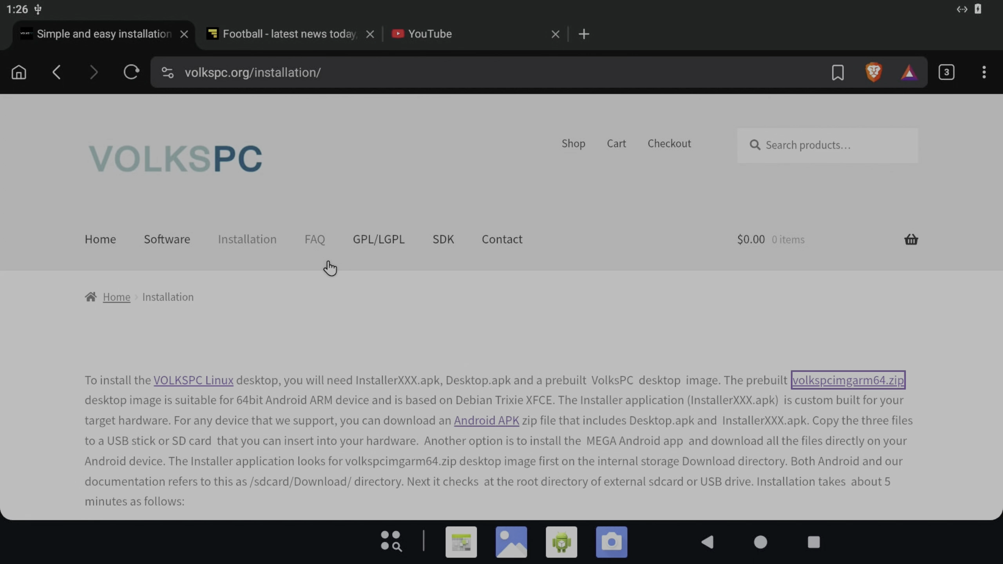
Return to the Android home screen, remove the Edge app and bring up the full app list.
left_click(760, 542)
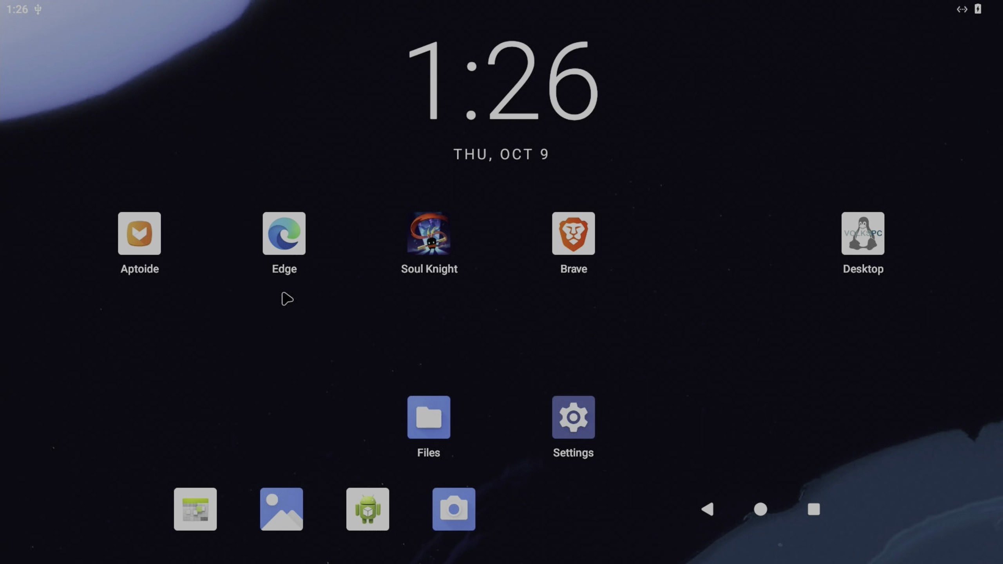
right_click(283, 248)
left_click_drag(286, 252, 511, 183)
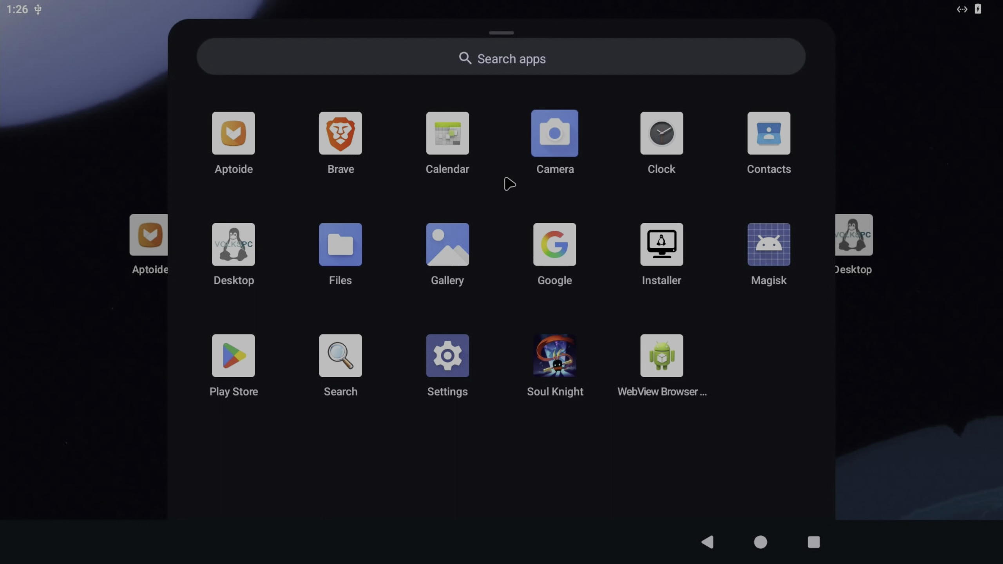
Open the Play Store, dismiss the Google Play Games introduction and search for "aida64".
left_click(232, 369)
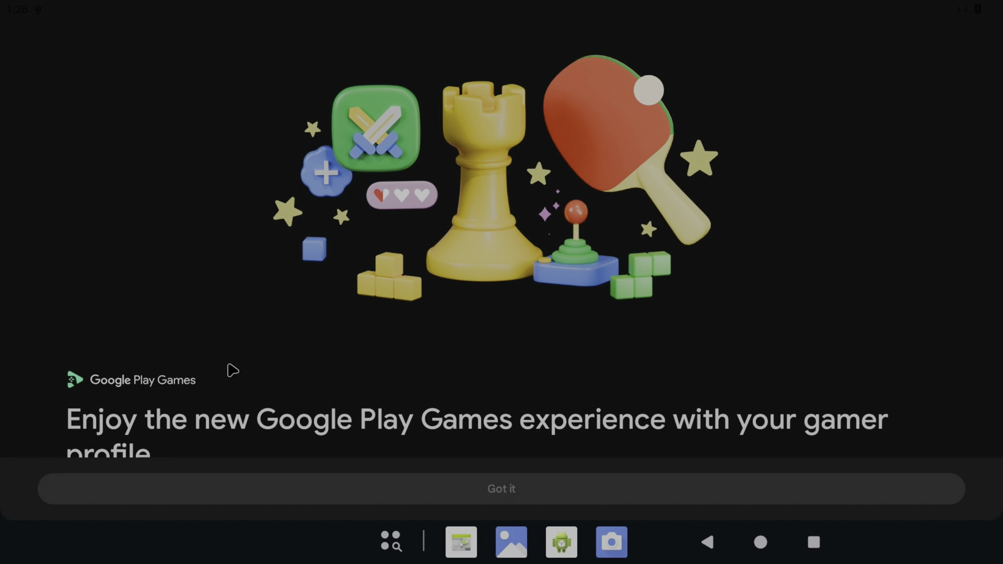
left_click(482, 492)
left_click(162, 56)
type("aida64")
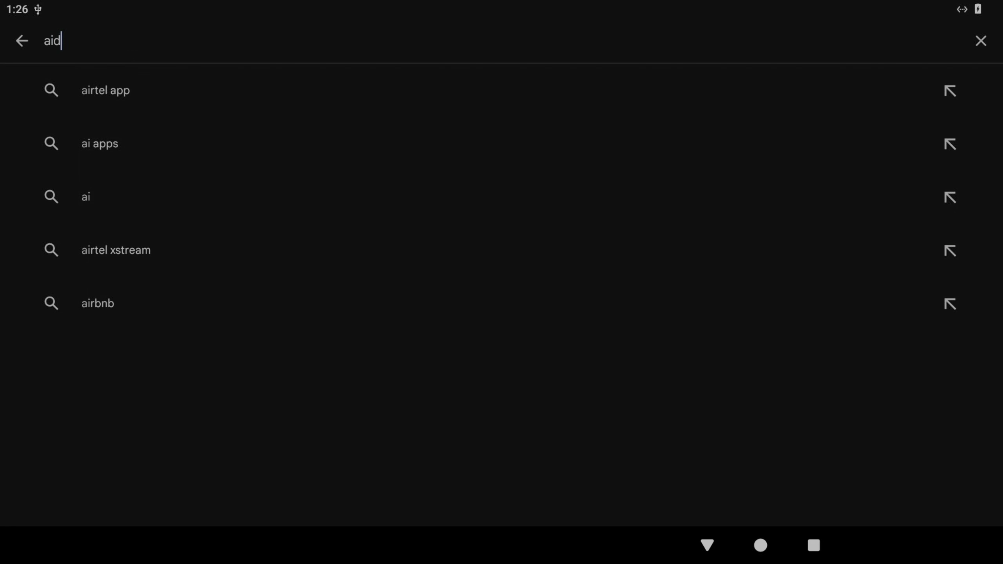
key("Return")
Install AIDA64 by FinalWire Ltd from its store page and open it to see the system information.
left_click(89, 235)
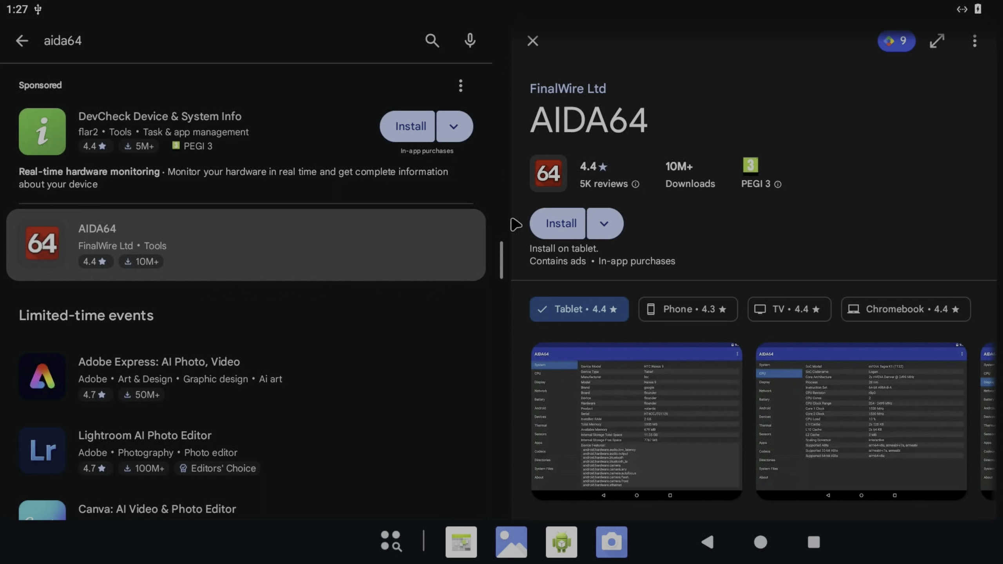
left_click(562, 226)
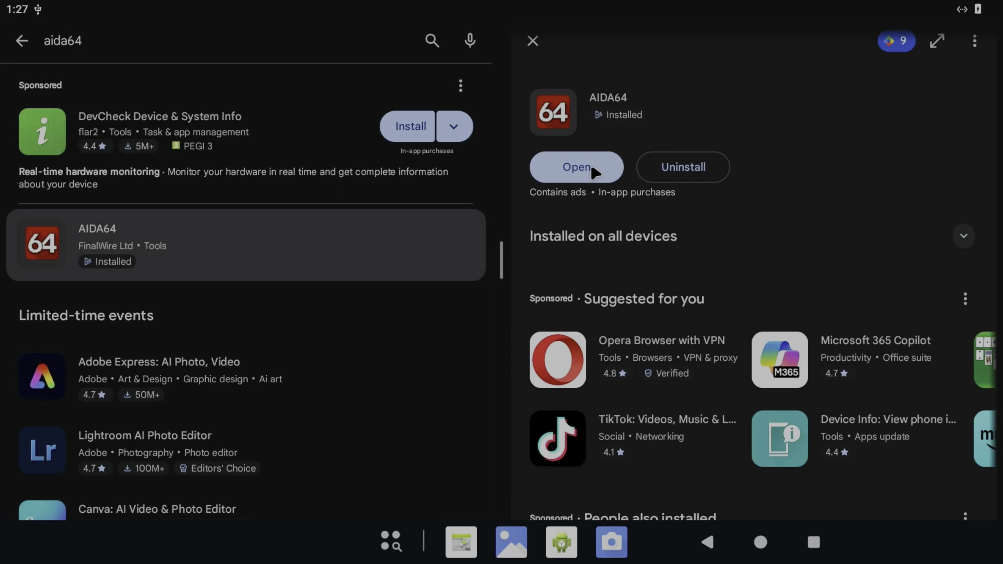
left_click(592, 170)
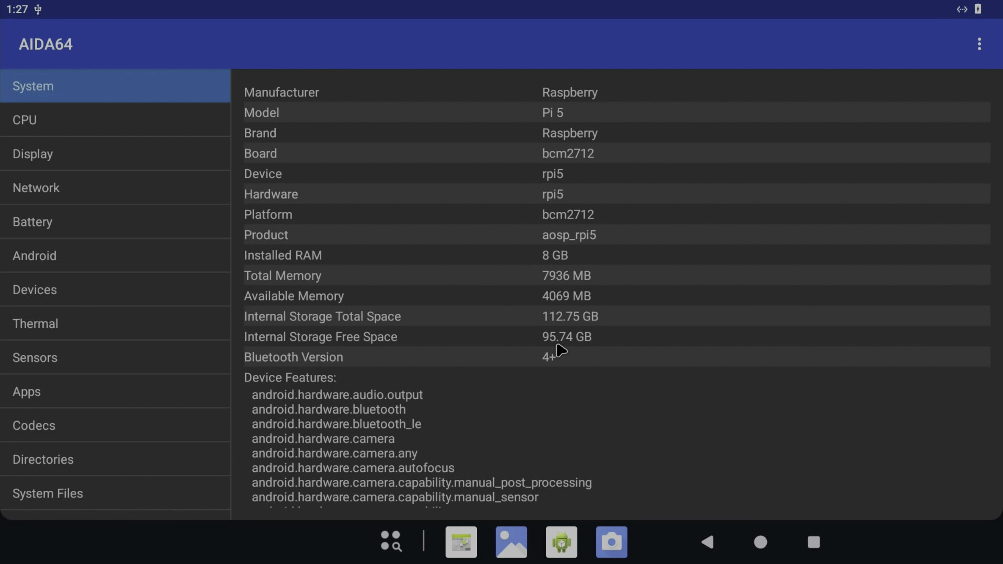
Leave AIDA64 and switch to the running VolksPC desktop among the recent apps.
left_click(758, 547)
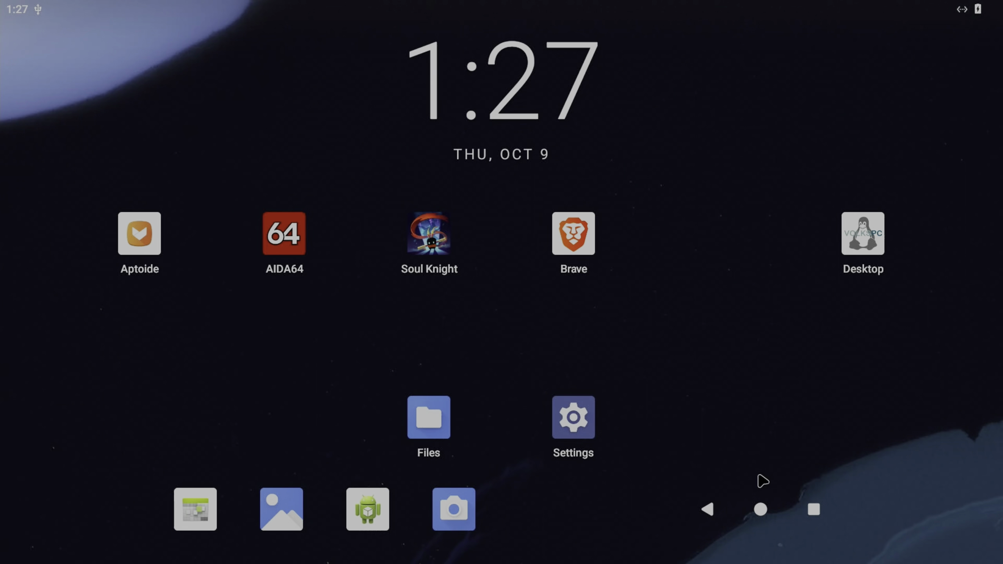
left_click(816, 518)
scroll(669, 302, "down", 3)
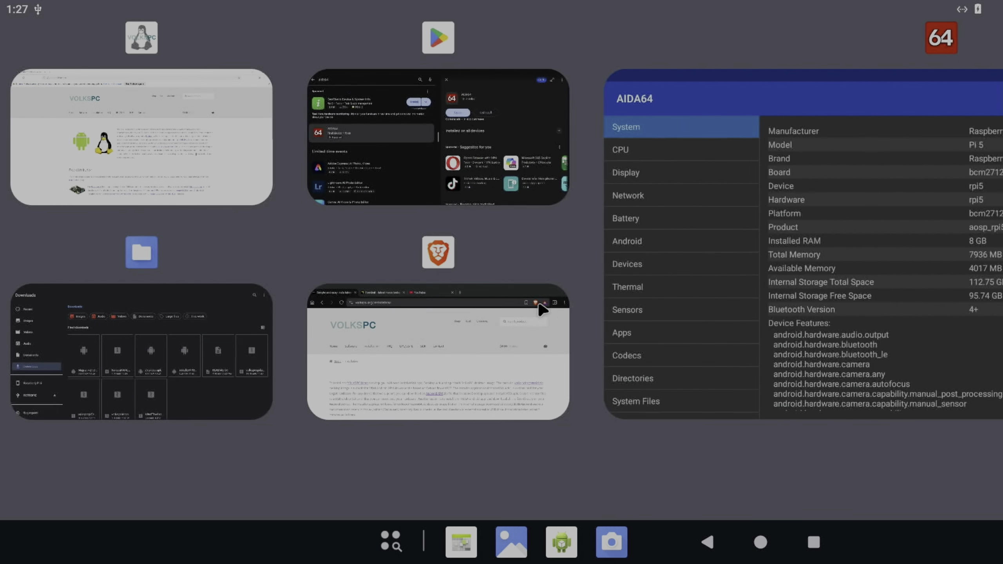
scroll(669, 302, "down", 1)
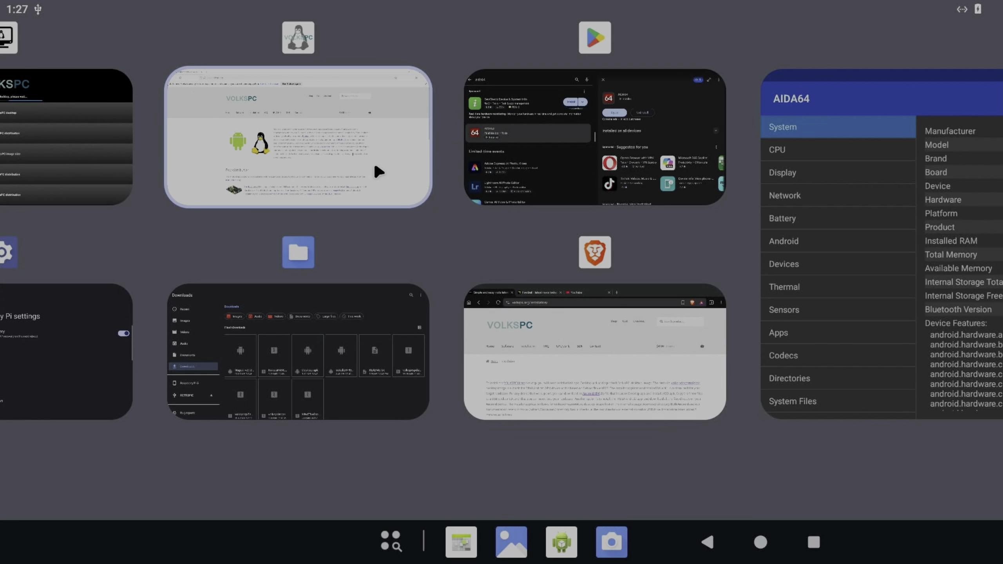
left_click(340, 153)
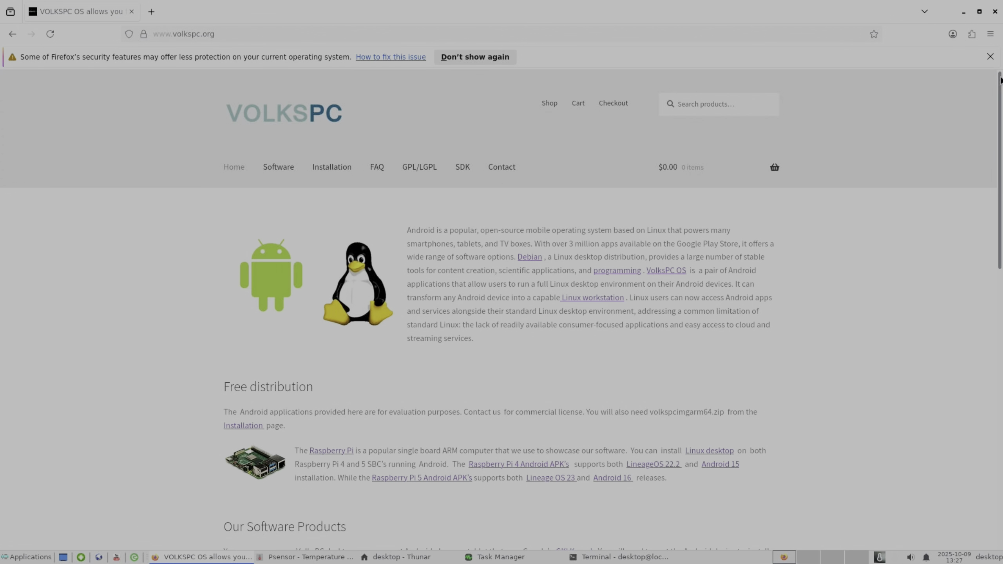
Close the browser on the Debian desktop and log out of the Xfce session.
left_click(994, 11)
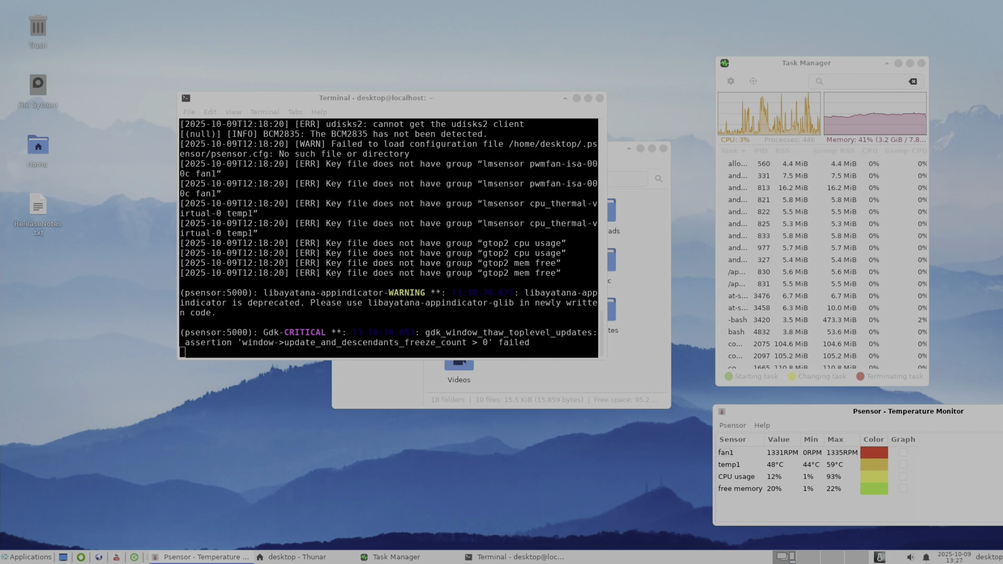
left_click(38, 556)
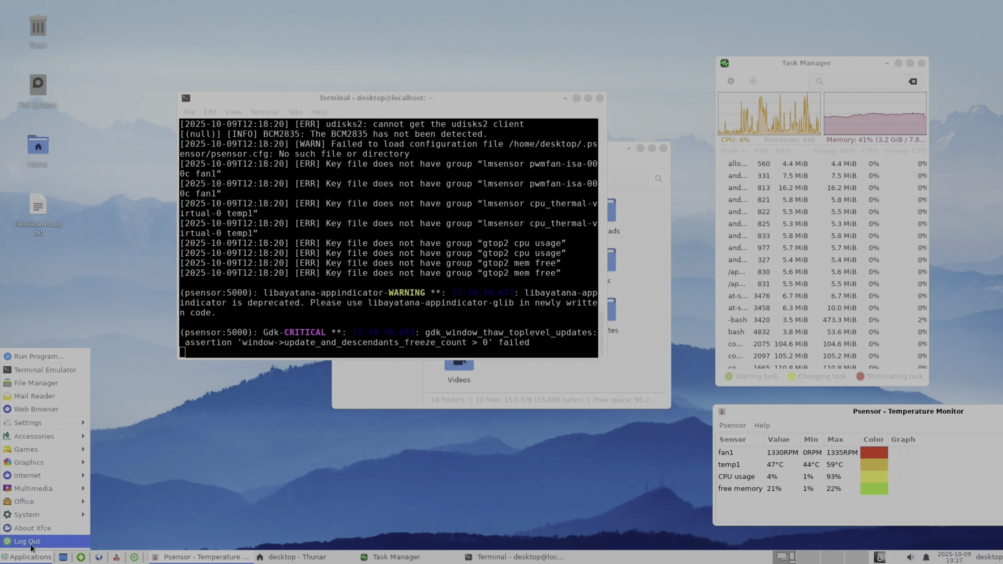
left_click(27, 541)
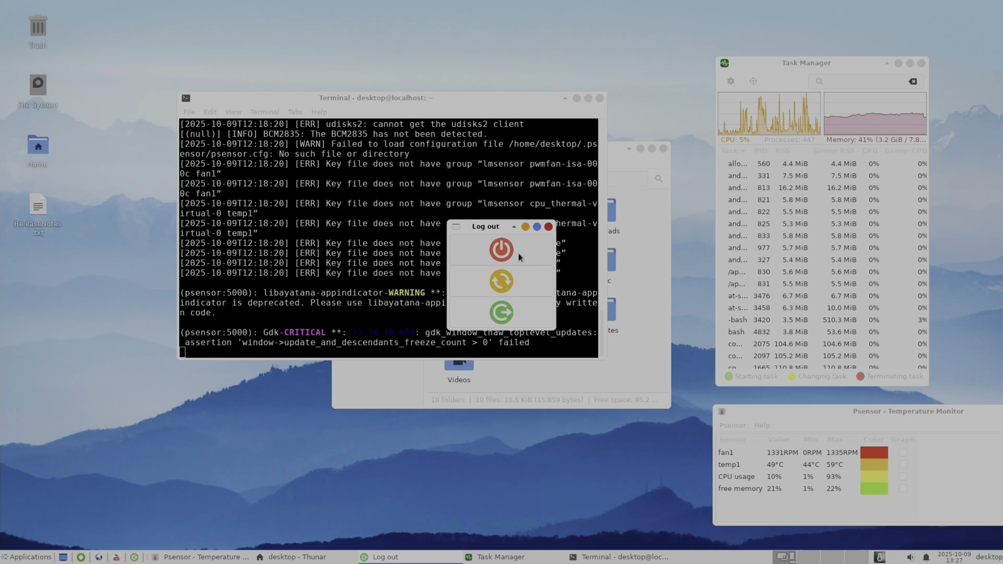
left_click(502, 313)
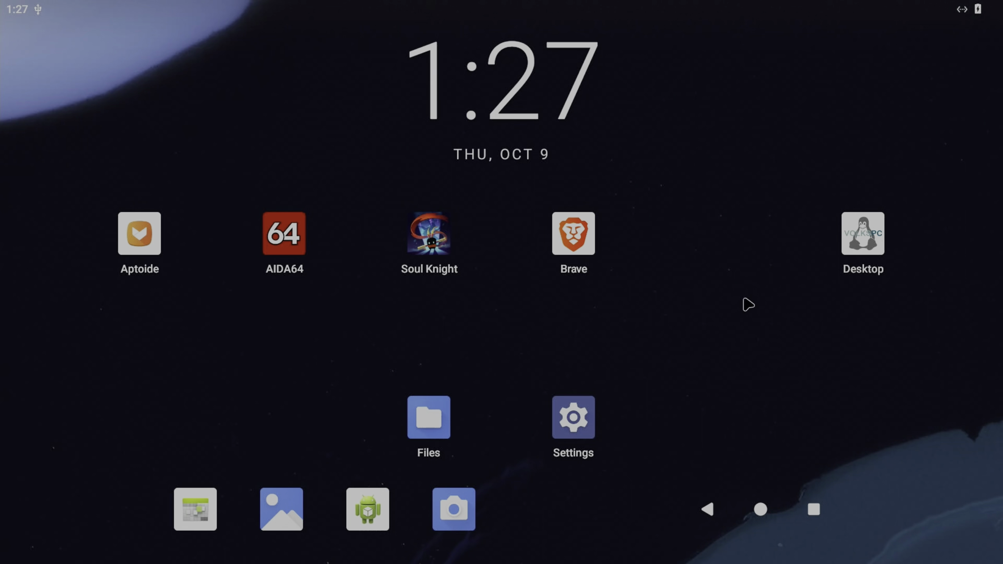
Open the VolksPC Desktop app, return to the Android home screen and bring up the device's power options.
left_click(849, 237)
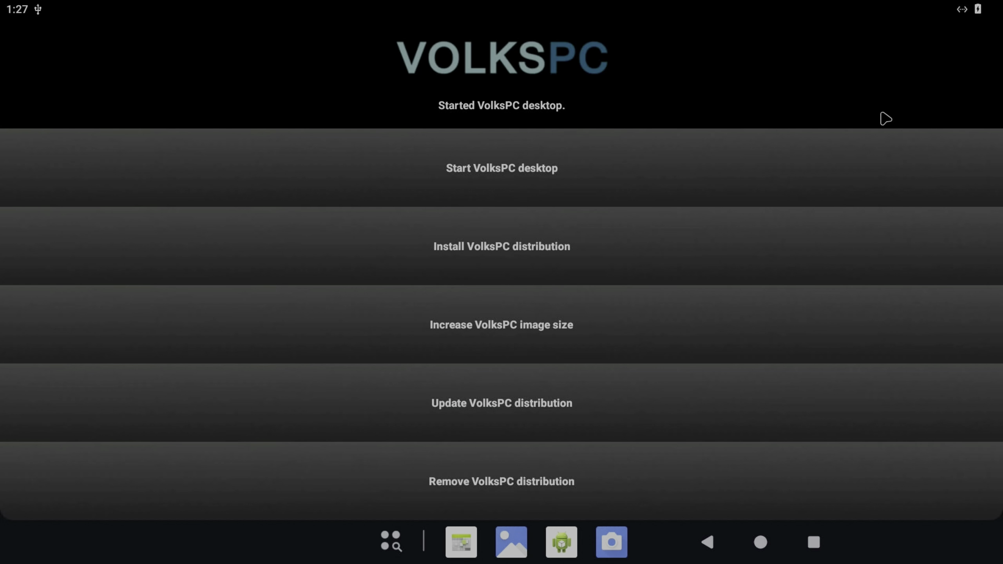
left_click(760, 542)
left_click(72, 6)
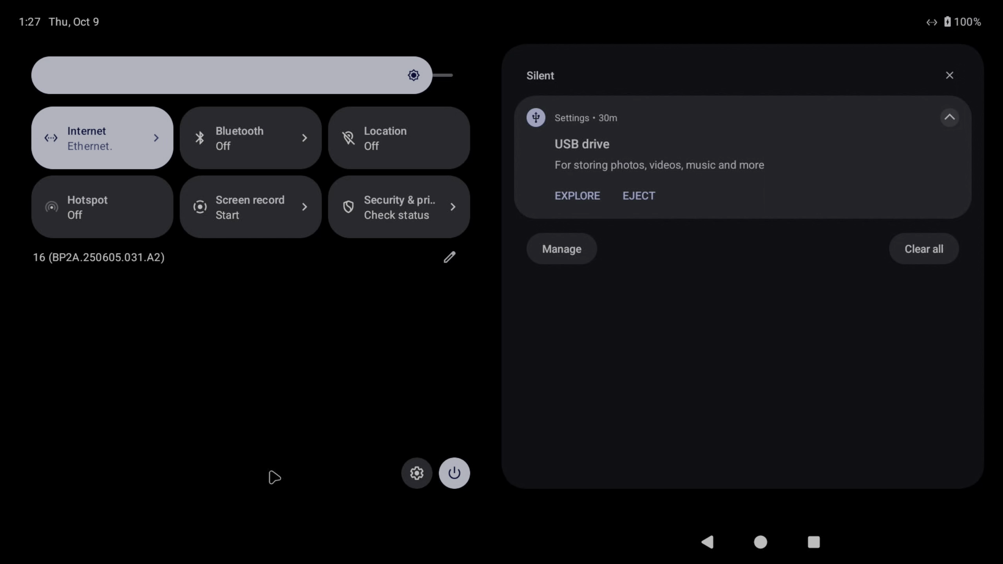
left_click(455, 475)
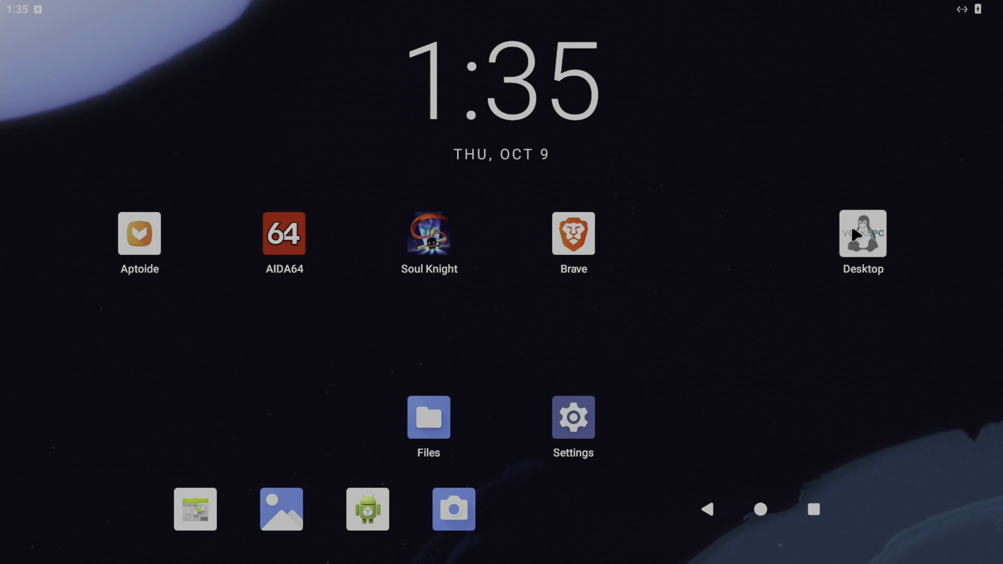
Start the VolksPC desktop from its Android launcher and open Firefox ESR.
left_click(855, 235)
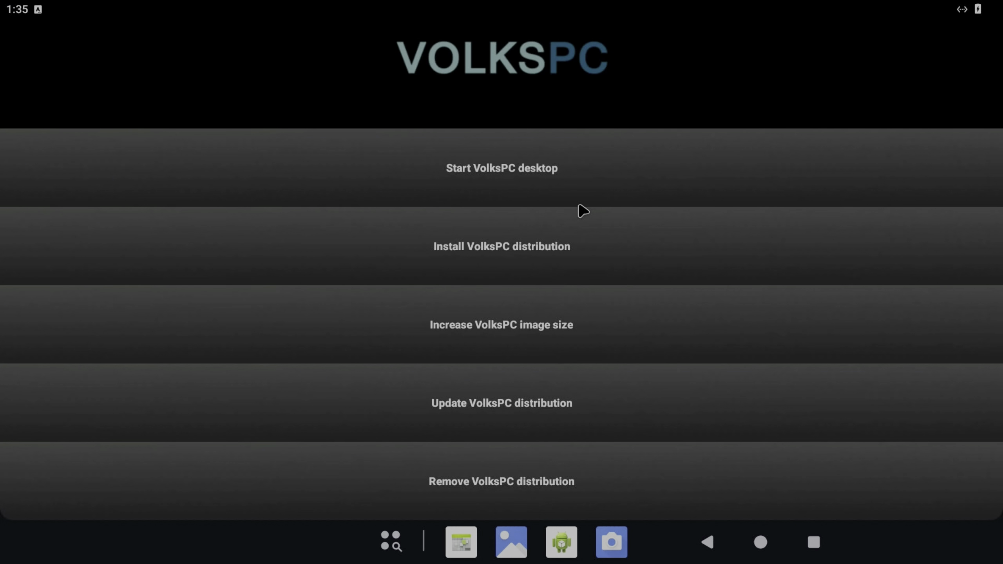
left_click(436, 169)
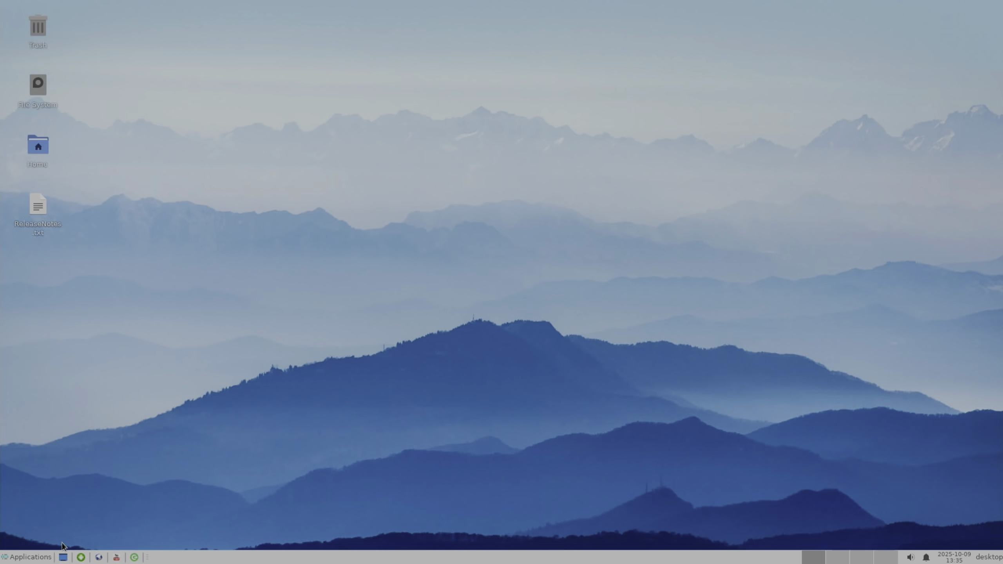
left_click(27, 557)
mouse_move(40, 474)
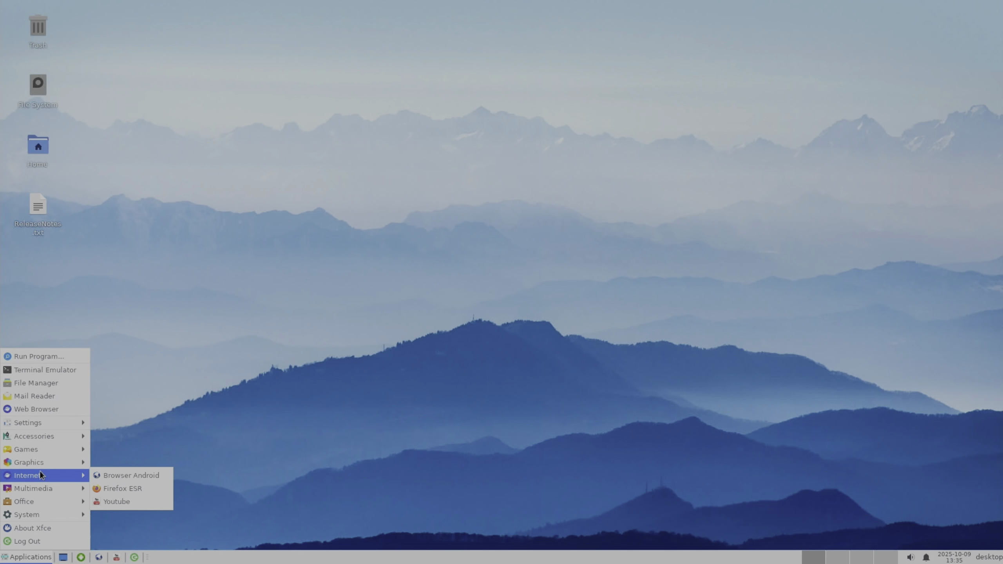
left_click(122, 488)
Search the web for "amazon" and open the Amazon.co.uk website from the results.
type("amaz")
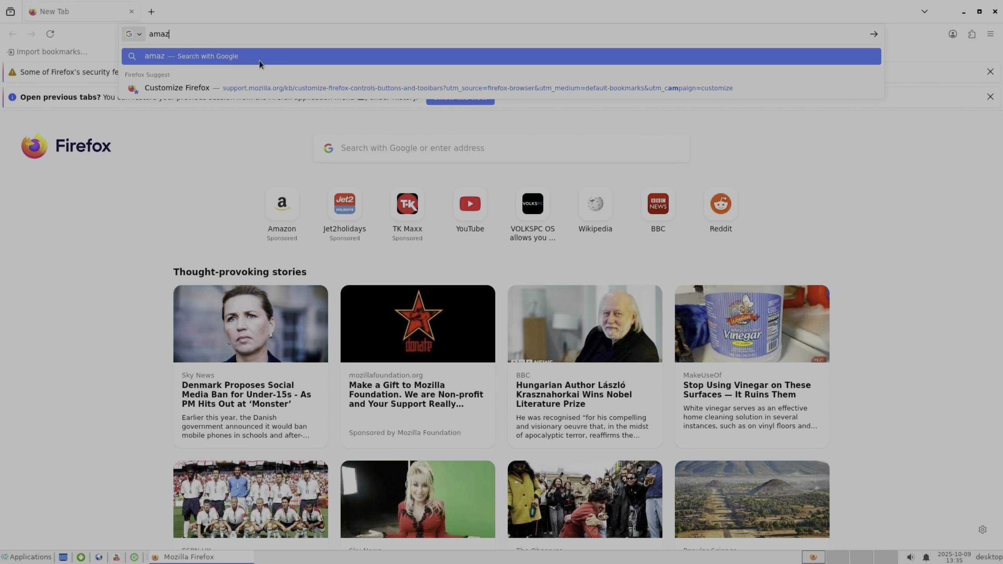
type("on")
key("Return")
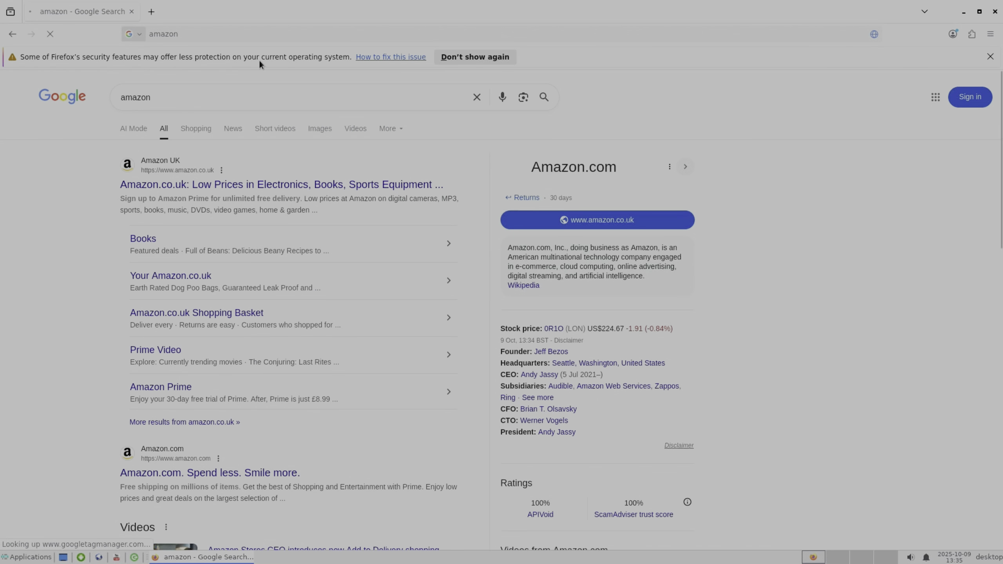
left_click(238, 185)
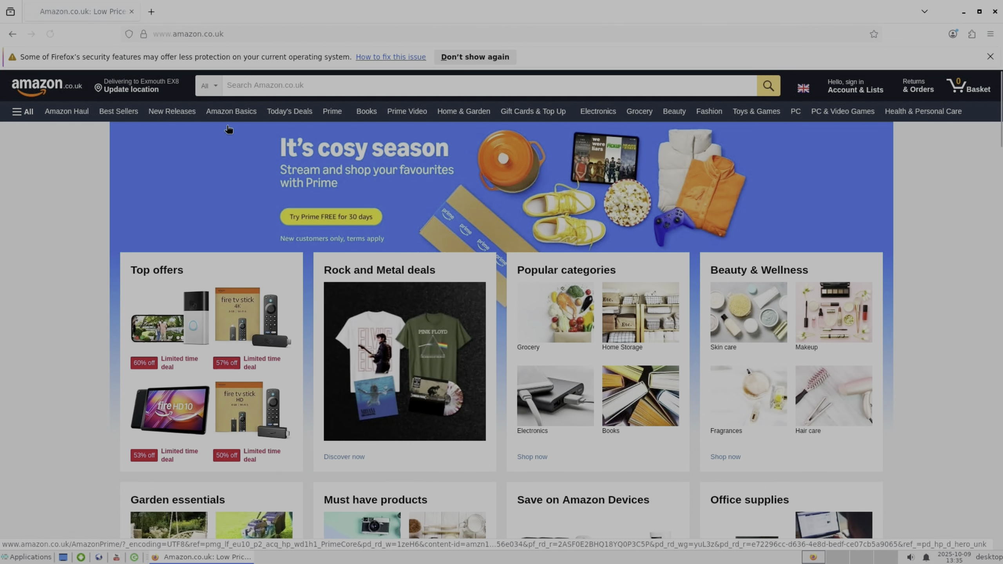
Search Amazon for "ssd 120gb" and look at the Integral V Series 2 SSD in the results.
left_click(244, 88)
type("ss")
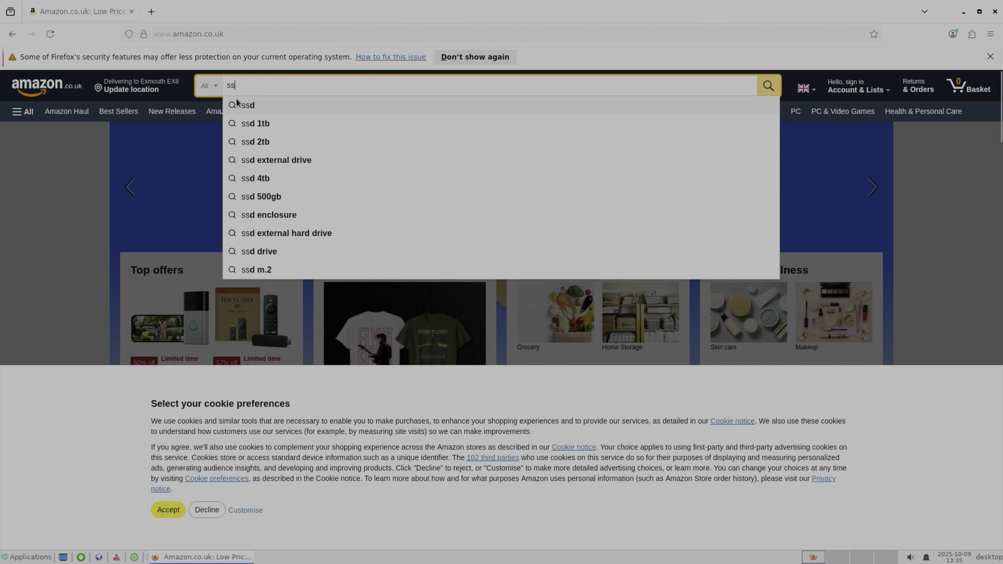
type("d 120gb")
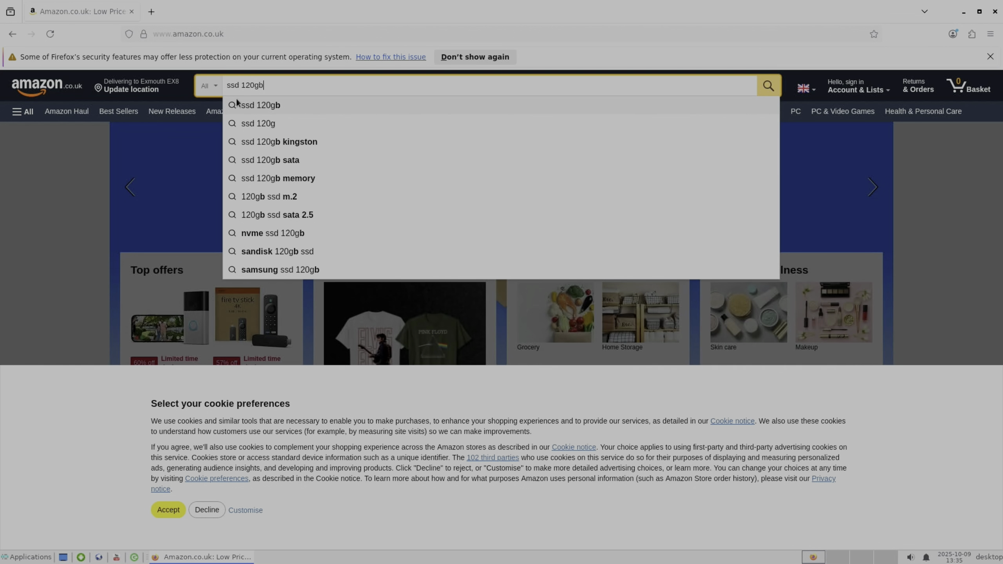
key("Return")
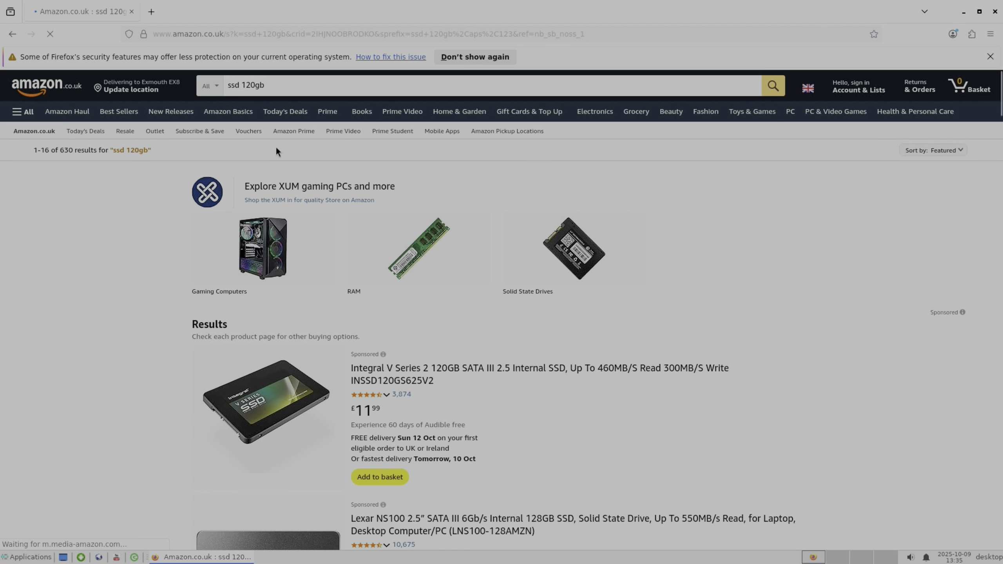
scroll(322, 324, "down", 4)
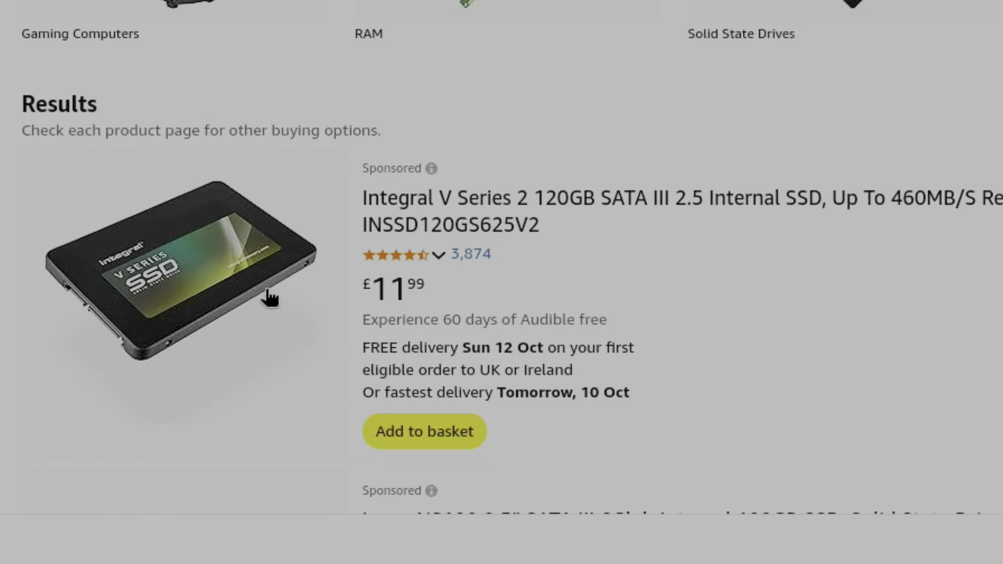
scroll(269, 293, "up", 5)
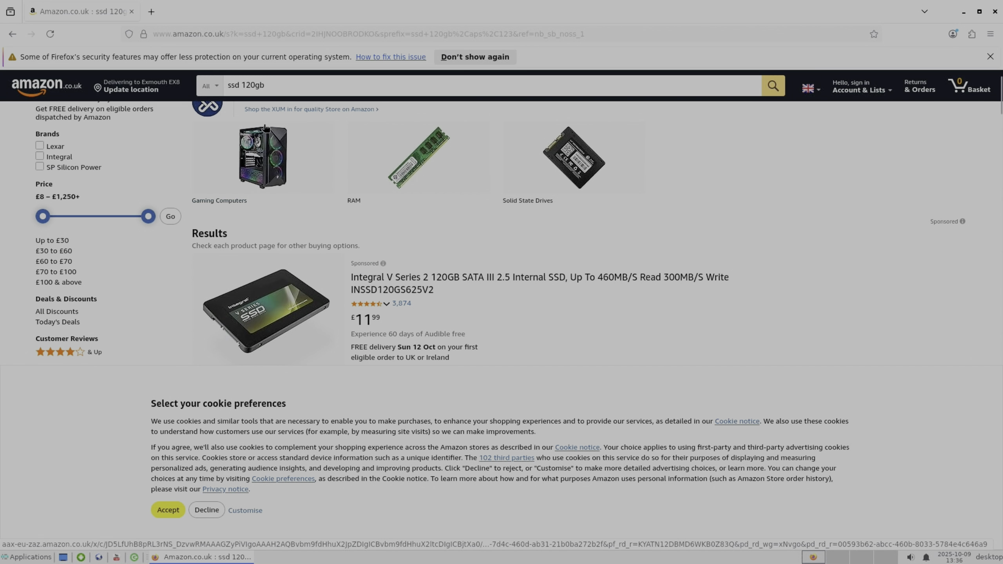
scroll(265, 127, "up", 2)
Search Amazon for "usb sata" and look through the USB to SATA adapters and enclosures in the results.
left_click(245, 85)
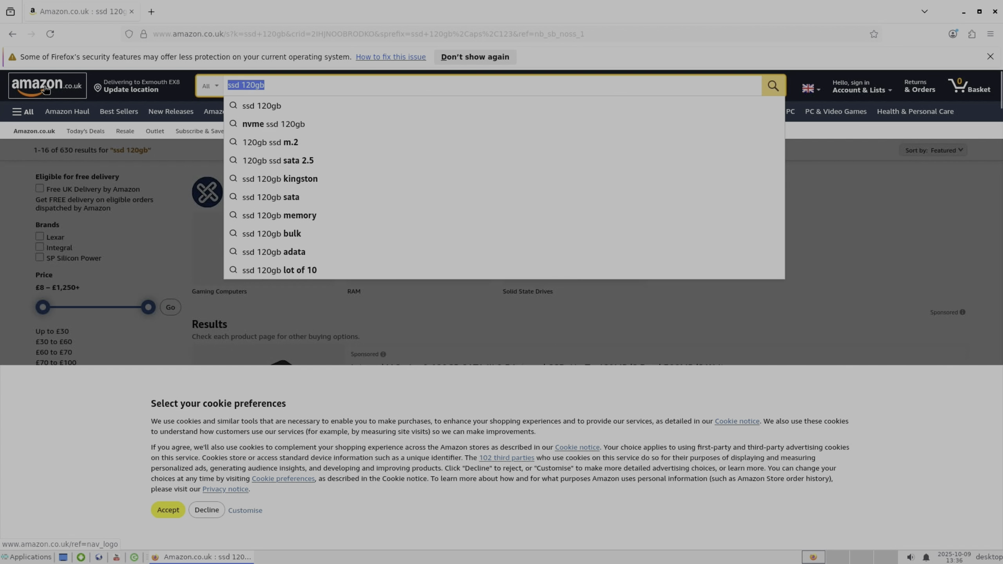
type("usb sata")
key("Return")
scroll(254, 316, "down", 5)
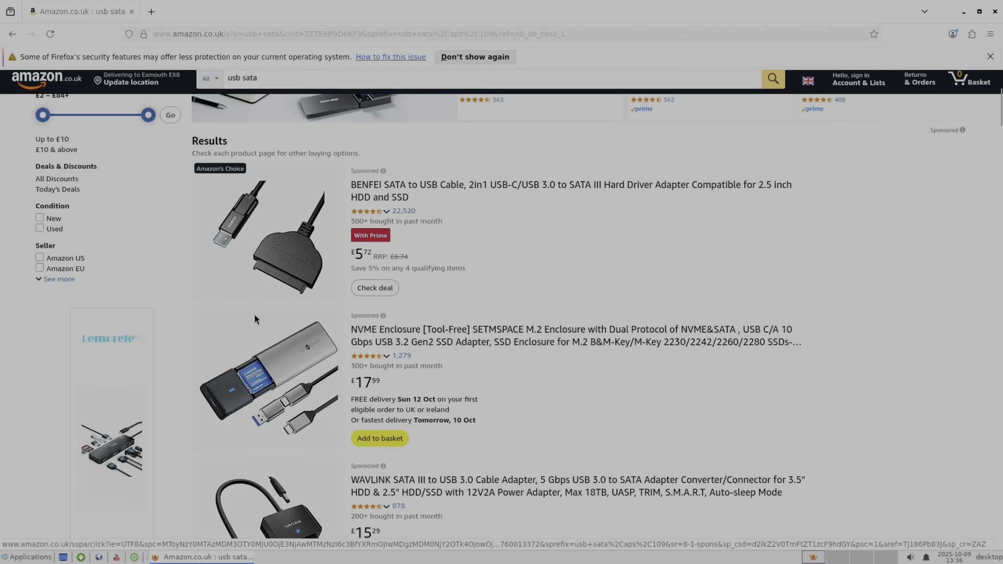
scroll(275, 250, "down", 4)
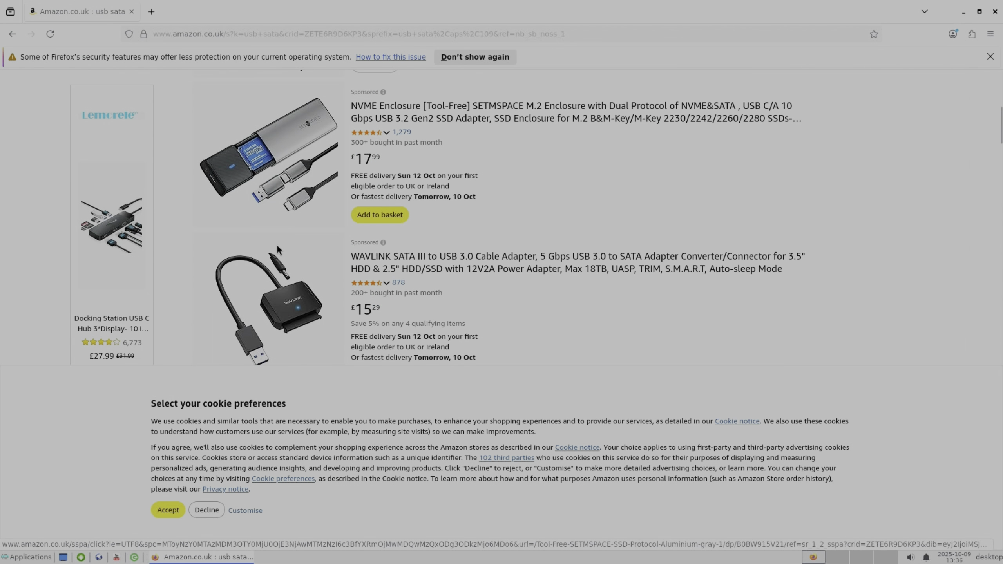
scroll(277, 249, "down", 5)
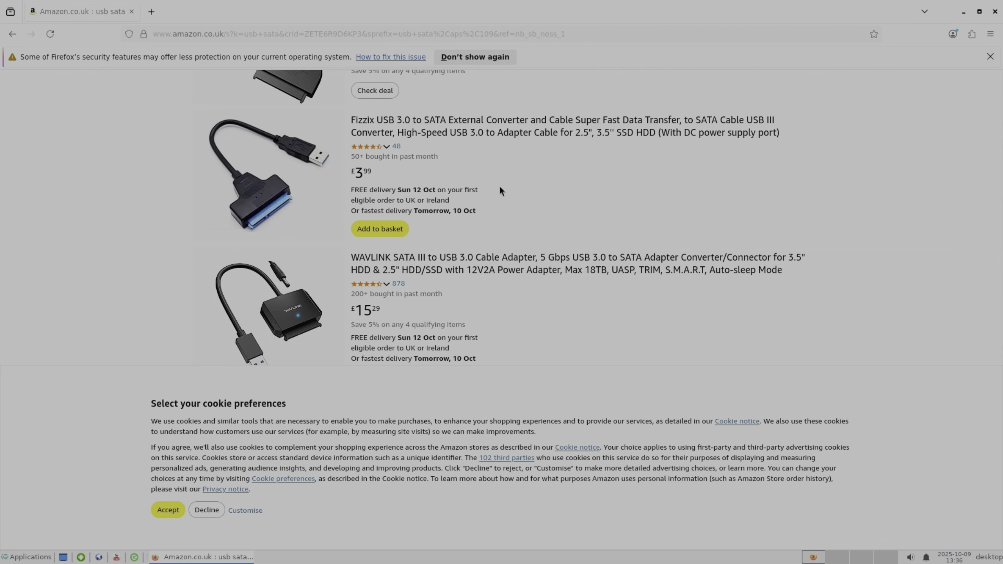
scroll(500, 190, "up", 10)
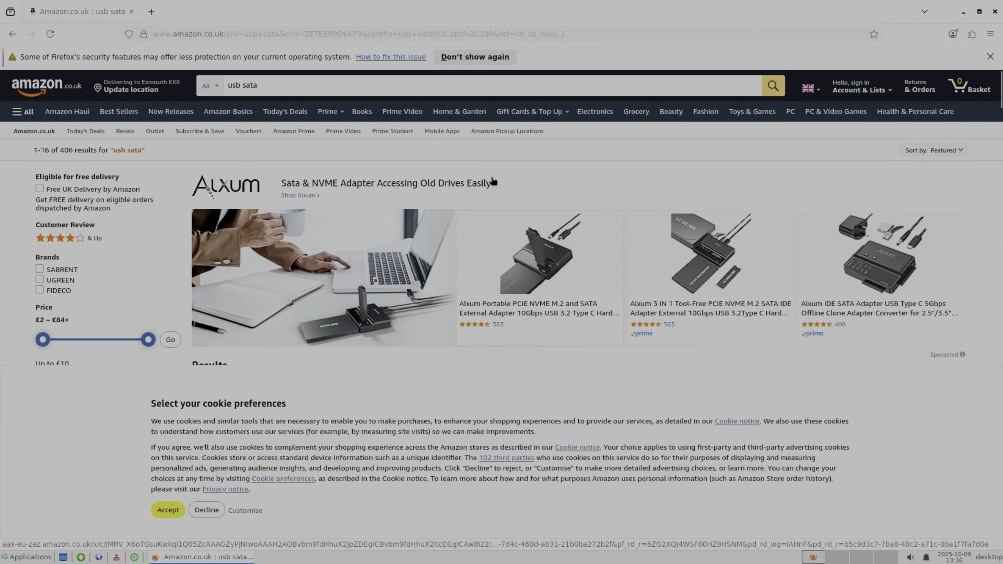
scroll(833, 135, "down", 5)
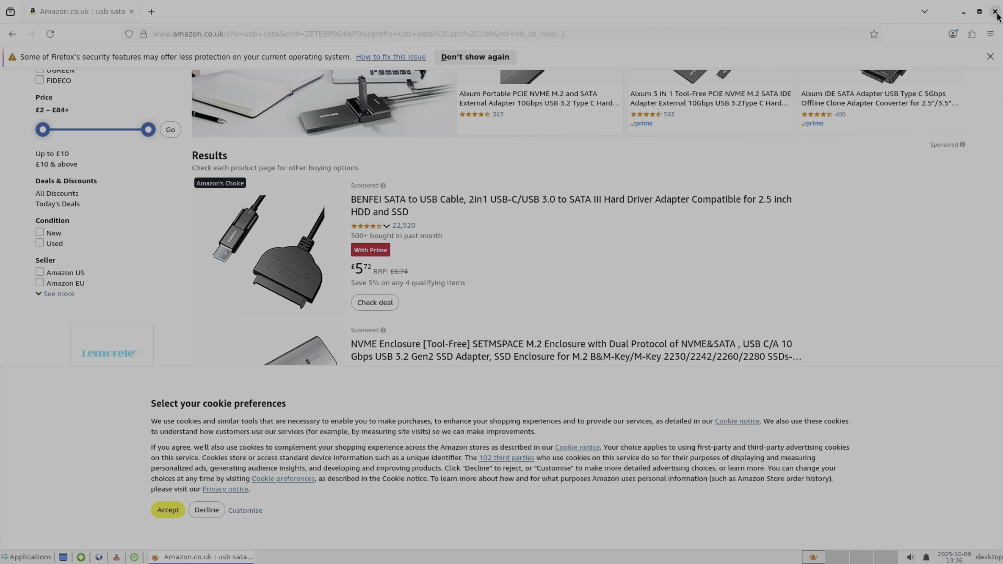
Close Firefox, run fastfetch in a terminal to review the system information, and close the terminal.
left_click(995, 11)
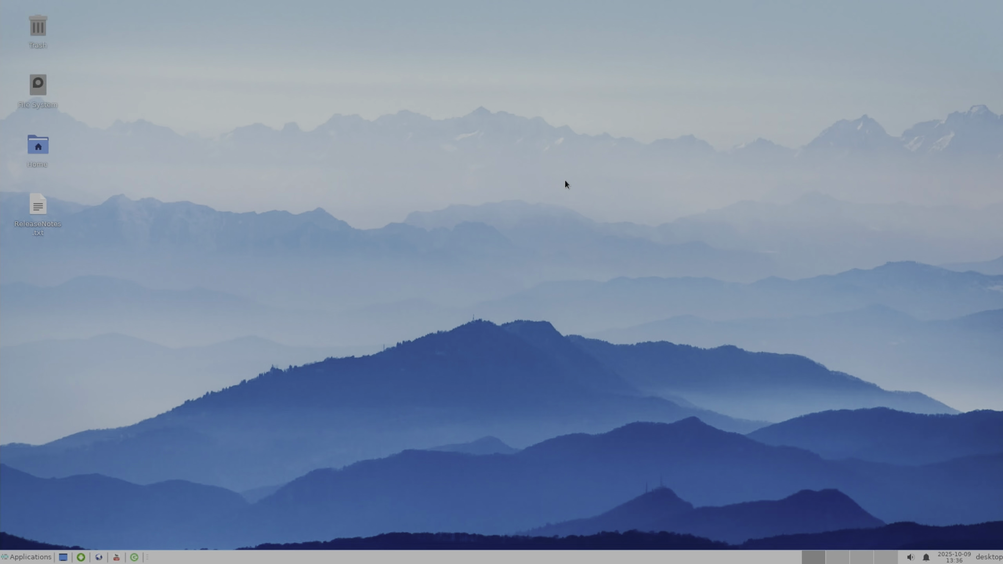
key("ctrl+alt+t")
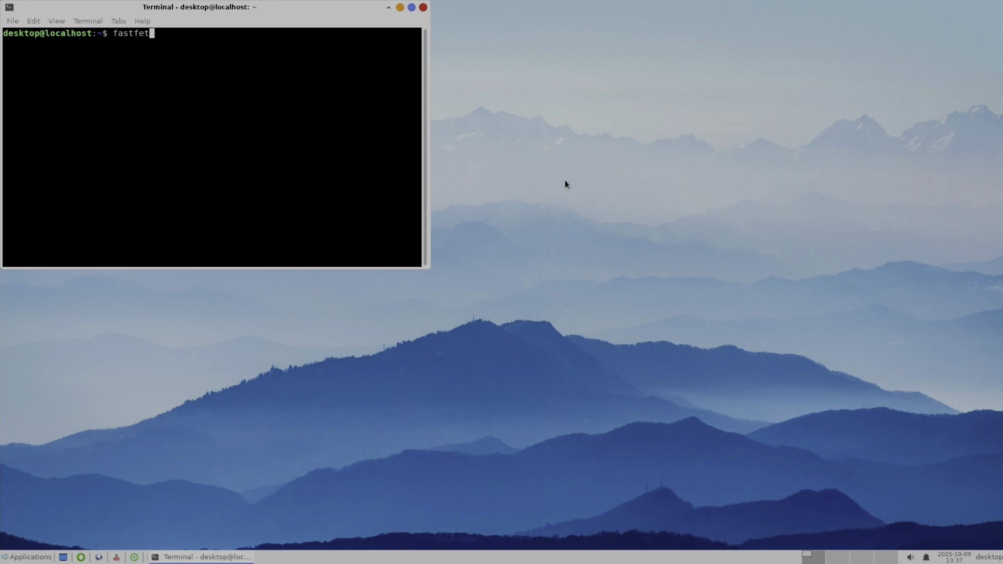
type("fastfetch")
key("Return")
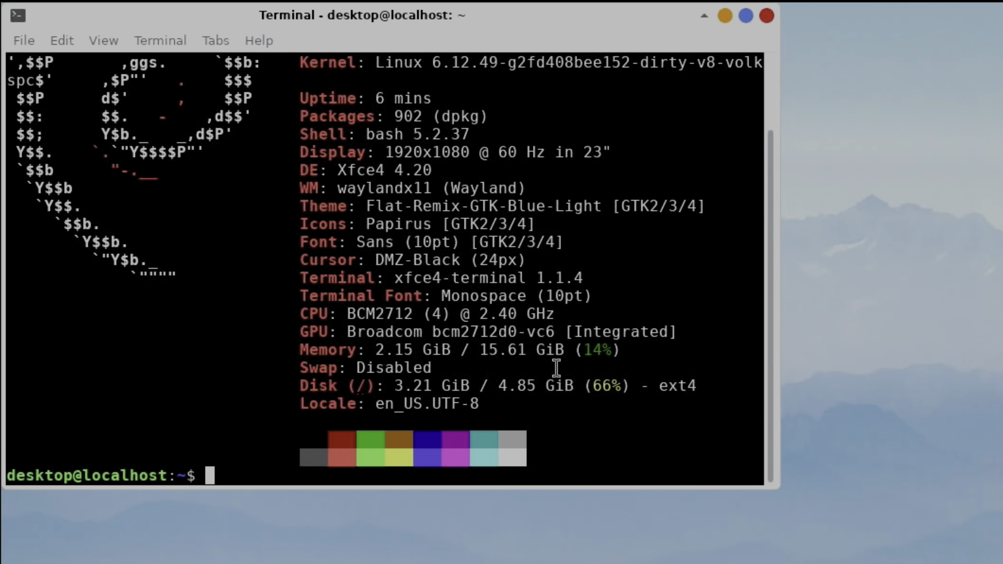
scroll(460, 203, "up", 1)
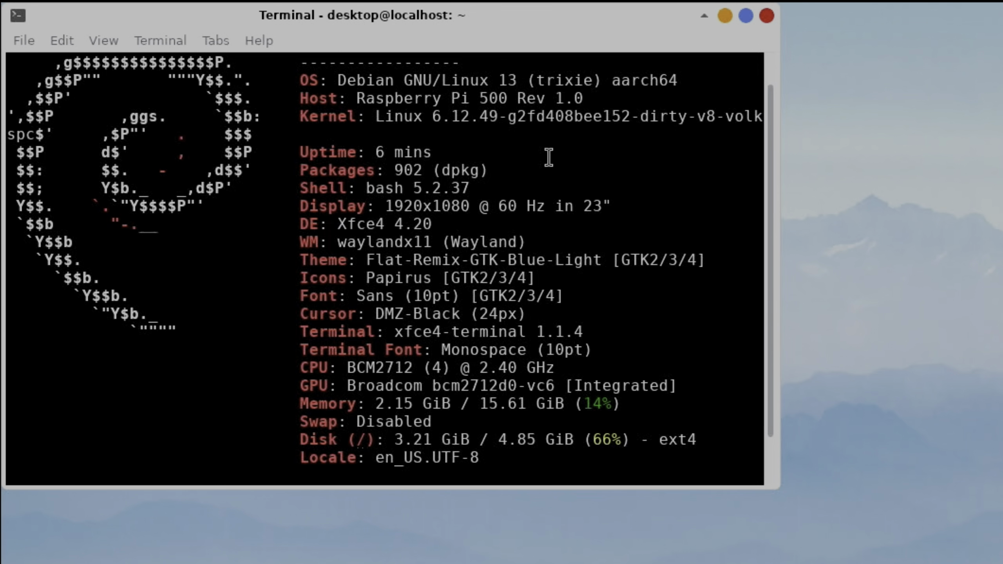
left_click(765, 16)
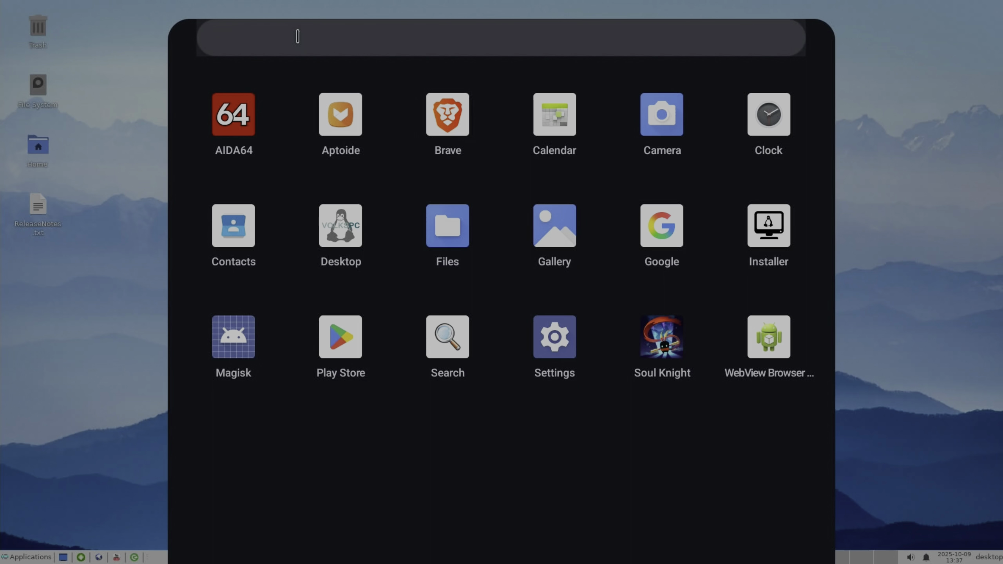
Launch AIDA64 from the Android app list, then return to the VolksPC desktop from the Android home screen.
left_click(246, 121)
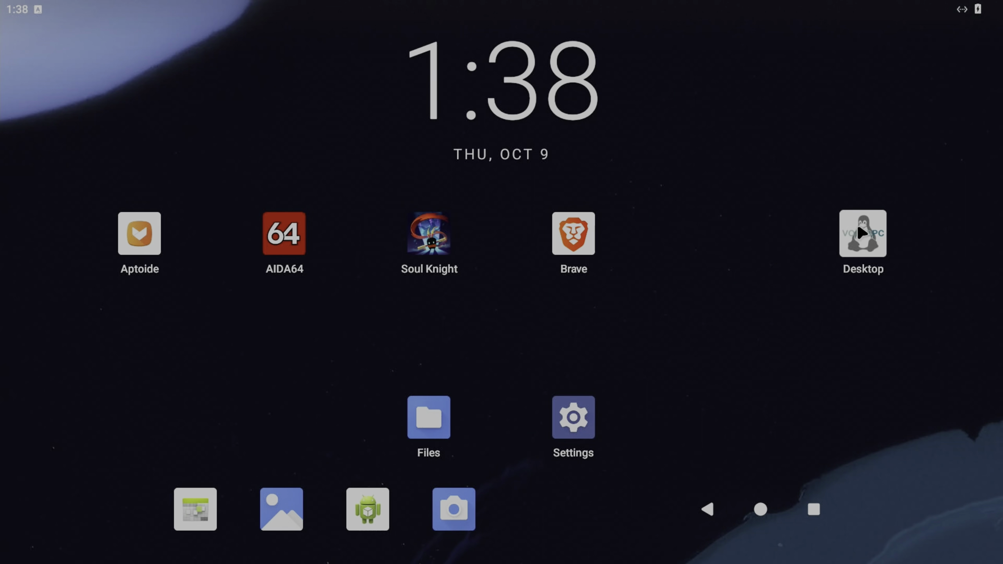
left_click(862, 233)
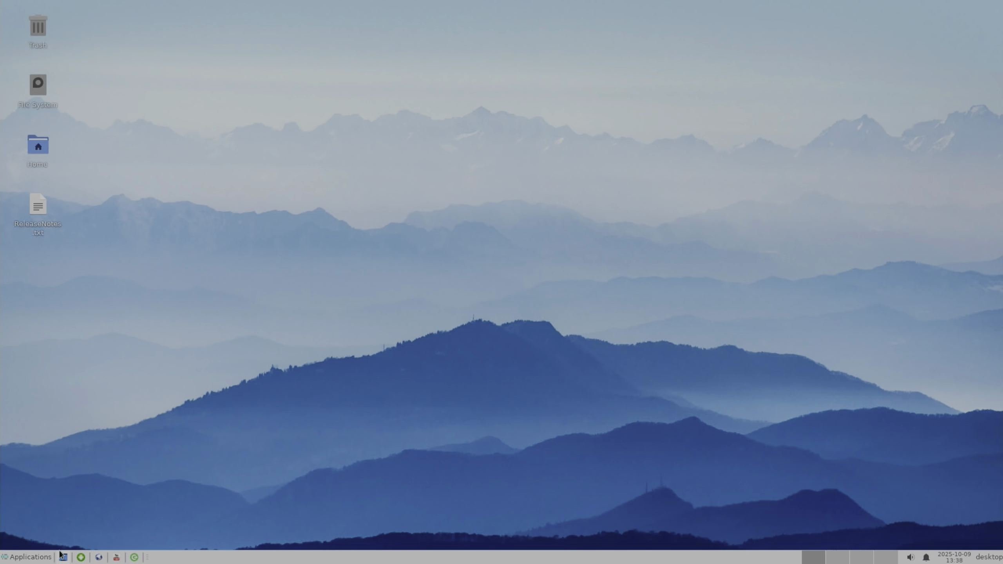
Open the Thunar file manager and move its window closer to the desktop icons.
left_click(39, 553)
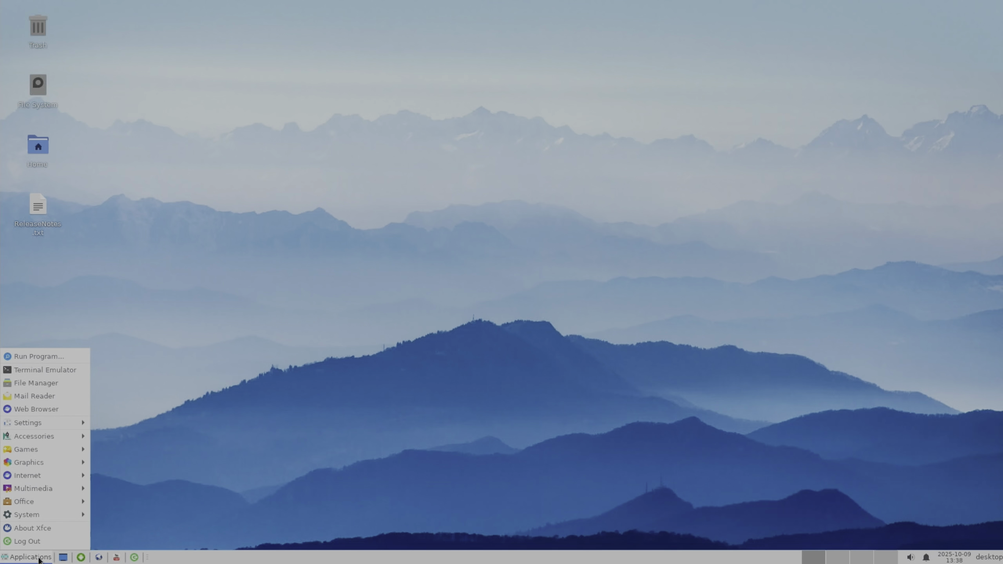
left_click(25, 386)
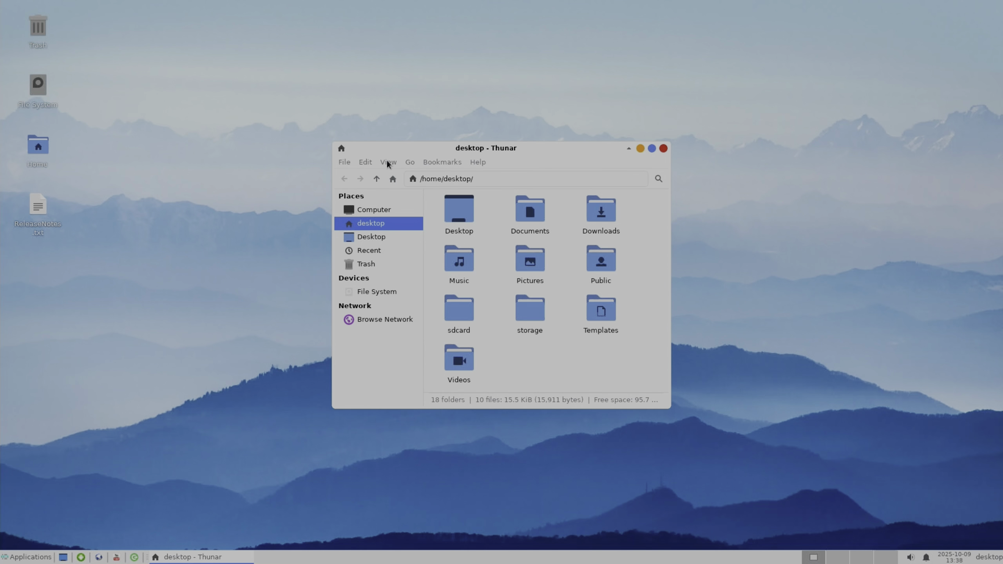
left_click_drag(392, 153, 241, 171)
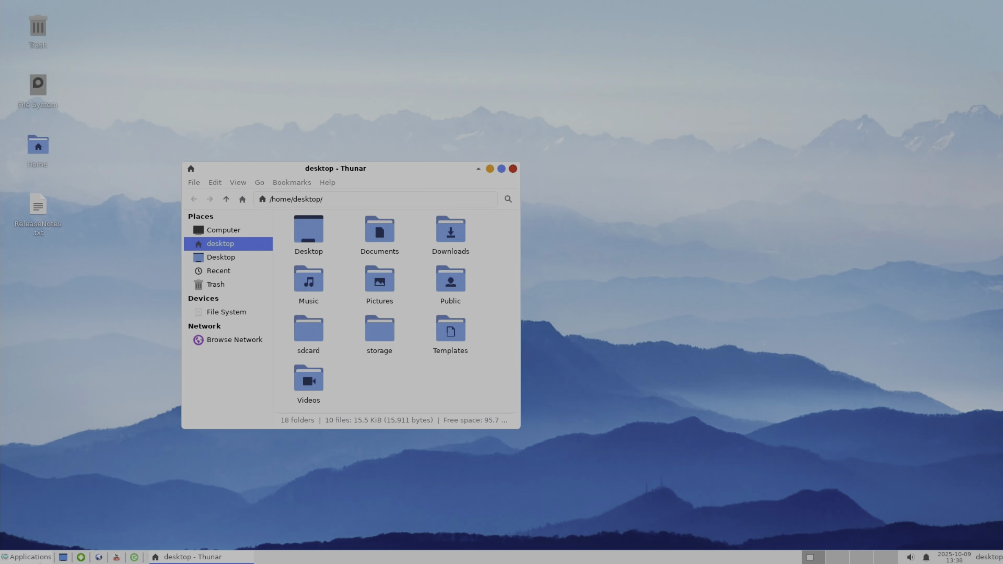
Launch LibreOffice Impress and create a presentation from the Blueprint Plans template.
left_click(30, 556)
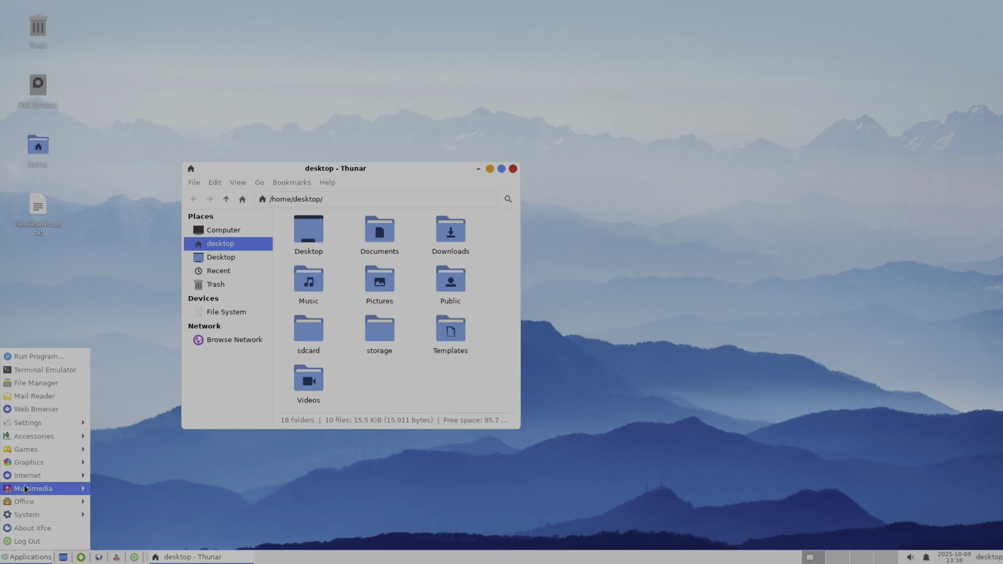
mouse_move(38, 487)
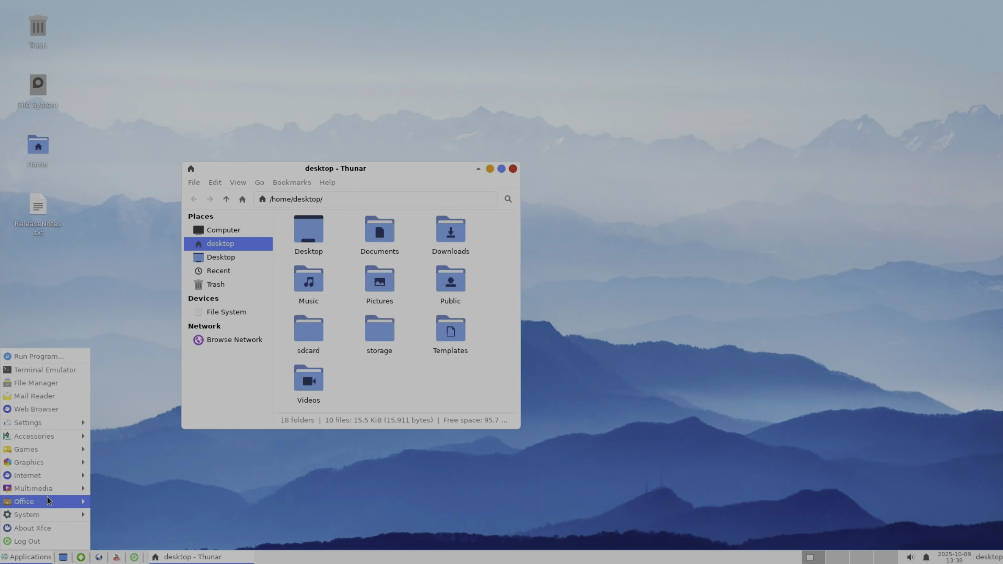
mouse_move(78, 501)
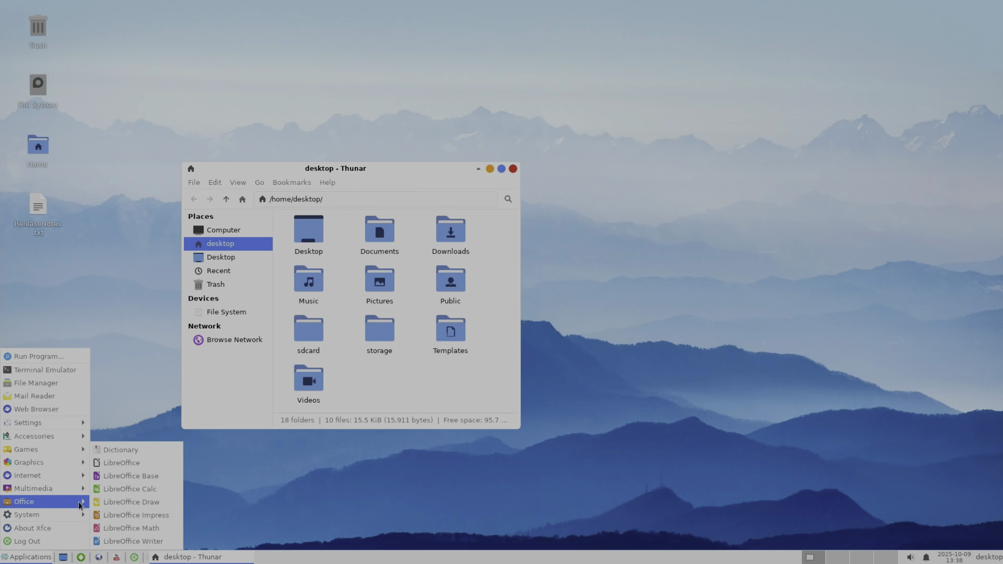
left_click(131, 528)
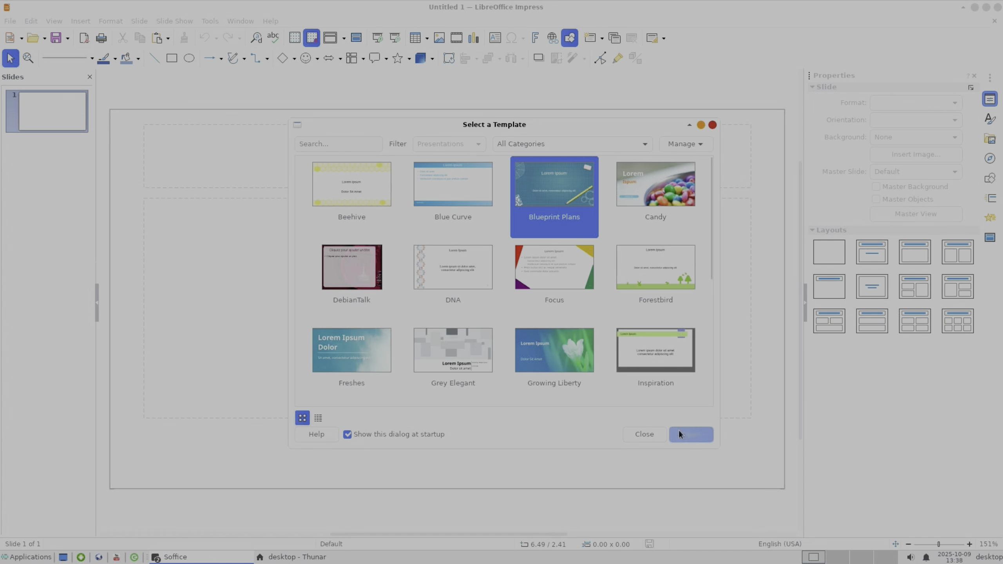
key("Return")
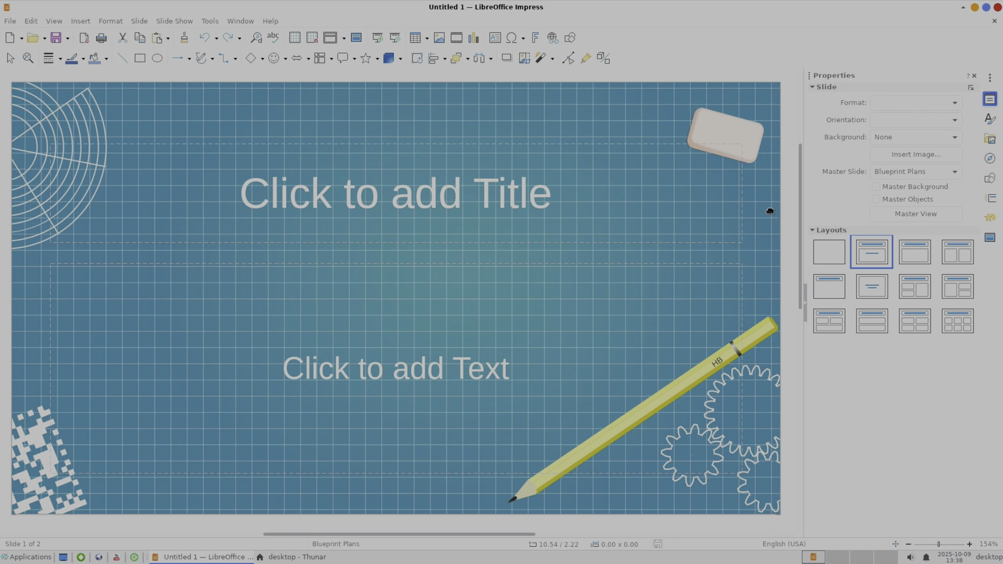
Restore the Impress window from full size and move it aside to uncover part of the file manager.
left_click(987, 8)
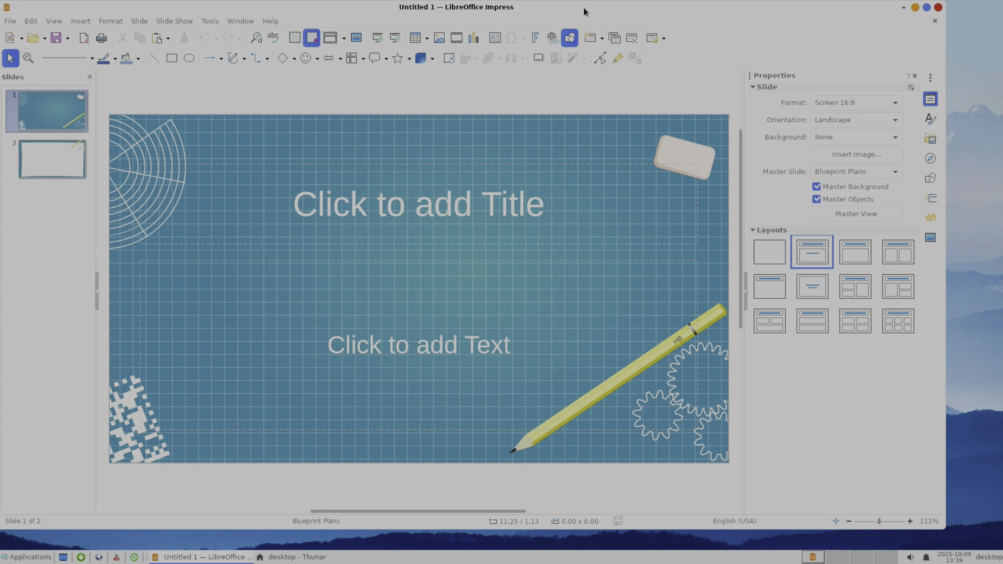
left_click_drag(582, 7, 784, 73)
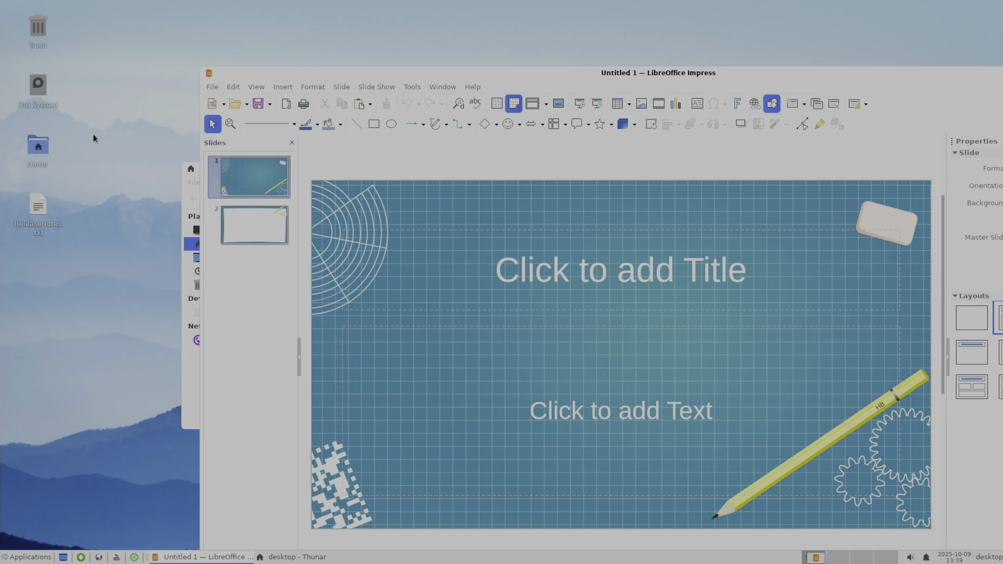
left_click_drag(235, 75, 369, 35)
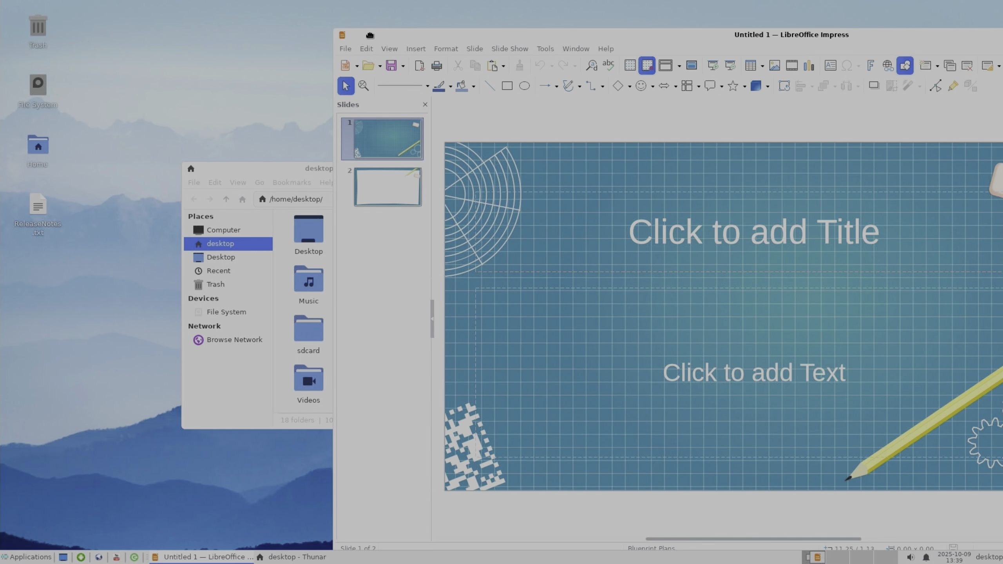
Switch between the first two workspaces and open ReleaseNotes.txt on the second one.
left_click(835, 558)
left_click(814, 557)
left_click(837, 557)
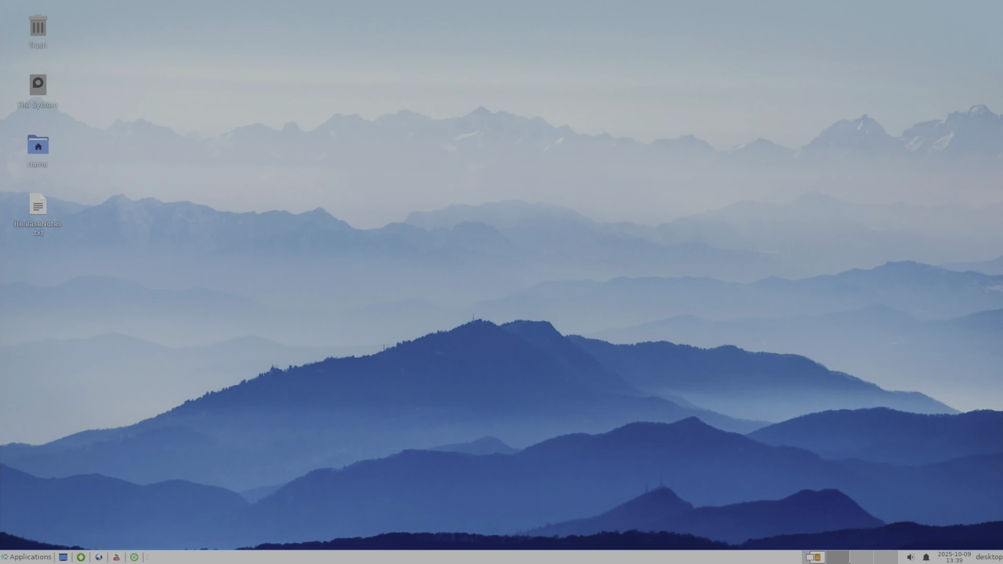
double_click(34, 205)
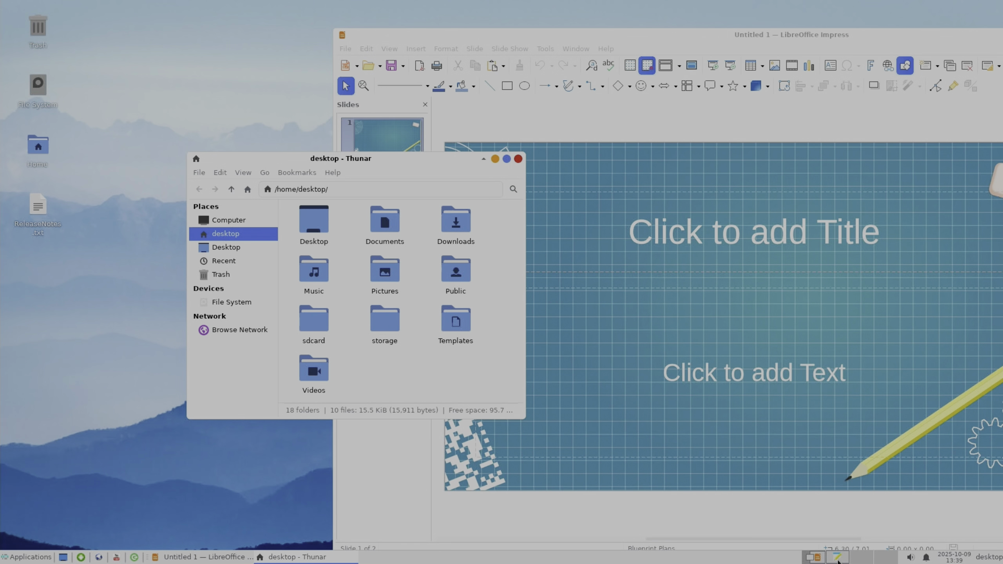
left_click(837, 558)
Open Synaptic Package Manager on the third workspace, entering the sudo password.
left_click(864, 558)
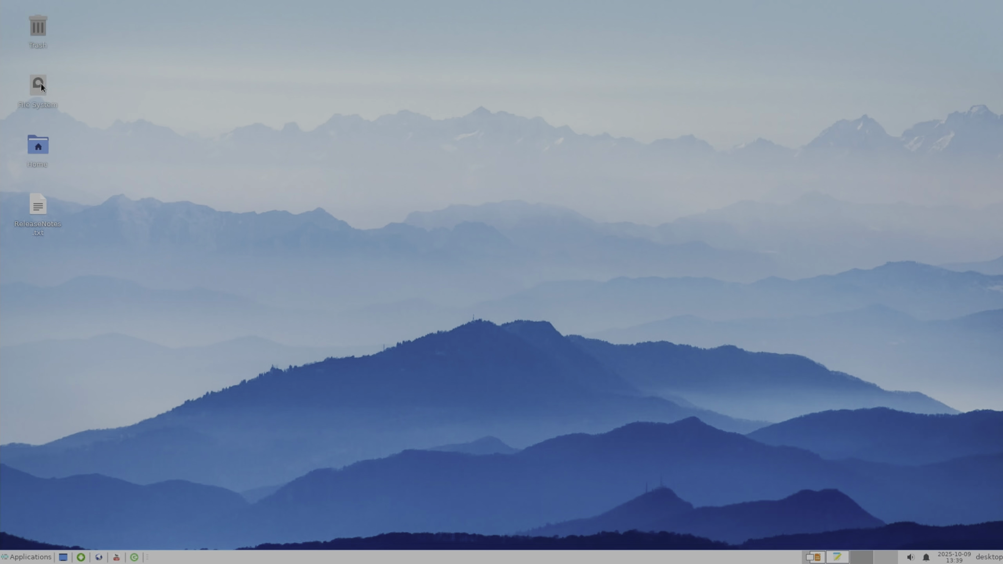
left_click(20, 557)
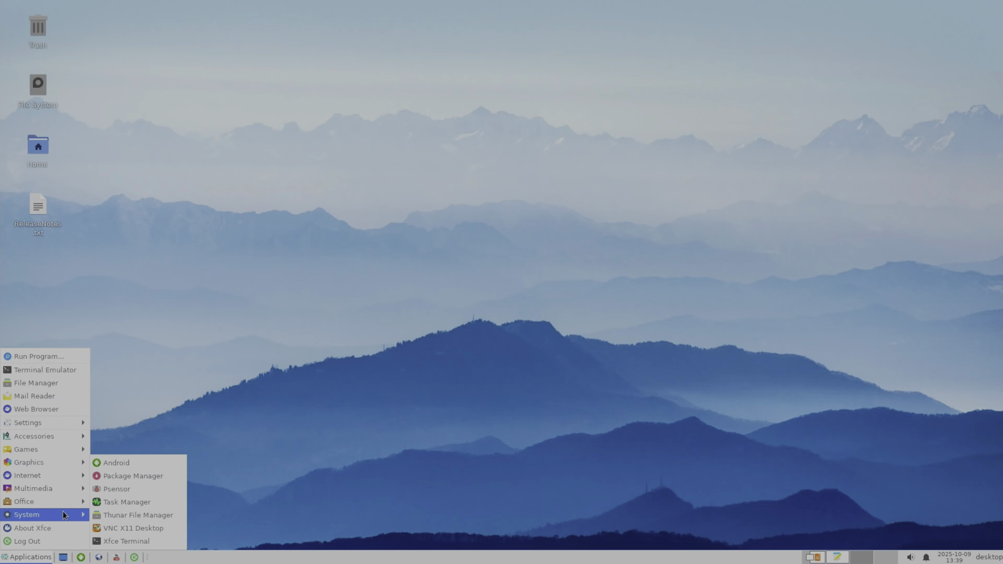
left_click(122, 476)
double_click(511, 300)
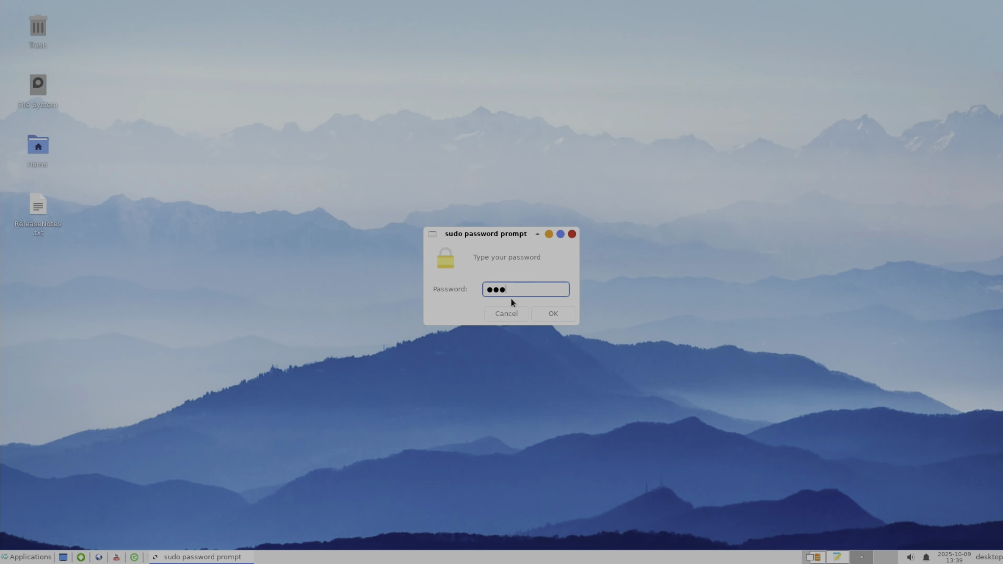
key("Return")
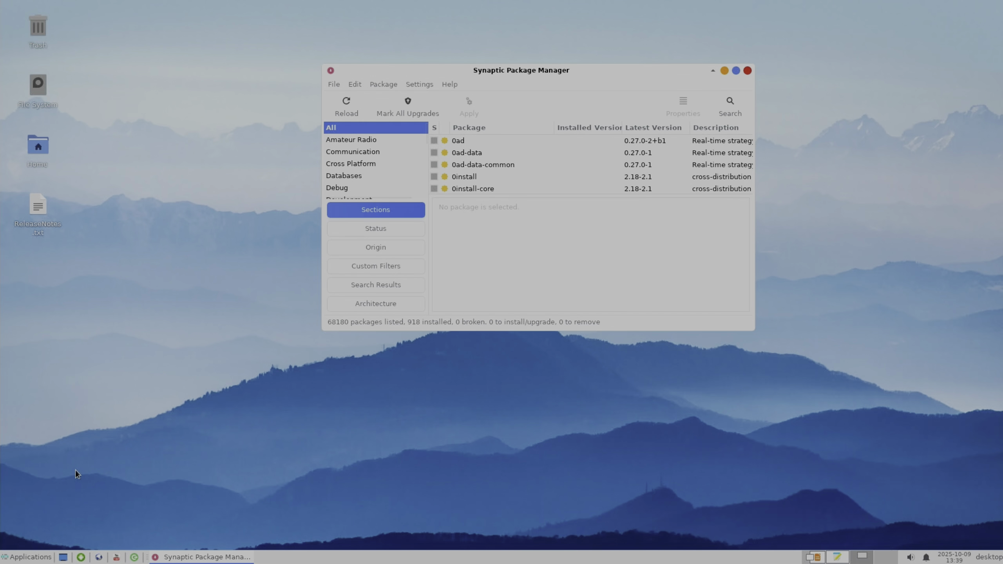
Run sudo passwd in a new terminal, enter the sudo password, and enter and confirm a new password.
left_click(63, 557)
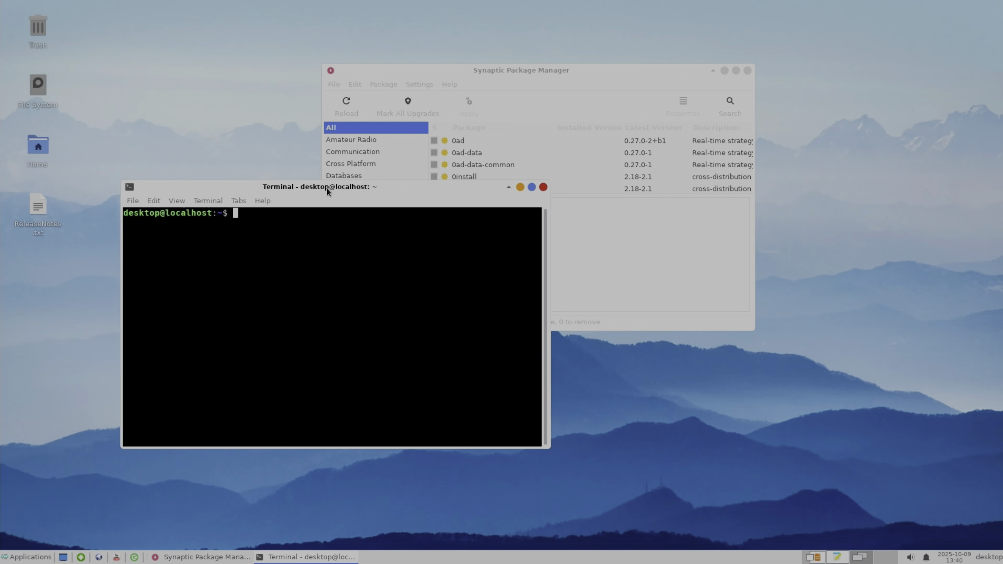
type("sudo pa")
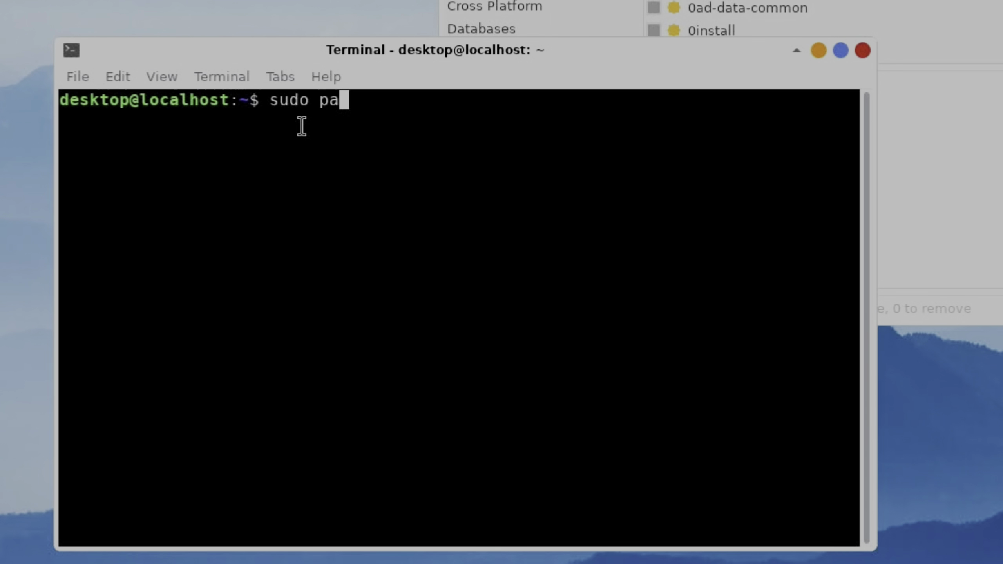
type("sswd")
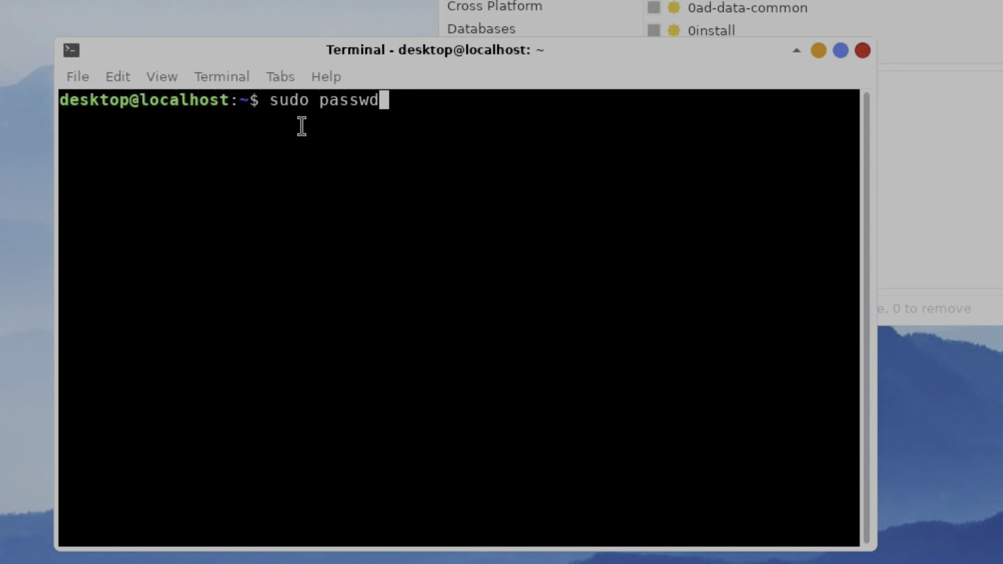
key("Return")
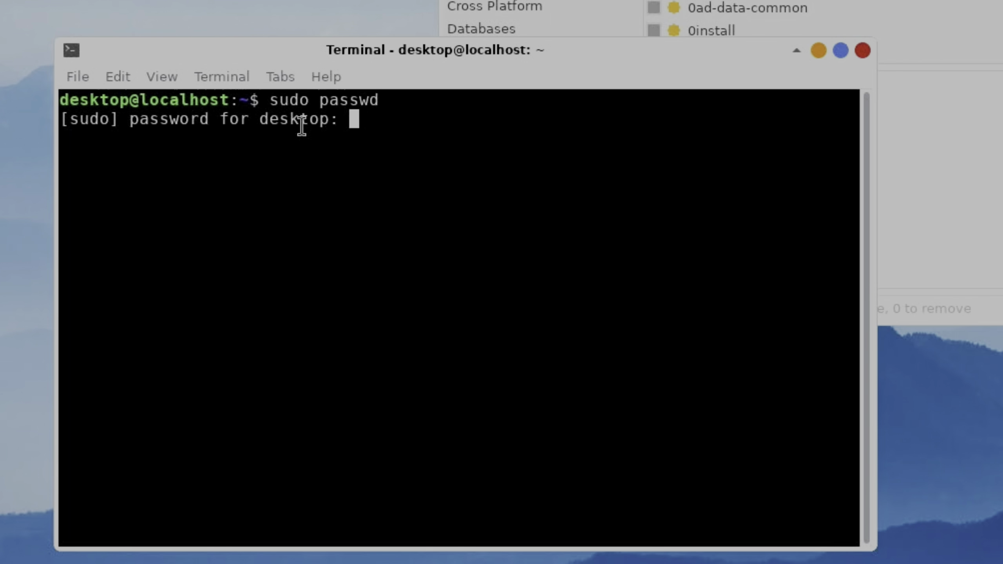
key("Return")
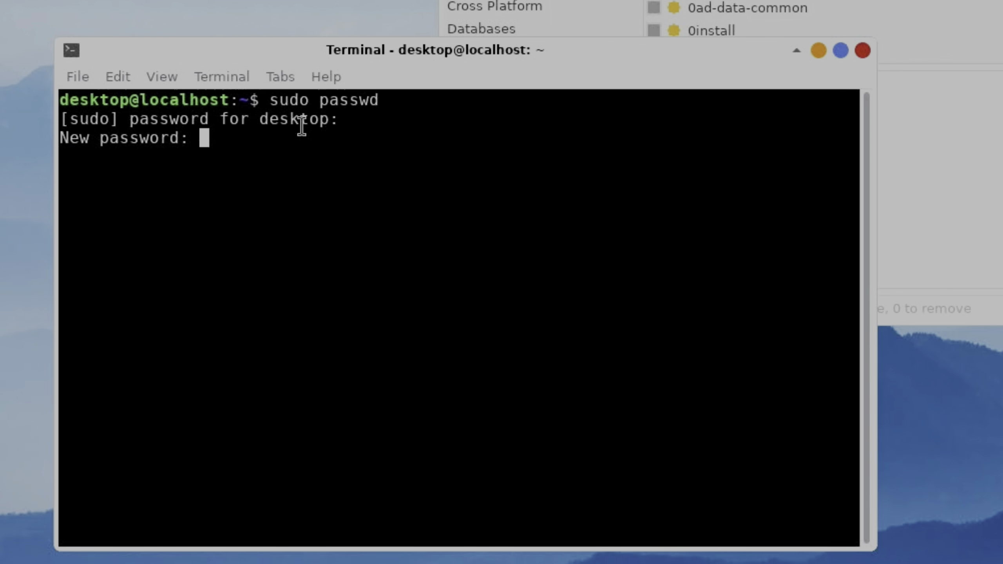
key("Return")
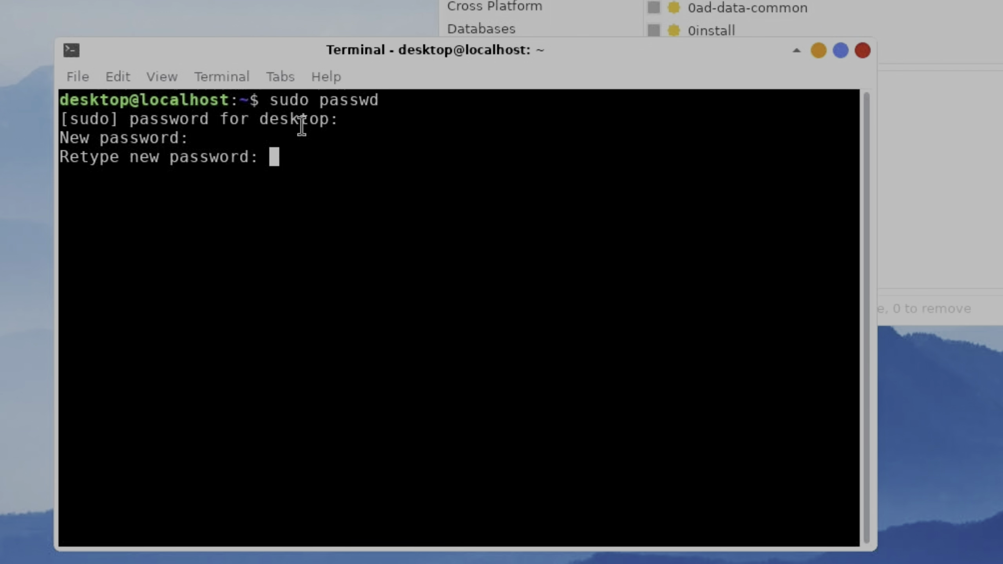
key("Return")
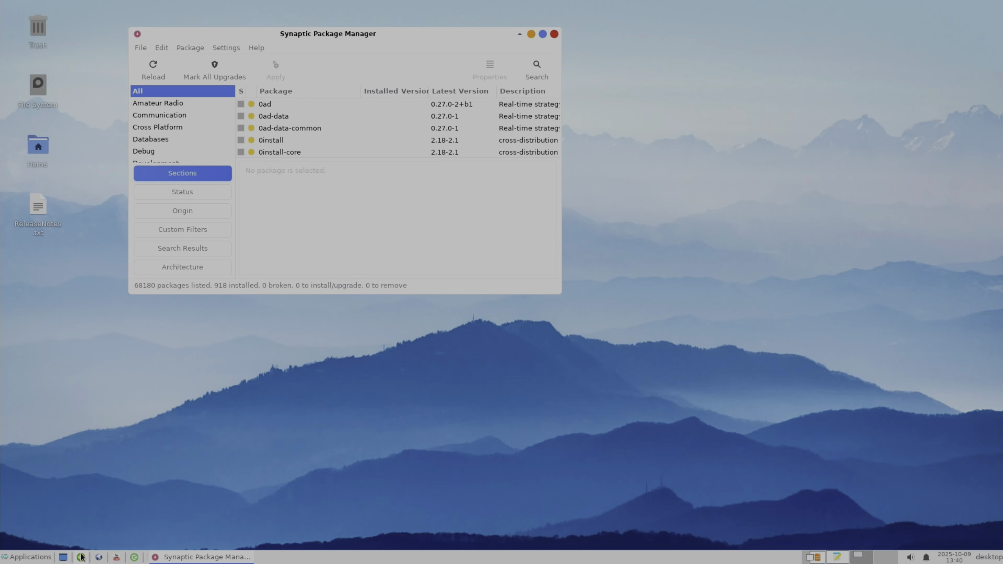
Switch to Android and relaunch the VolksPC desktop from its home screen.
key("super+Return")
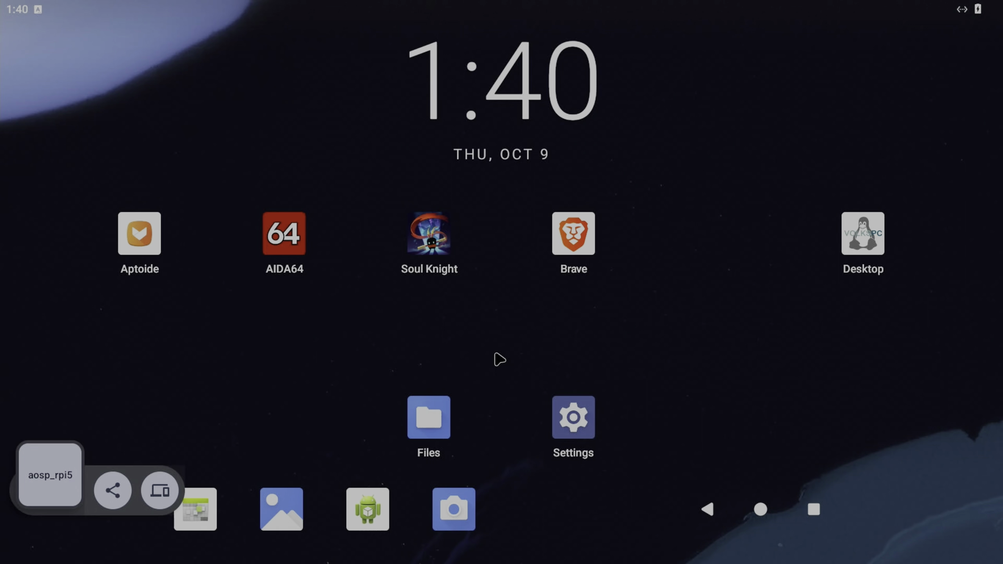
left_click(885, 218)
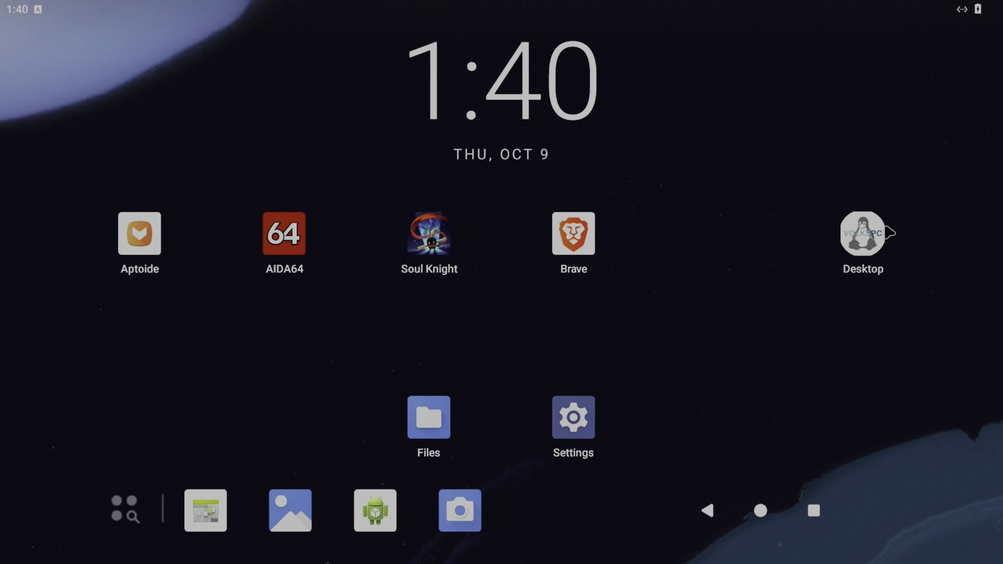